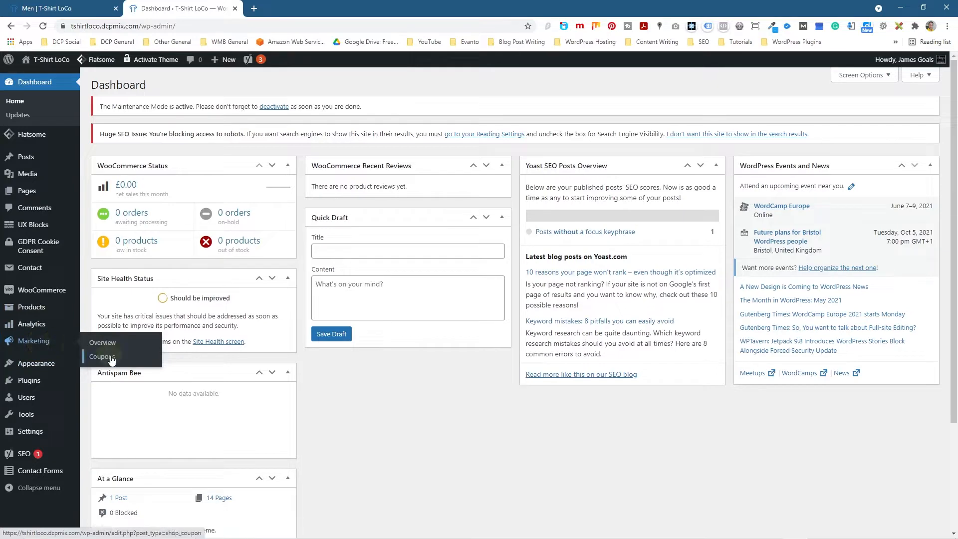
- Create a new store coupon with the code loco10
left_click(102, 357)
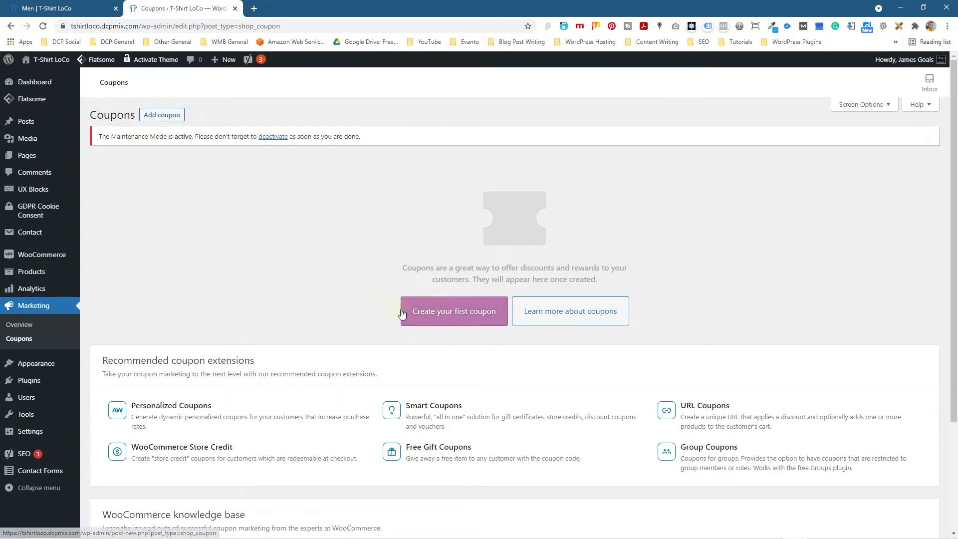
left_click(420, 312)
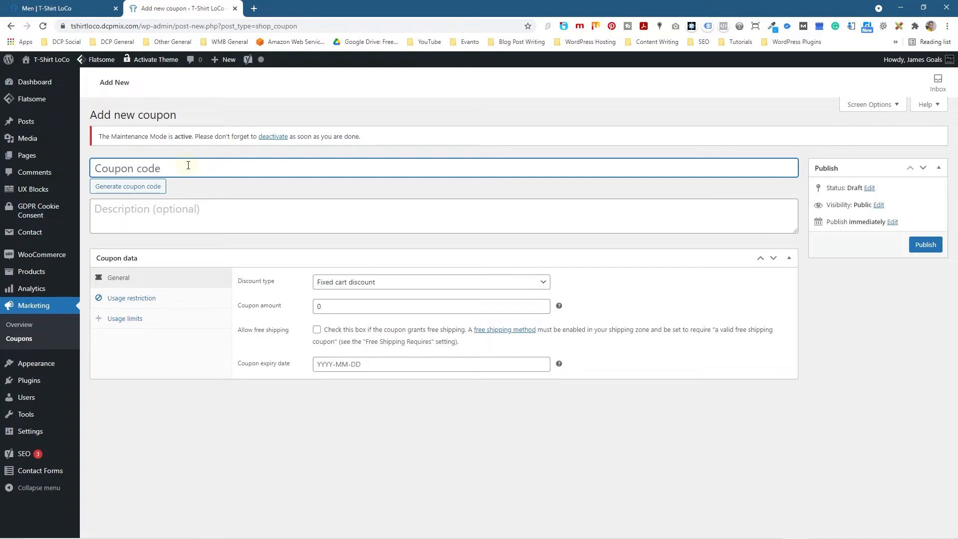
type("loco")
key("ctrl+a")
key("alt+Tab")
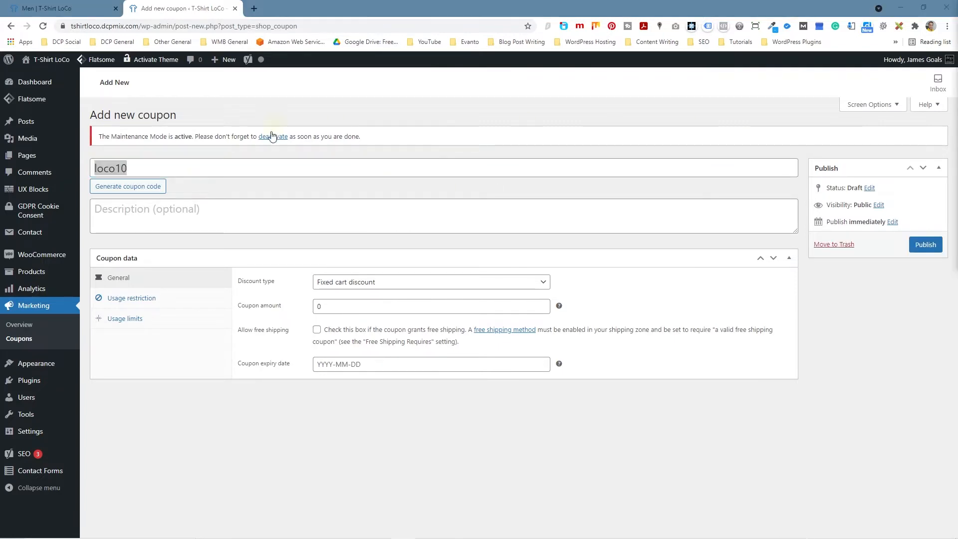
key("alt+Tab")
left_click(169, 166)
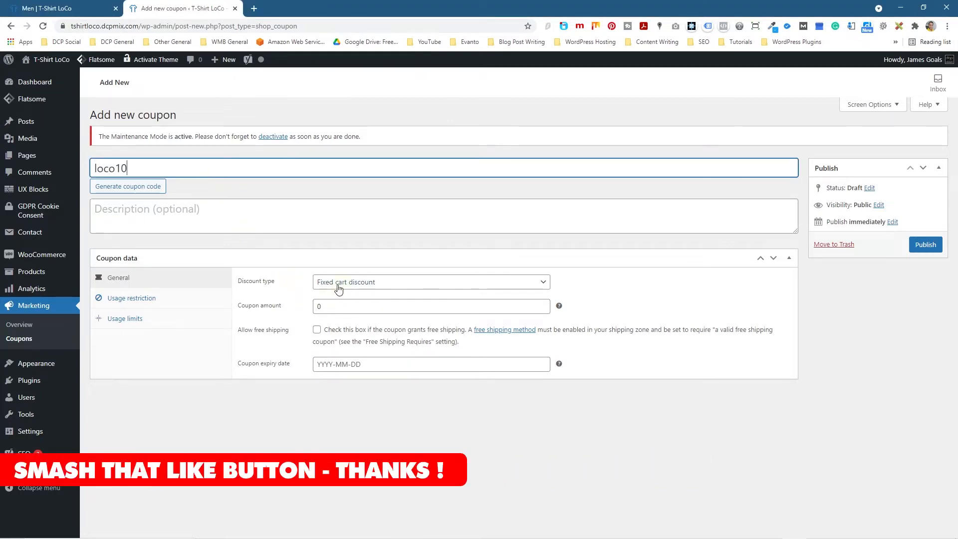
- Set the coupon to a percentage discount with an amount of 10 and an expiry date of 2021-06-30
left_click(364, 285)
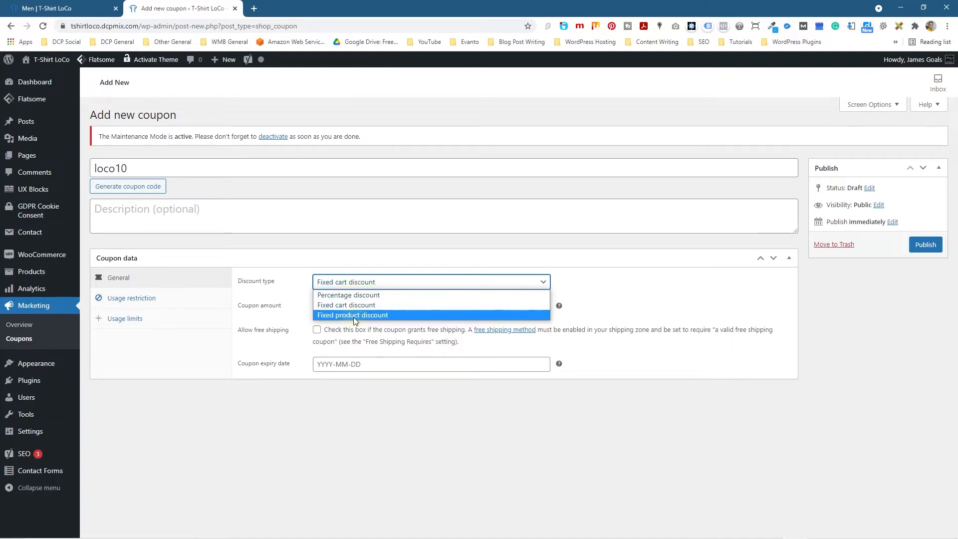
left_click(349, 295)
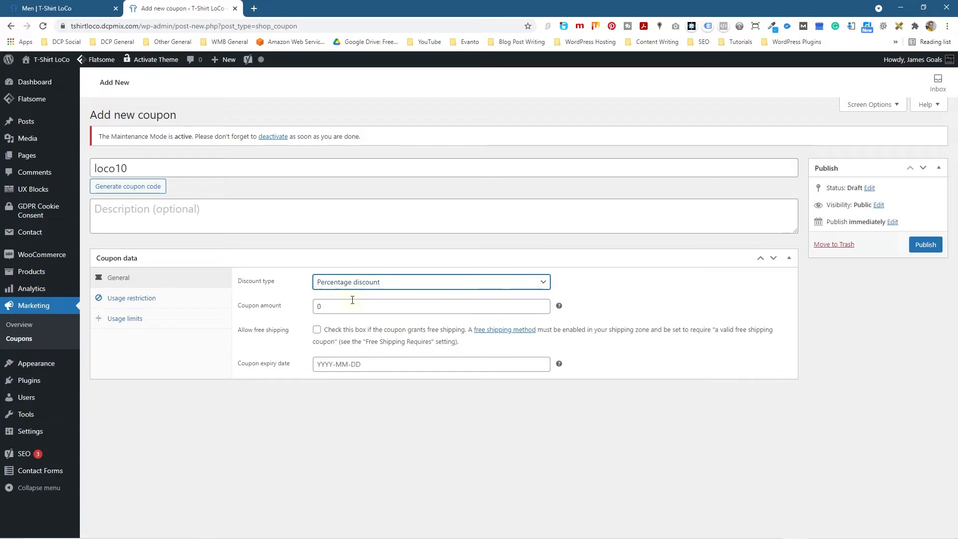
double_click(337, 305)
type("10")
left_click(371, 397)
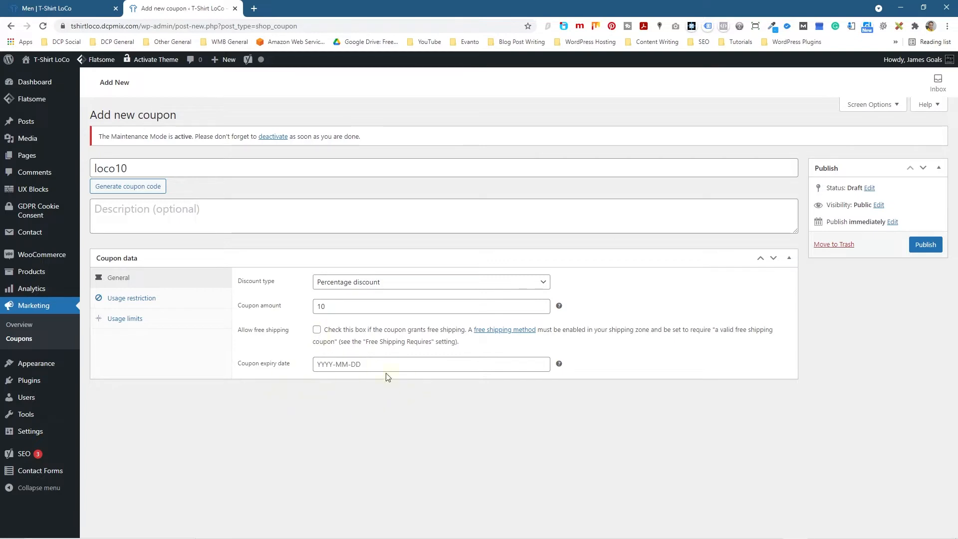
left_click(355, 367)
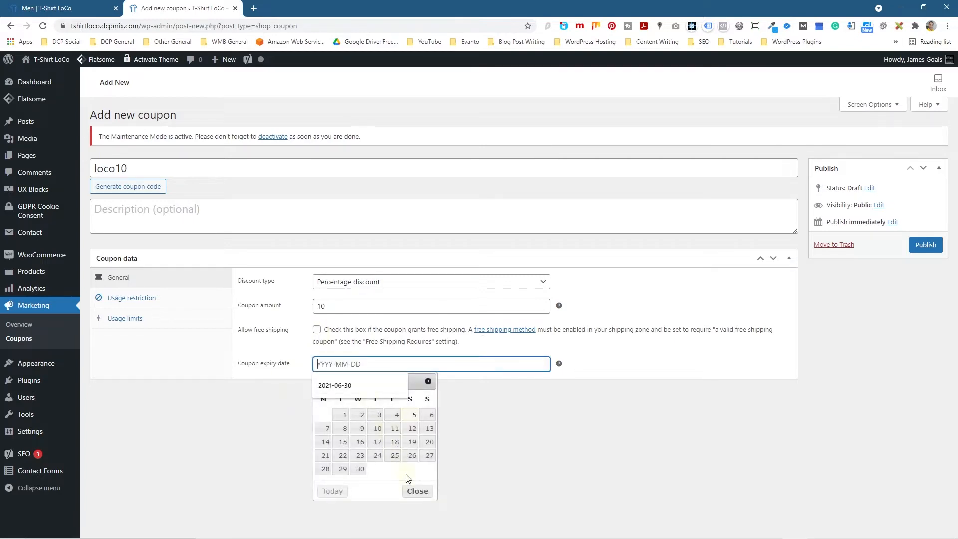
left_click(356, 470)
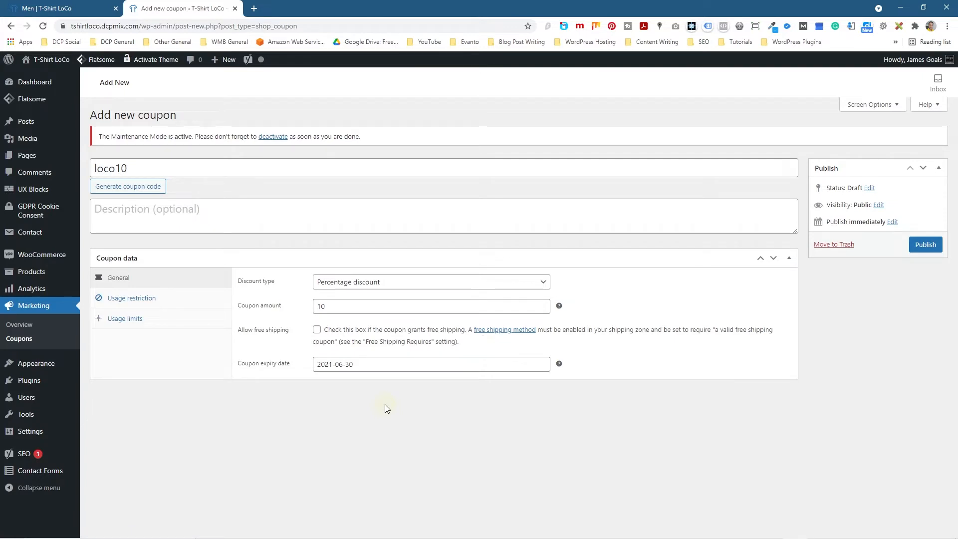
- Add the description "10% off all products" and publish the coupon
left_click(195, 208)
type("10% off all products")
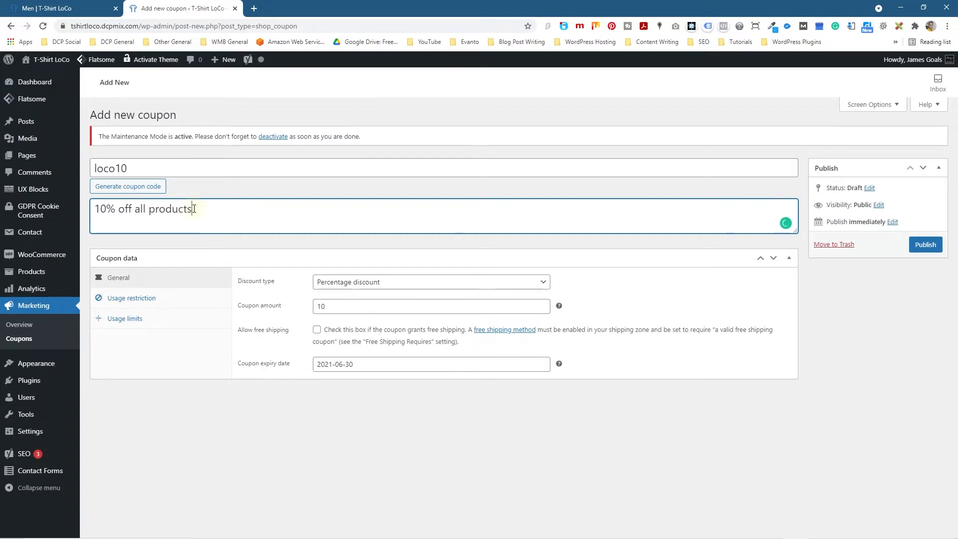
left_click(924, 244)
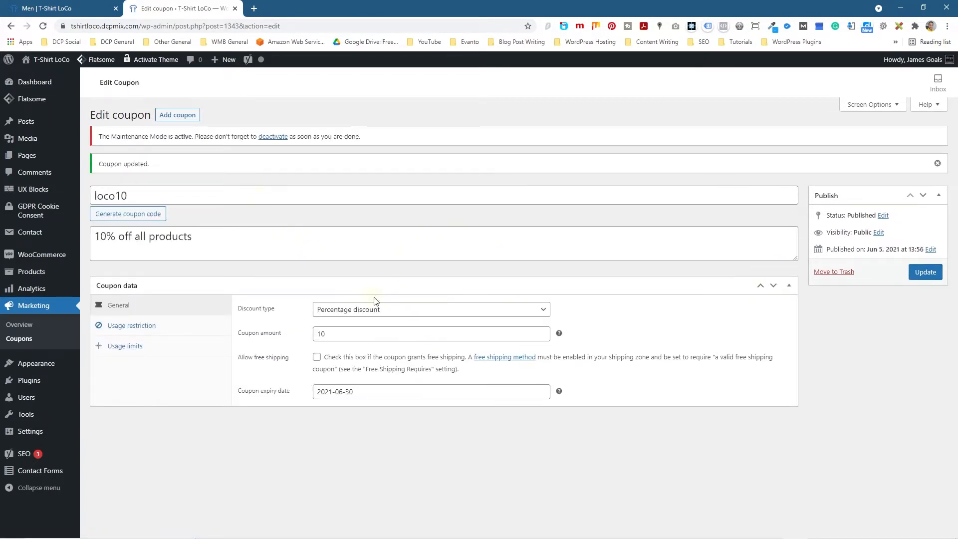
- In the shop, add the grey Spartan Retro 3D printed men's summer T-shirt in size Small to the cart and view the cart
double_click(138, 194)
key("ctrl+shift+Tab")
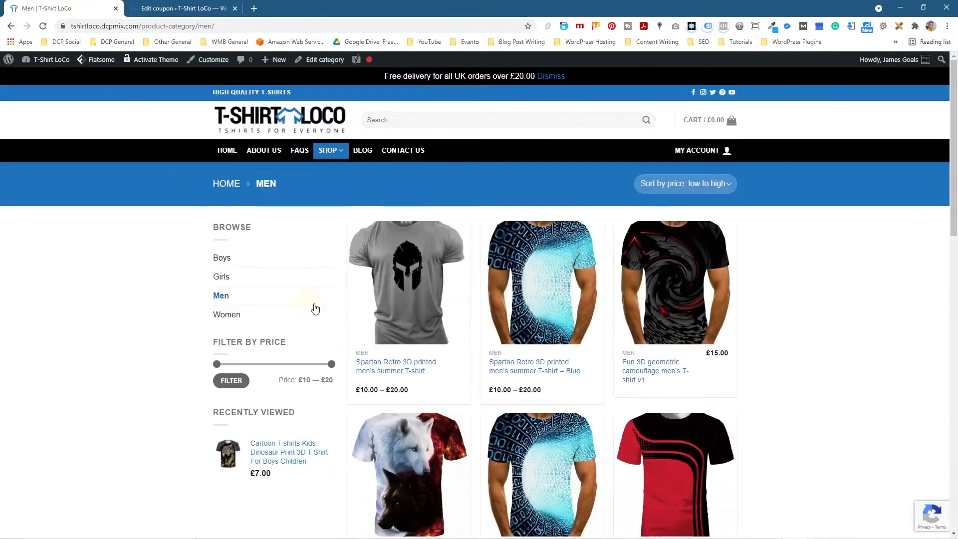
left_click(418, 304)
left_click(564, 314)
left_click(589, 348)
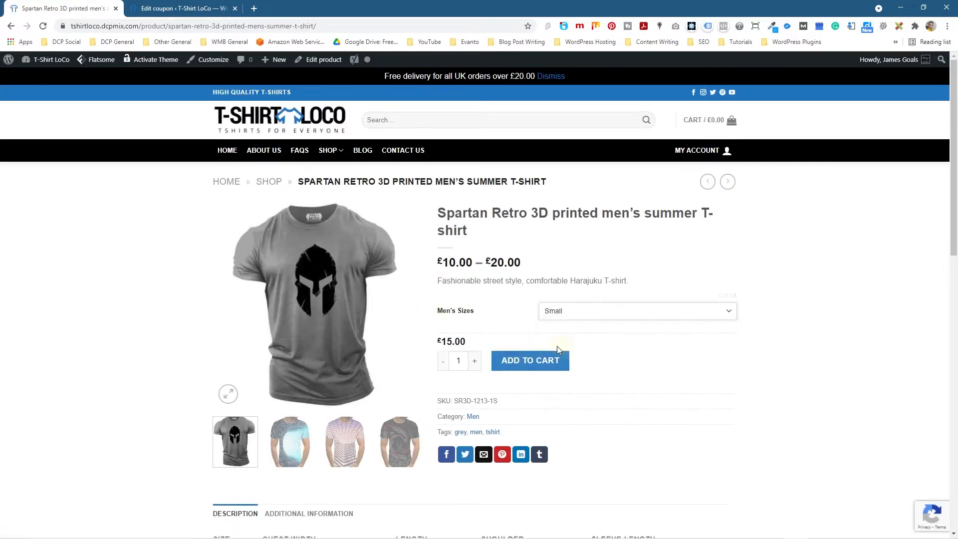
left_click(527, 372)
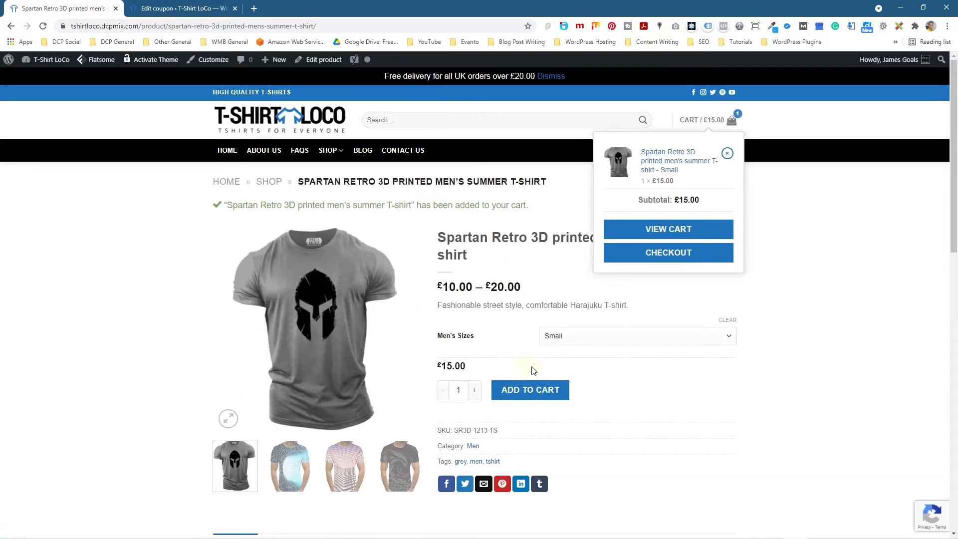
left_click(674, 230)
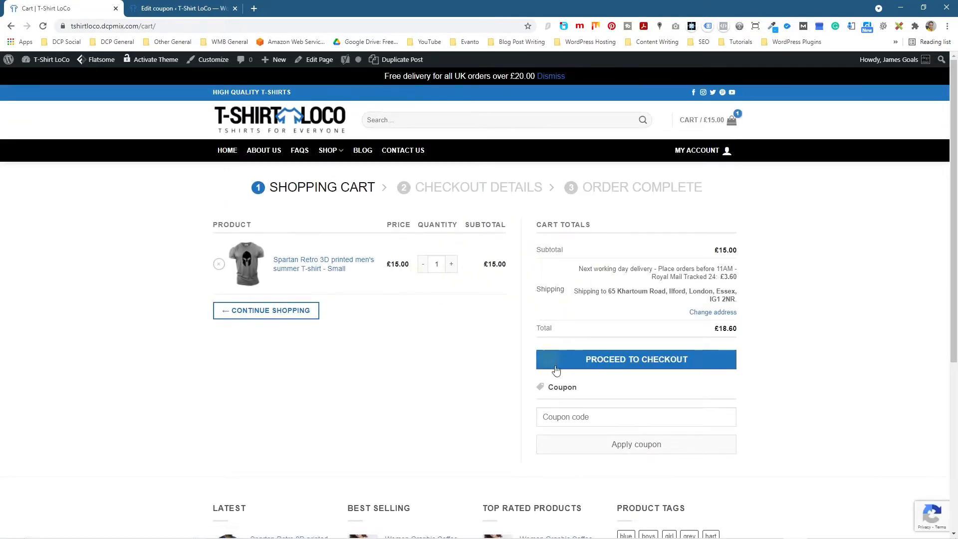
- Apply the coupon code loco10 in the cart and review the discounted cart totals
left_click(577, 419)
type("loco10")
left_click(612, 450)
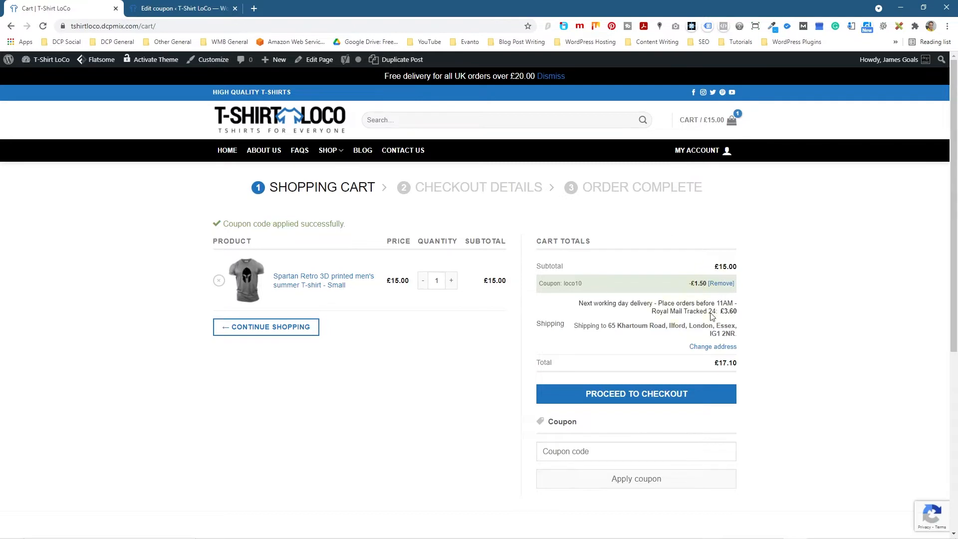
key("ctrl+plus")
key("ctrl+plus")
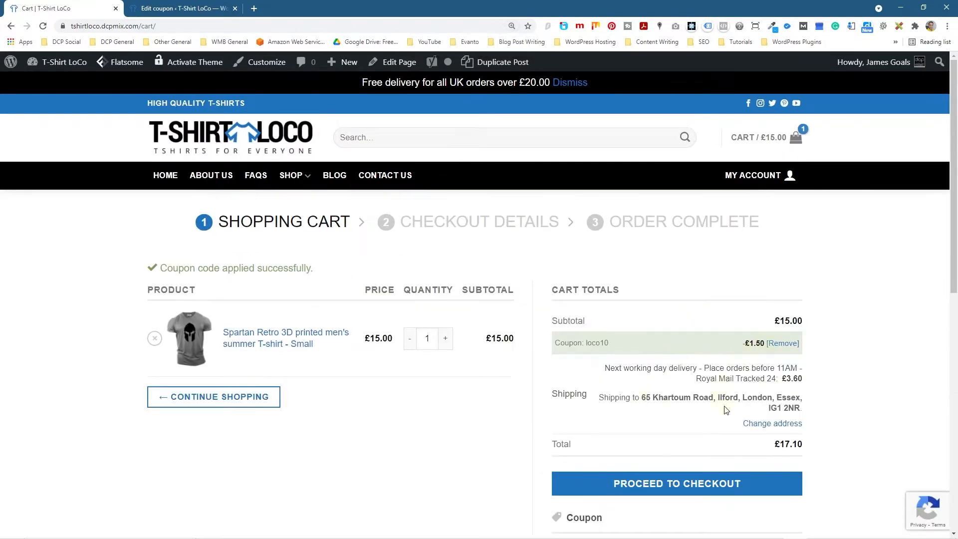
scroll(728, 419, "down", 1)
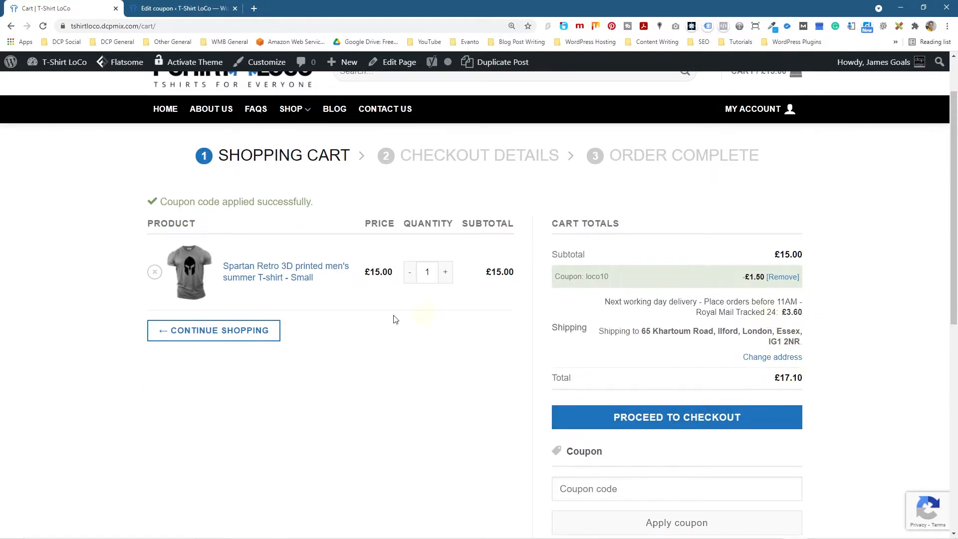
scroll(430, 347, "up", 1)
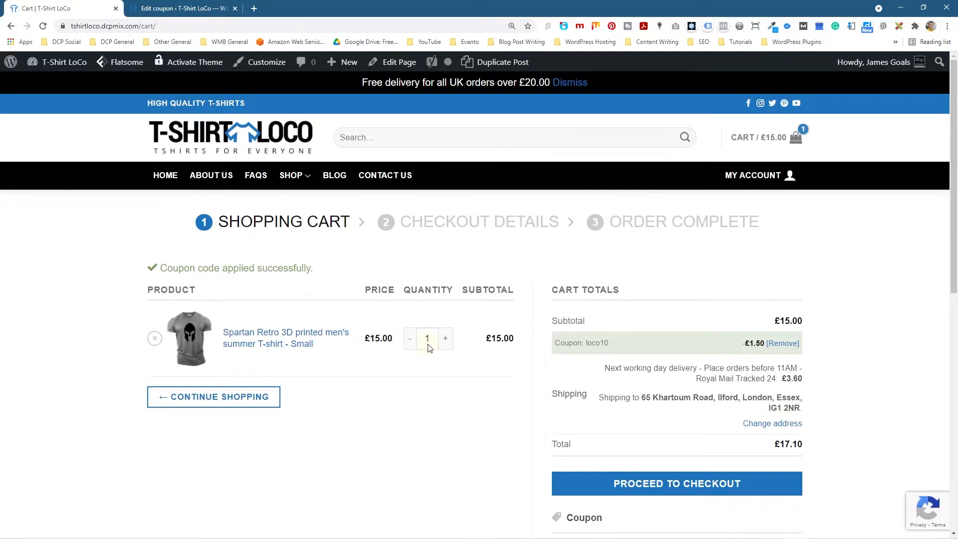
- Set the loco10 coupon amount to 20 and update the coupon
left_click(188, 9)
left_click(369, 408)
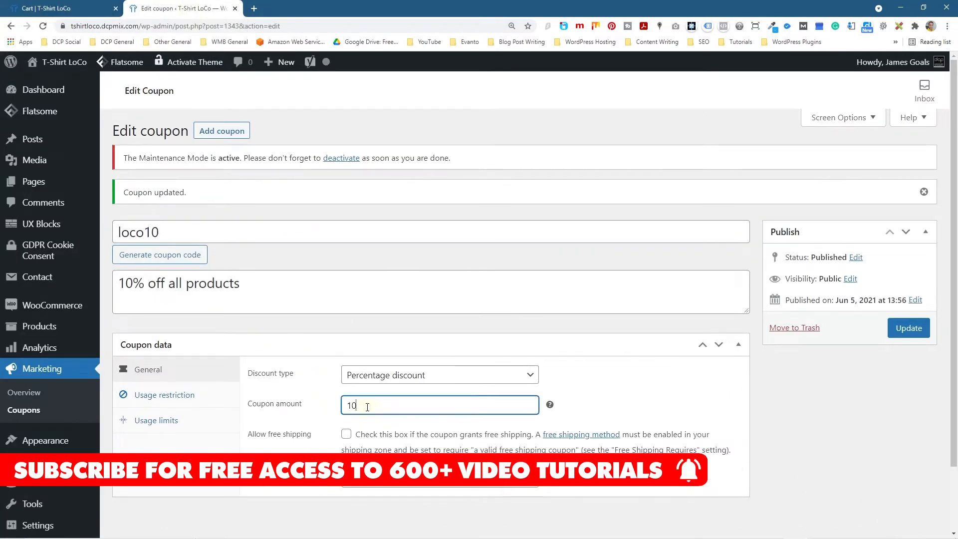
left_click_drag(370, 408, 340, 409)
type("20")
left_click(909, 328)
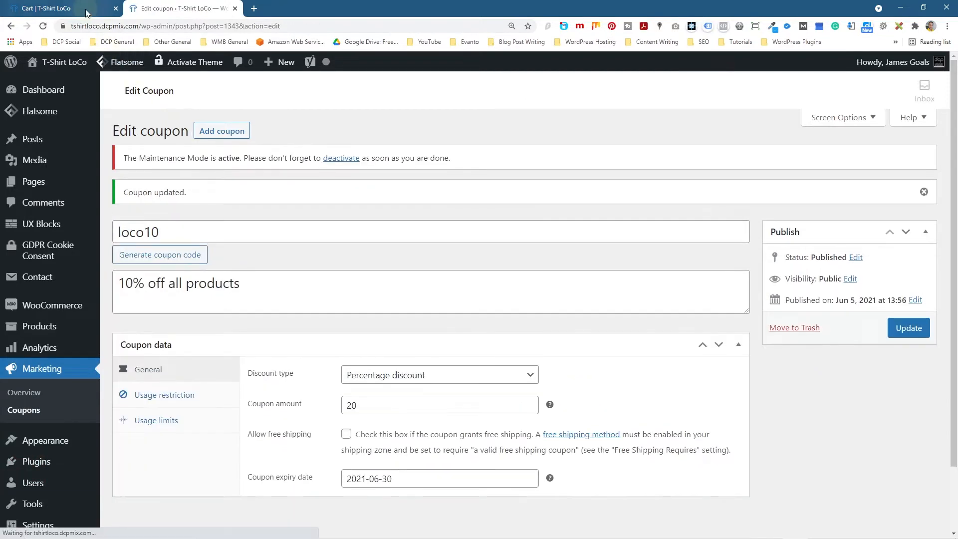
- Reload the shopping cart and check the coupon discount at the new percentage
left_click(69, 8)
left_click(43, 26)
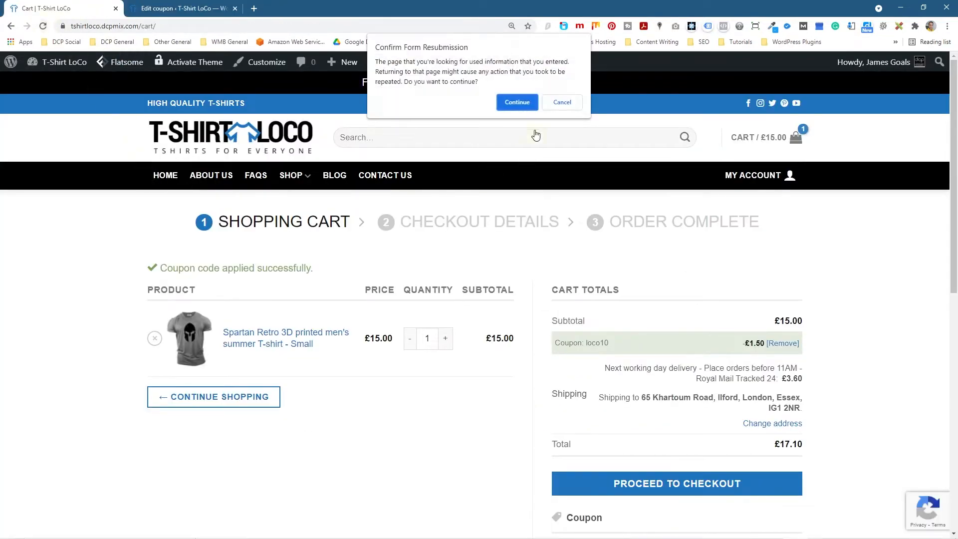
left_click(522, 99)
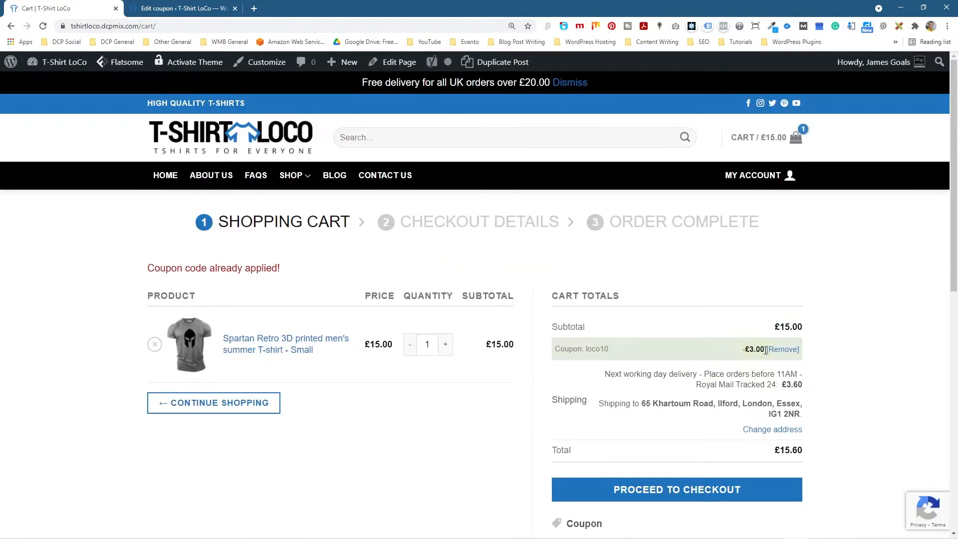
- Change the coupon to a fixed cart discount with an amount of 5 and update it
left_click(182, 10)
left_click(389, 377)
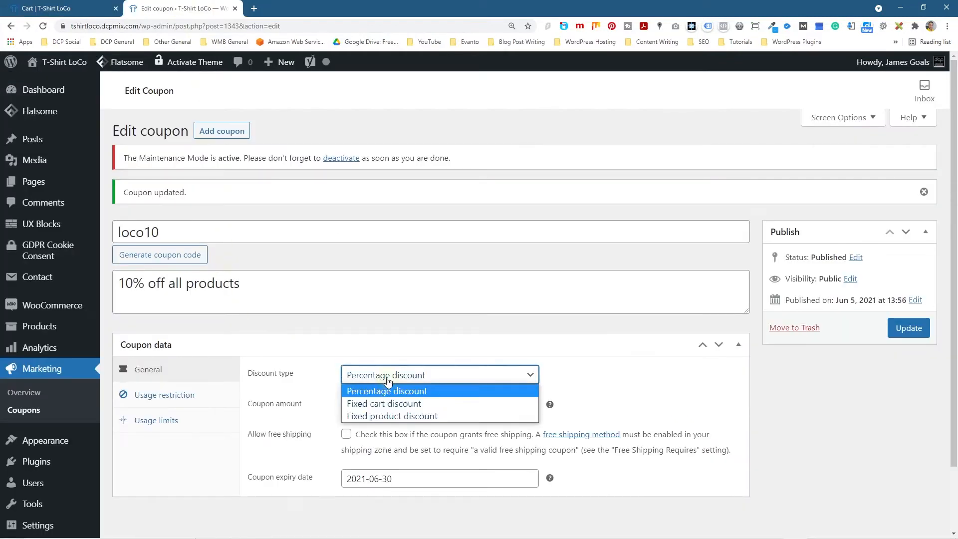
left_click(419, 405)
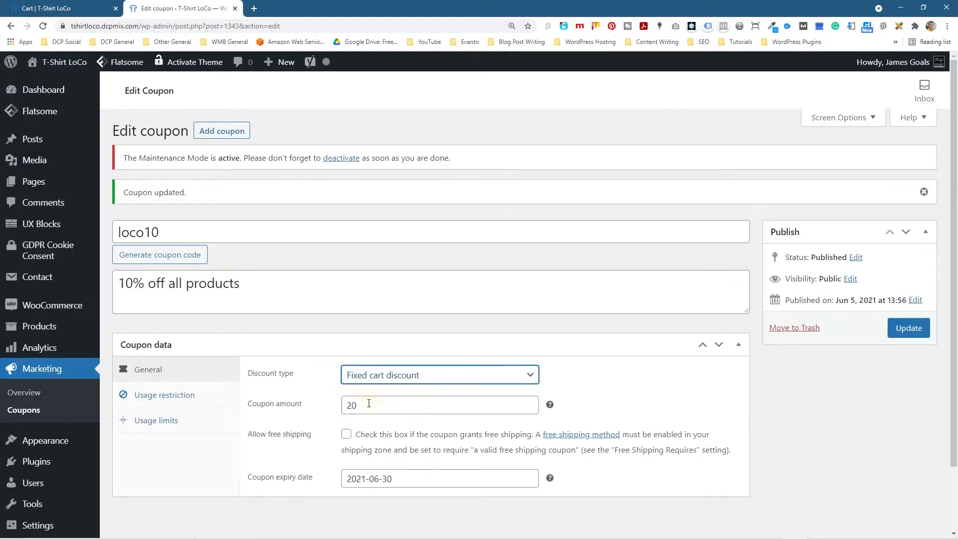
left_click_drag(418, 402, 332, 410)
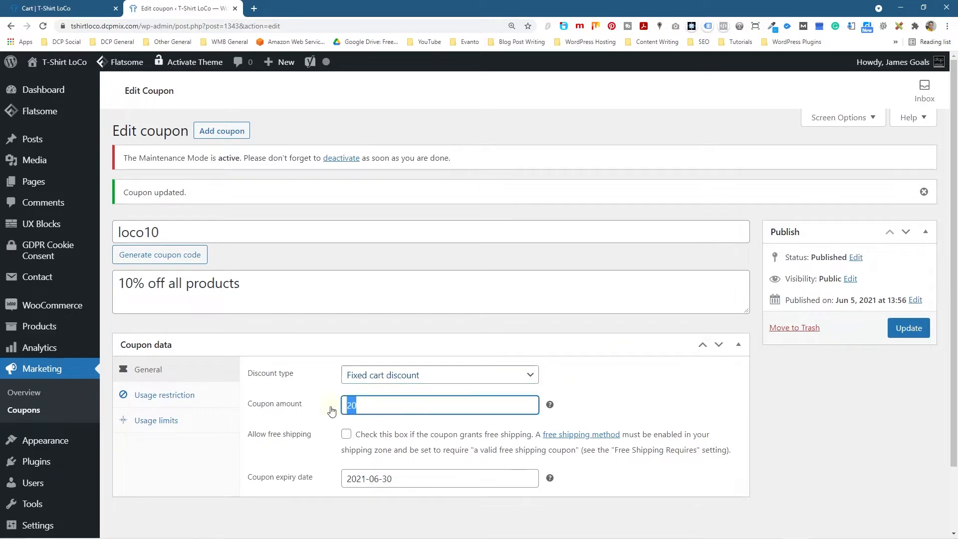
type("5")
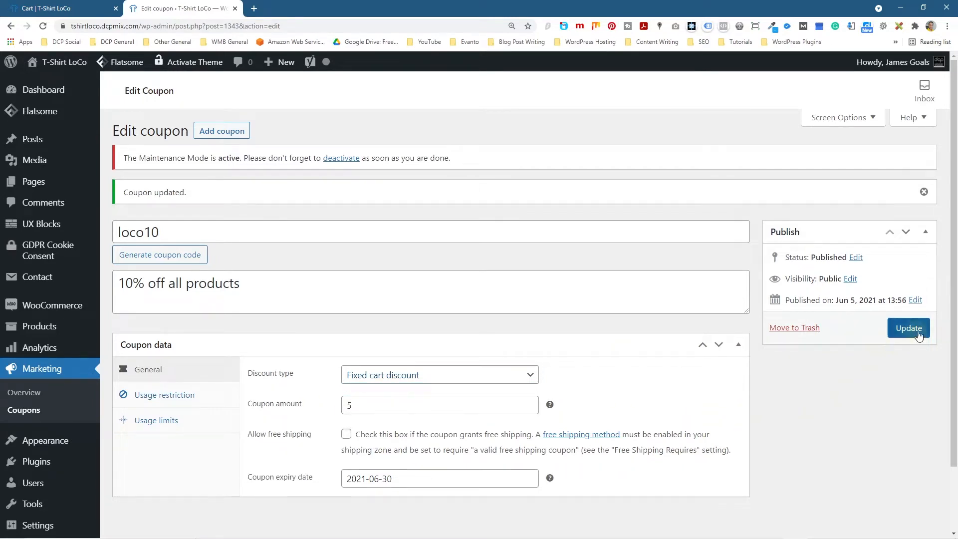
left_click(917, 334)
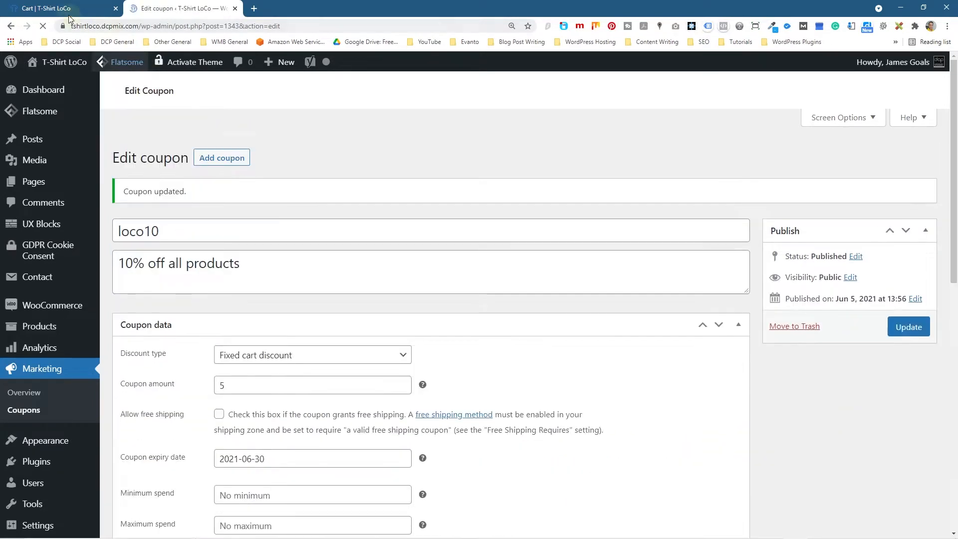
- Reload the shopping cart to check the fixed discount, and increase the T-shirt quantity to 3
left_click(46, 8)
left_click(43, 26)
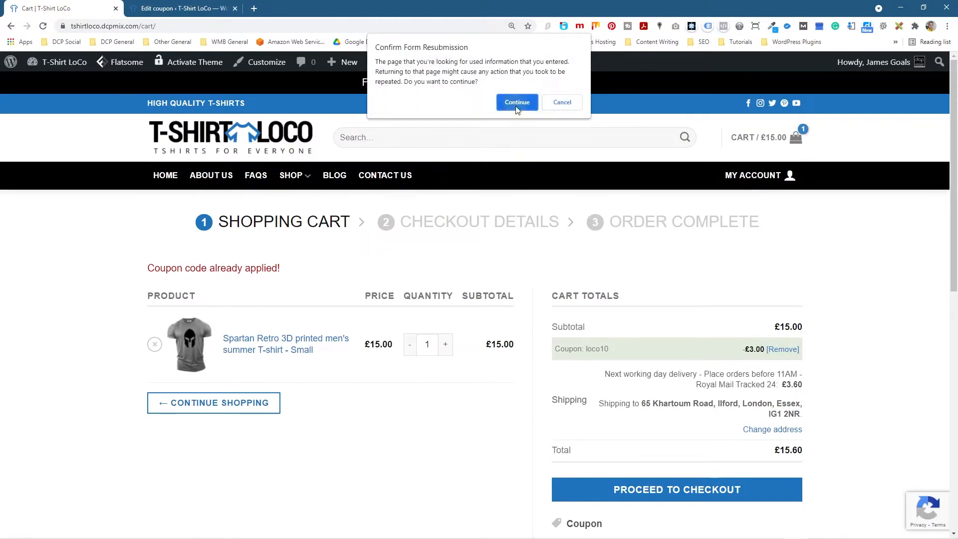
left_click(514, 107)
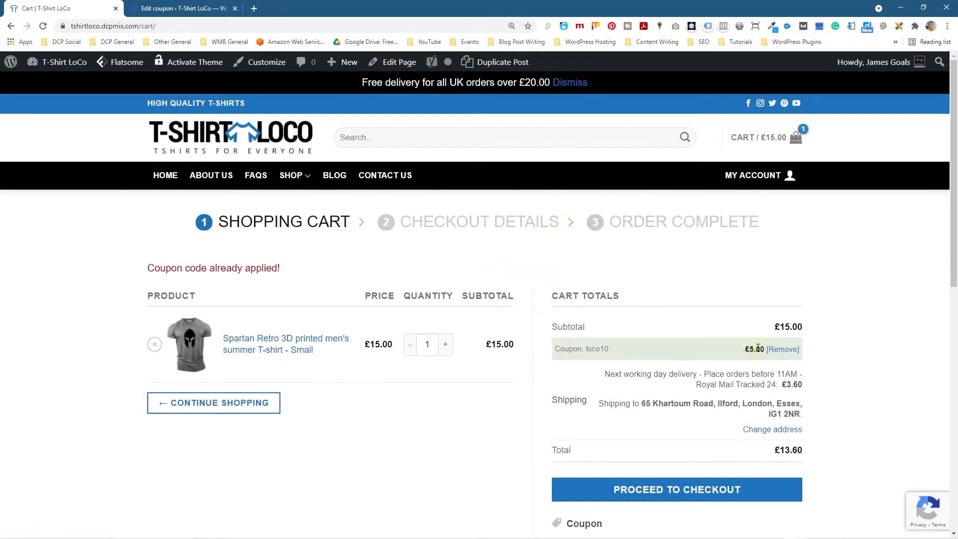
mouse_move(746, 349)
left_mouse_down()
mouse_move(768, 352)
mouse_move(813, 334)
mouse_move(745, 350)
mouse_move(759, 351)
left_mouse_up()
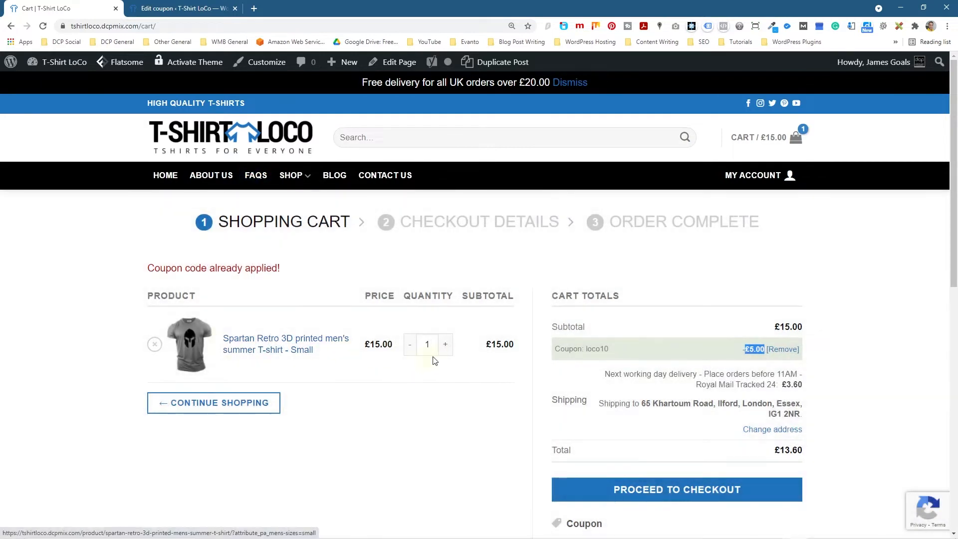
left_click(445, 350)
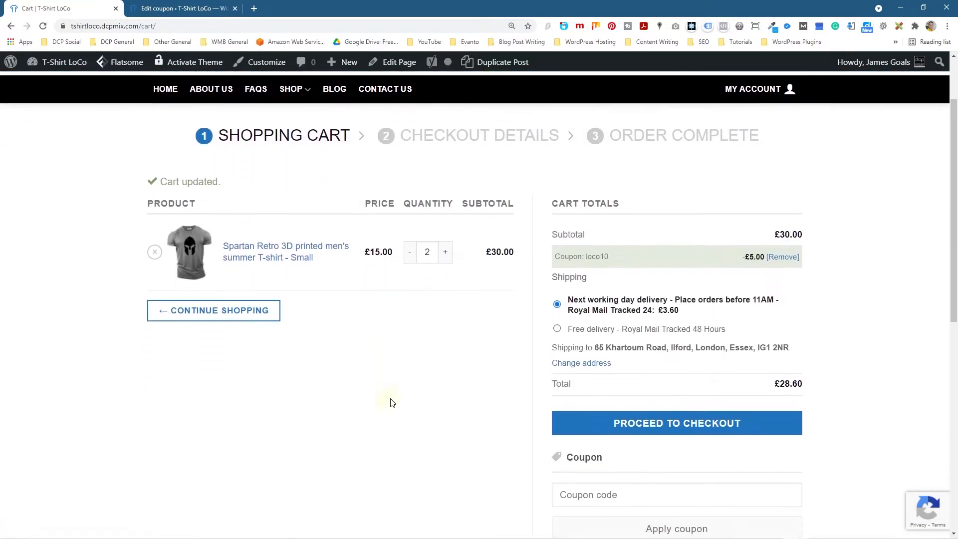
scroll(442, 363, "up", 2)
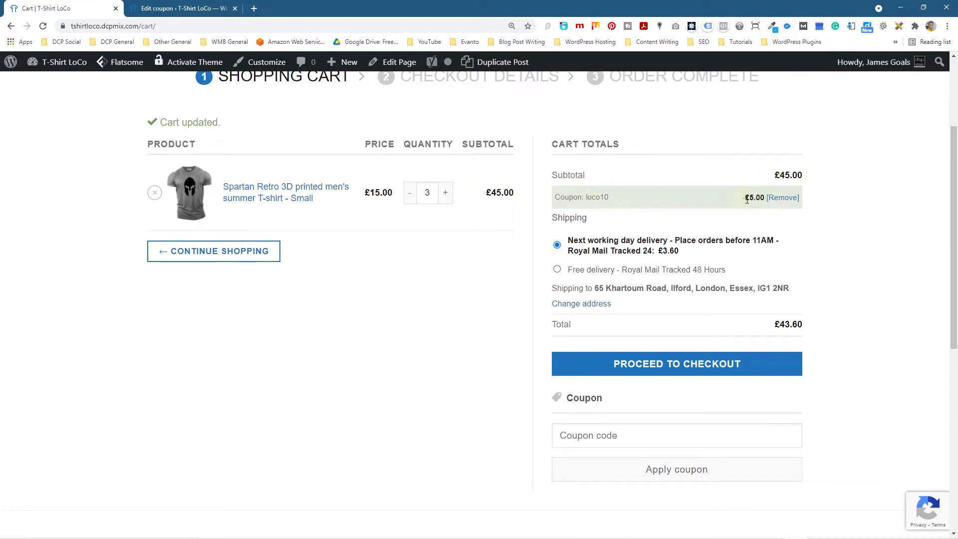
- Change the loco10 coupon to a fixed product discount and update it
left_click(180, 8)
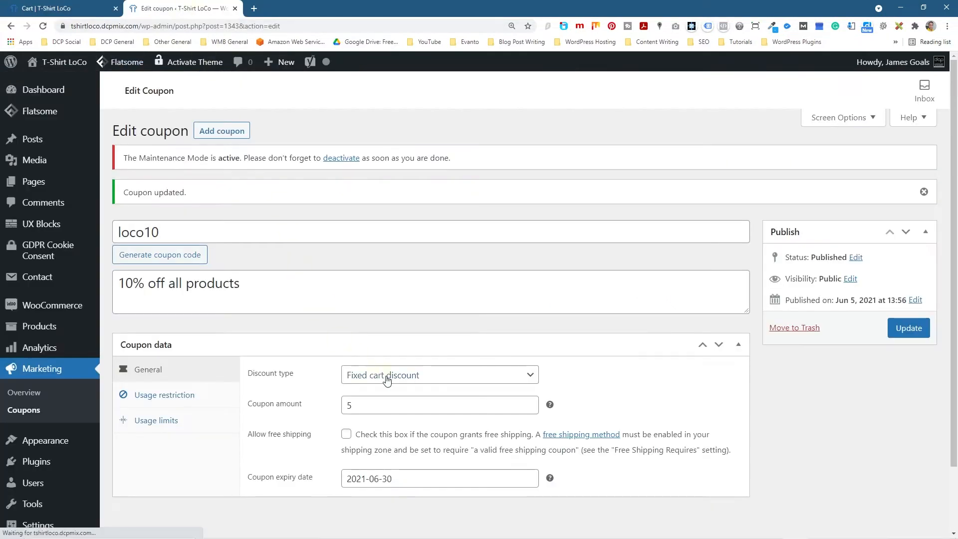
left_click(429, 381)
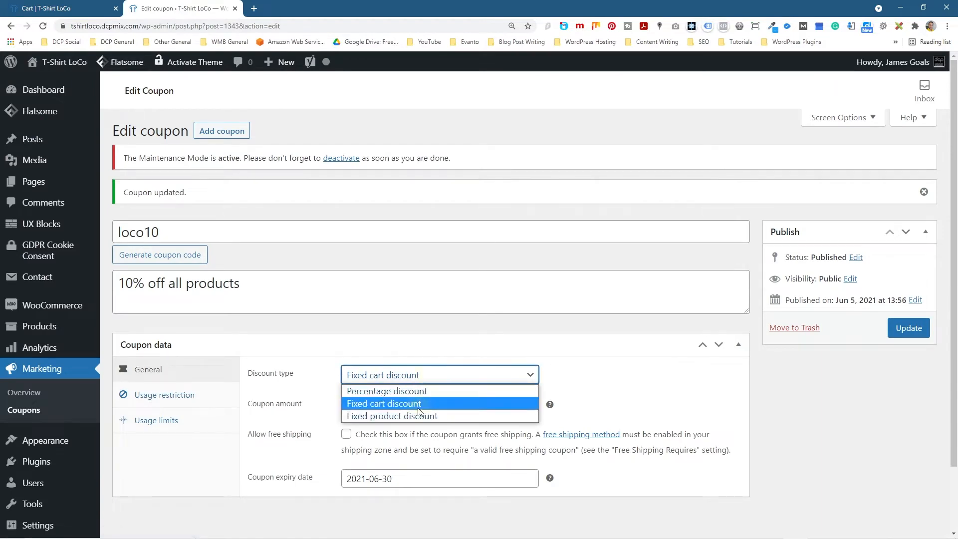
left_click(383, 418)
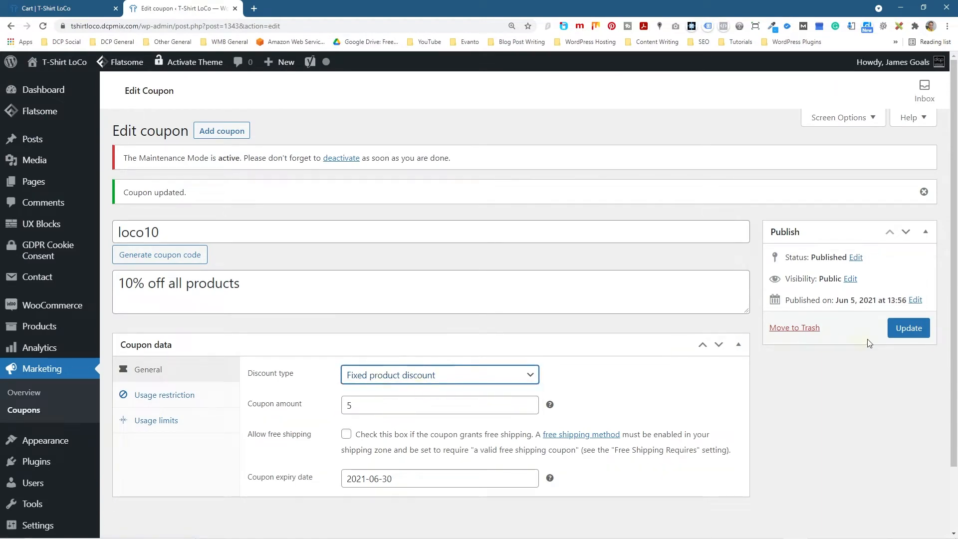
left_click(908, 328)
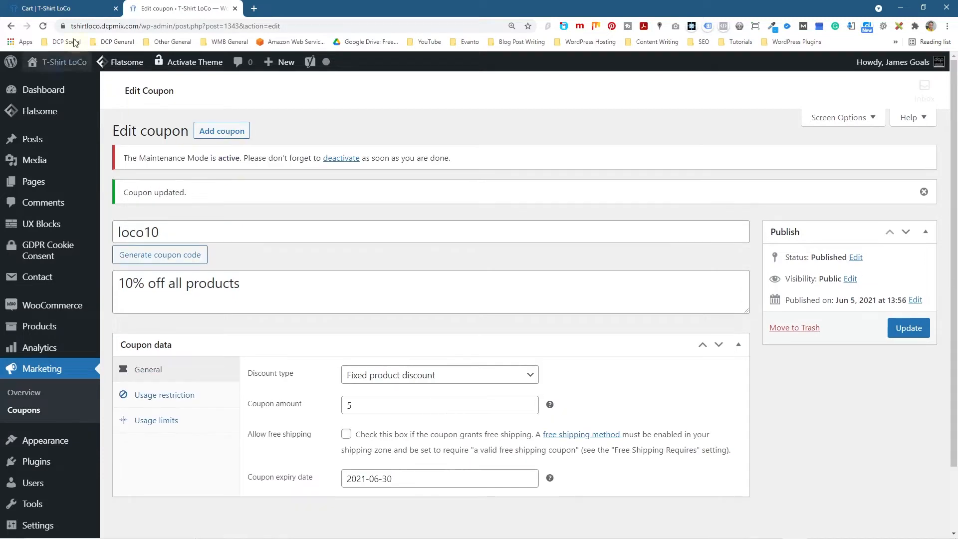
- Reload the shopping cart to check the per-product discount, and choose free delivery by Royal Mail Tracked 48 Hours
left_click(59, 9)
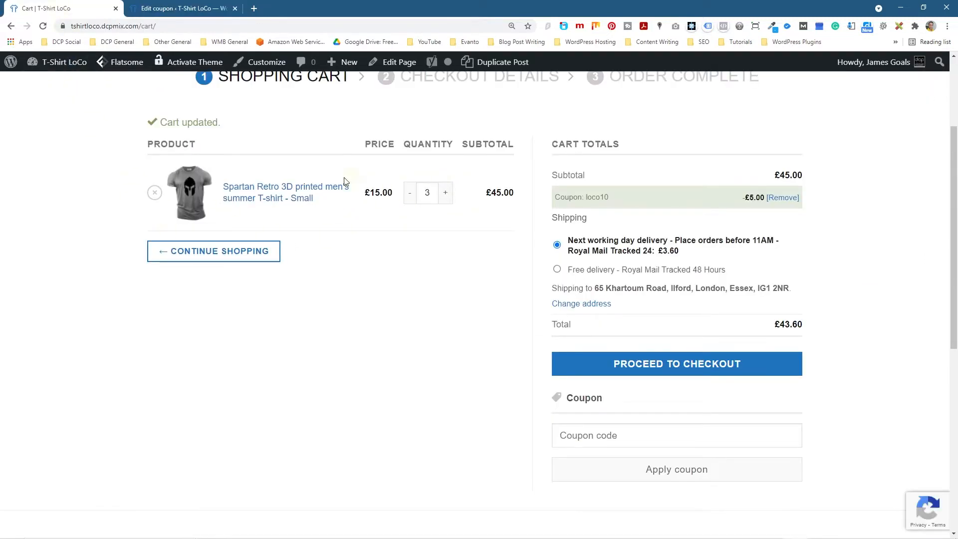
left_click(43, 26)
left_click(516, 102)
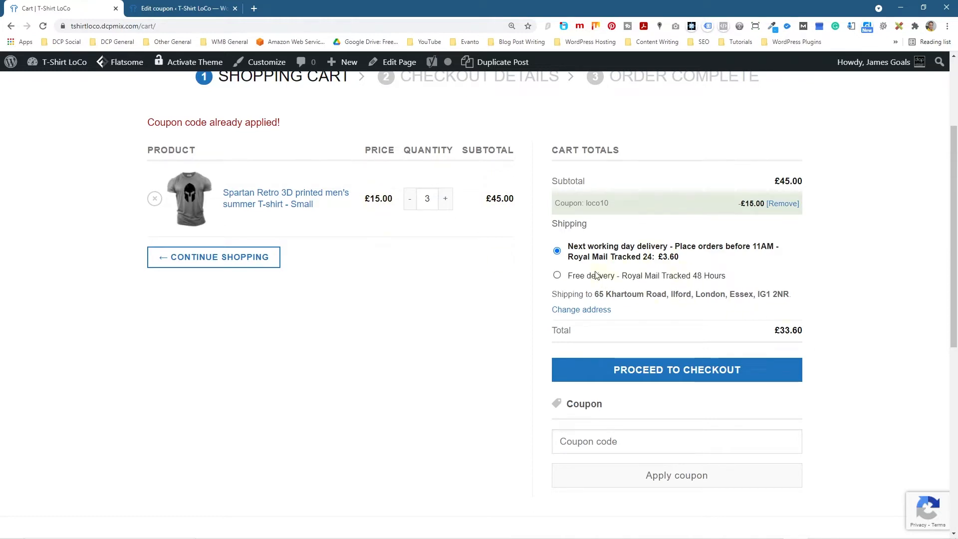
left_click(556, 275)
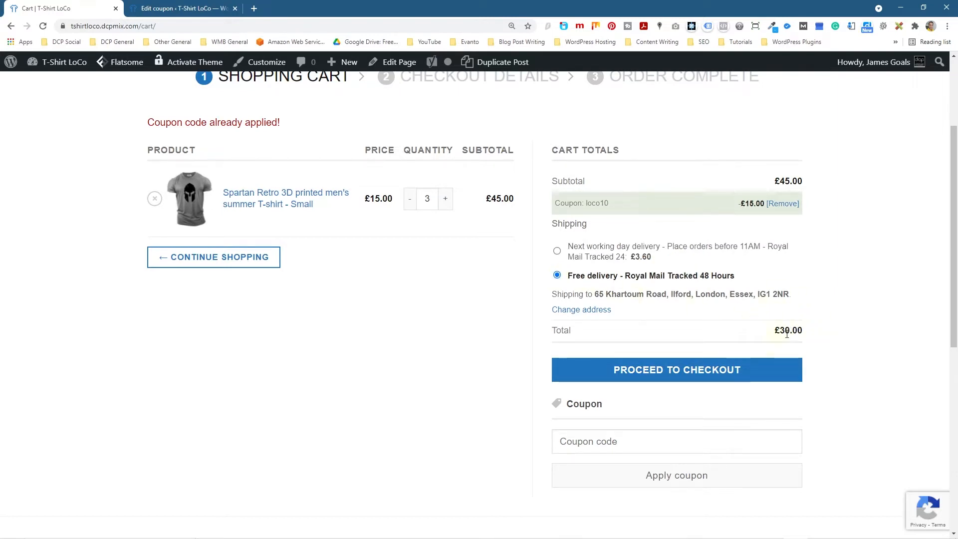
- Set the loco10 coupon back to a percentage discount with an amount of 10 and update it
left_click(168, 15)
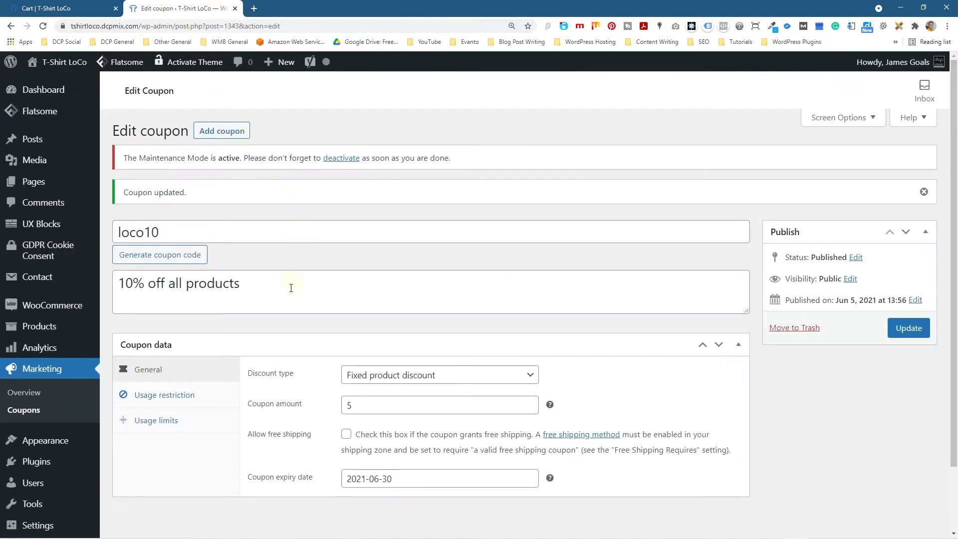
left_click(357, 378)
left_click(375, 390)
left_click_drag(358, 406, 332, 402)
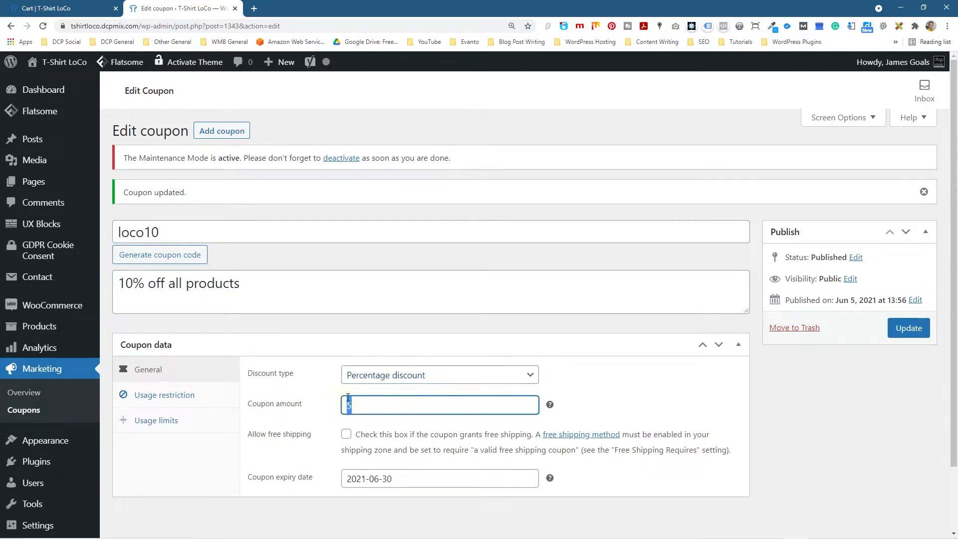
type("10")
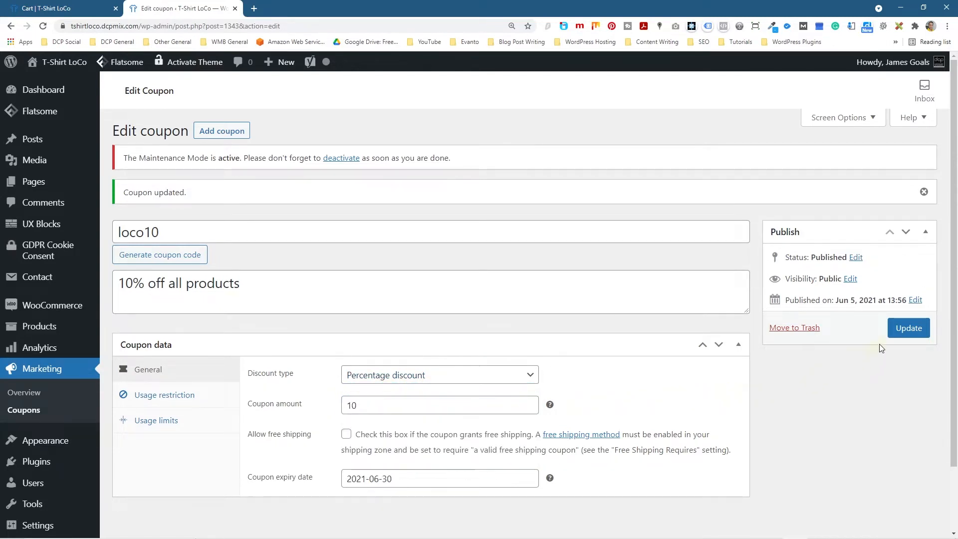
left_click(893, 330)
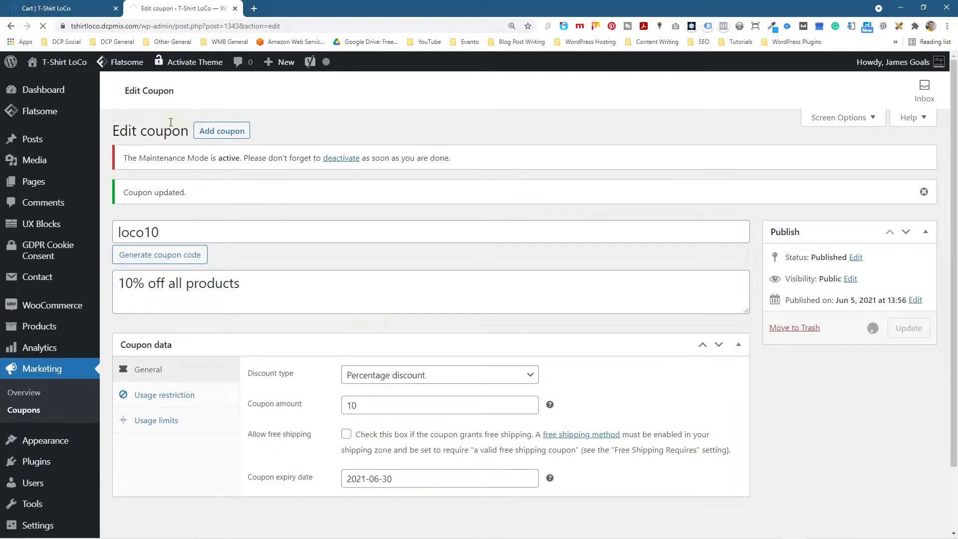
- Reload the shopping cart, confirming the form resubmission, and check the percentage discount on the order
left_click(50, 8)
left_click(43, 26)
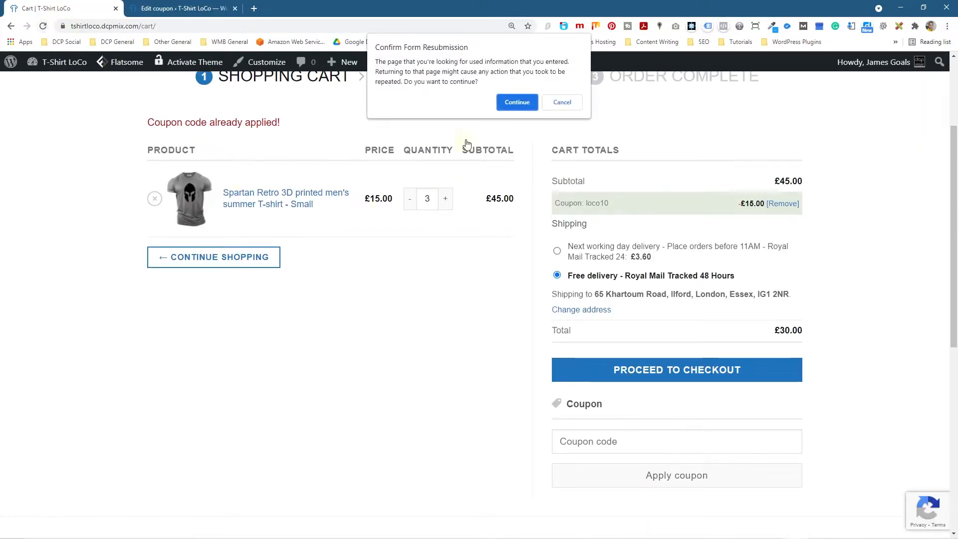
left_click(516, 102)
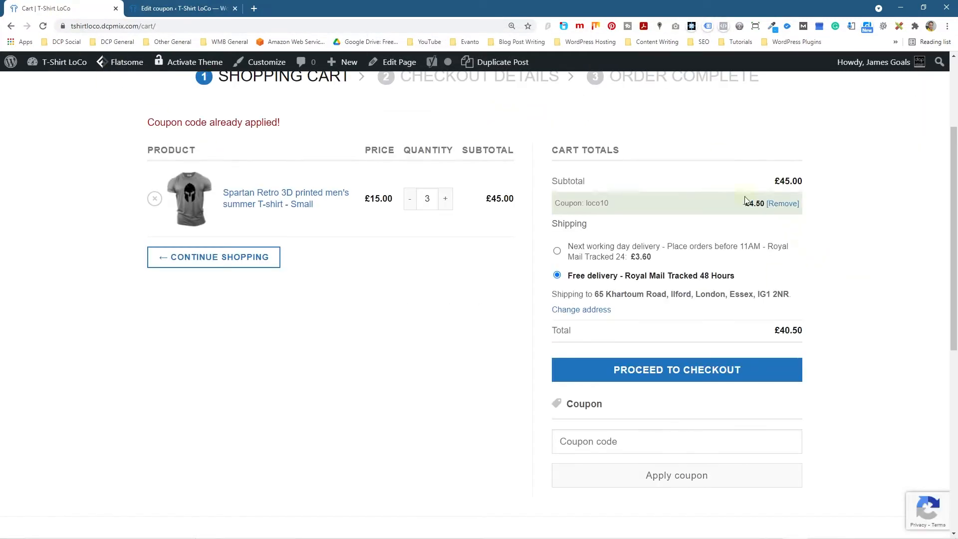
- Set a minimum spend of 50 in the loco10 coupon's usage restrictions and update the coupon
left_click(180, 8)
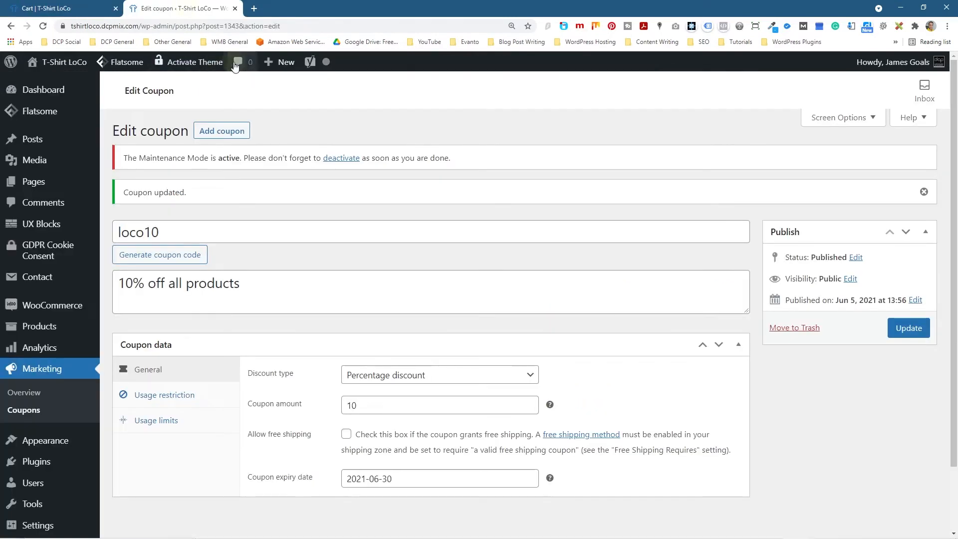
left_click(170, 395)
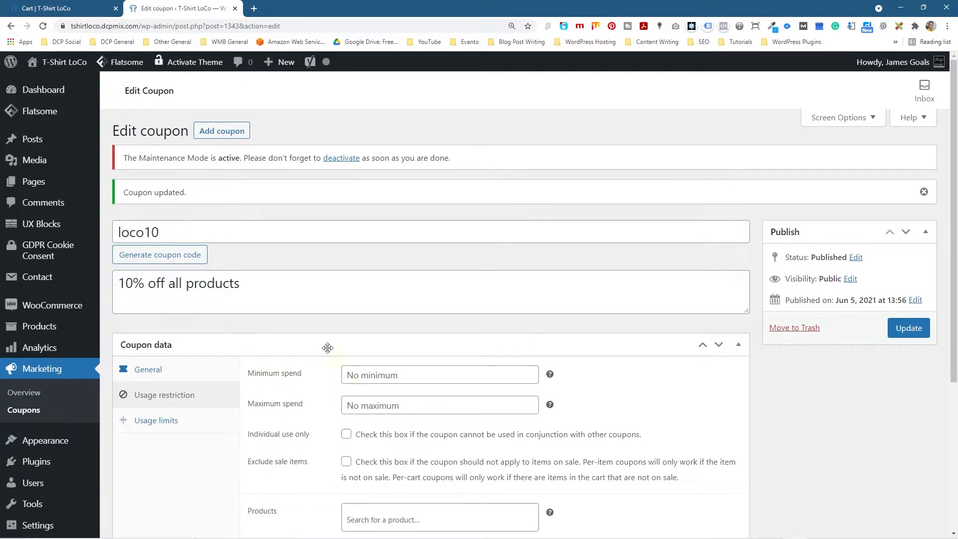
left_click(75, 8)
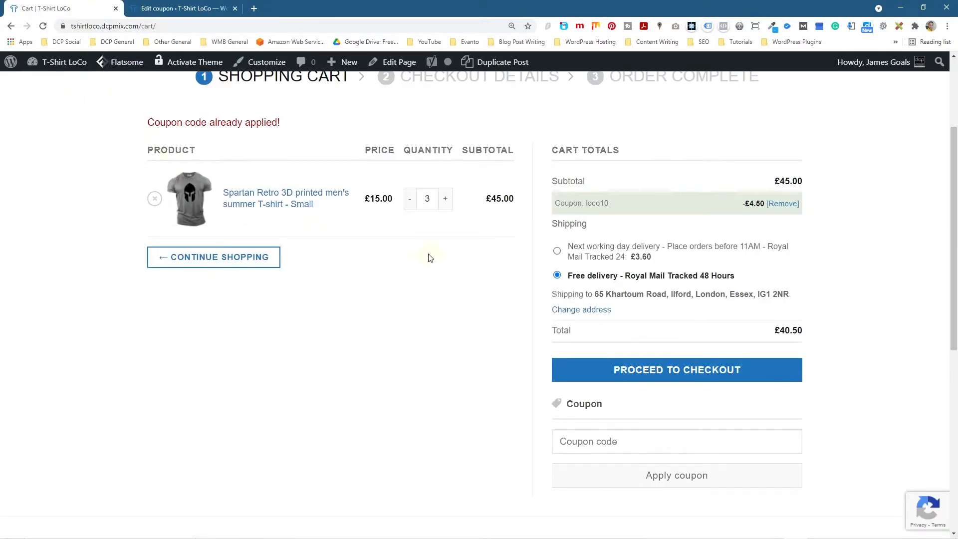
key("ctrl+Tab")
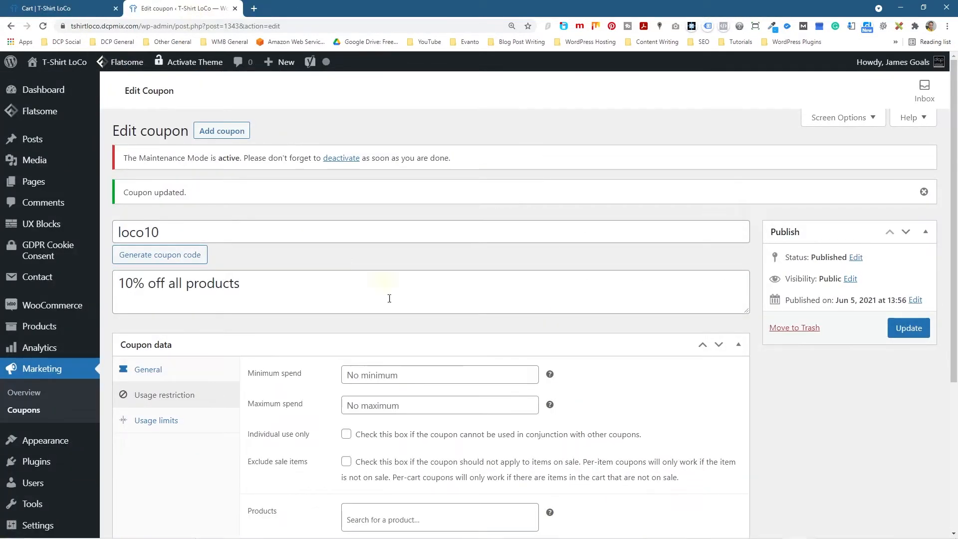
left_click(396, 374)
type("50")
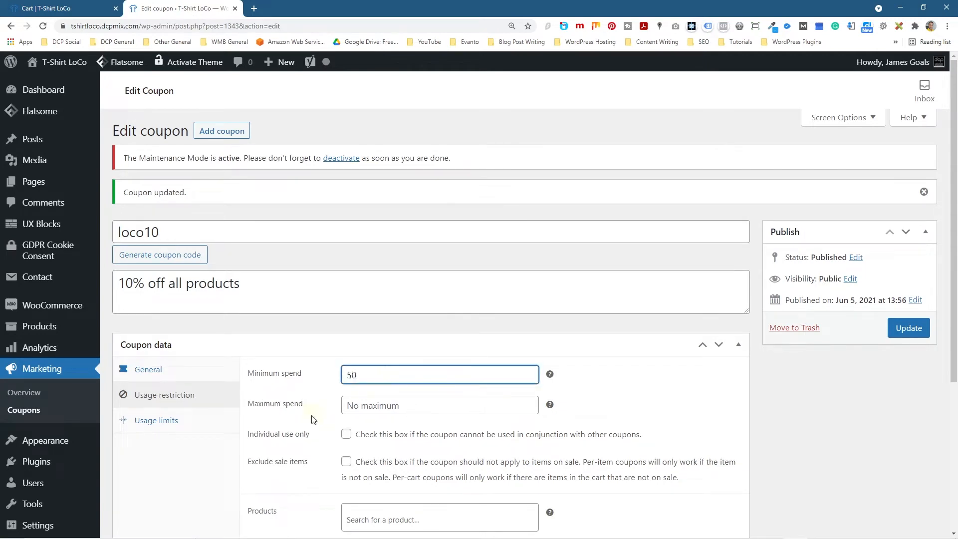
left_click(690, 397)
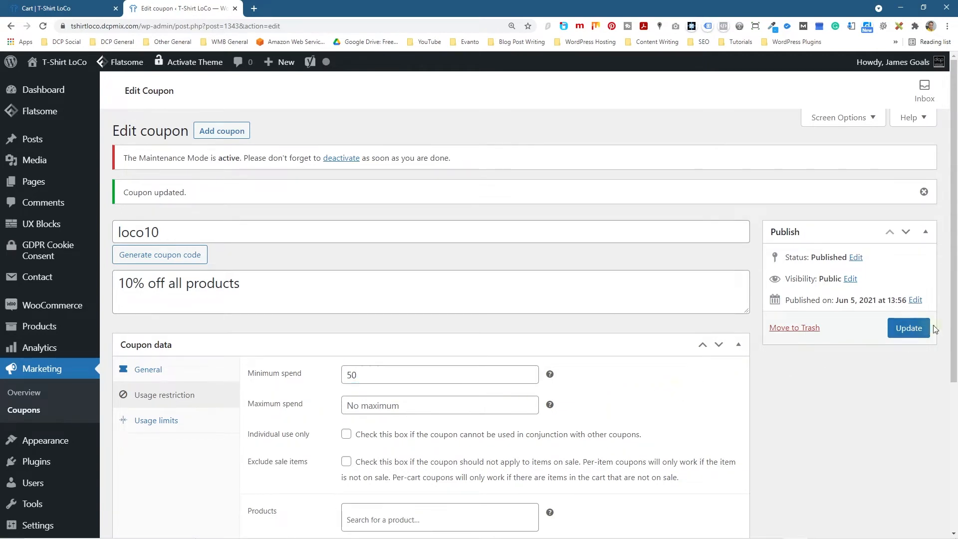
left_click(915, 331)
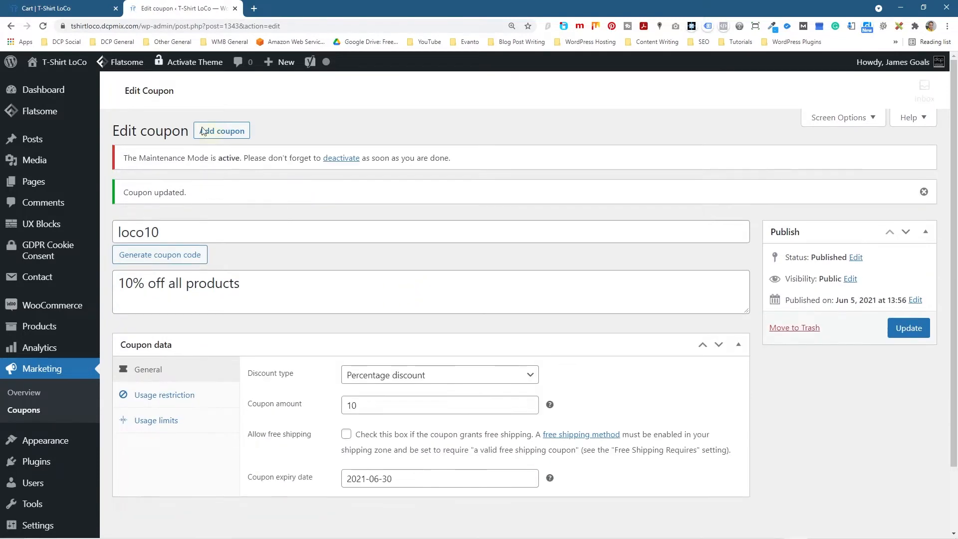
- Reload the shopping cart and read the notices about the coupon's minimum spend and validity
left_click(73, 15)
left_click(43, 26)
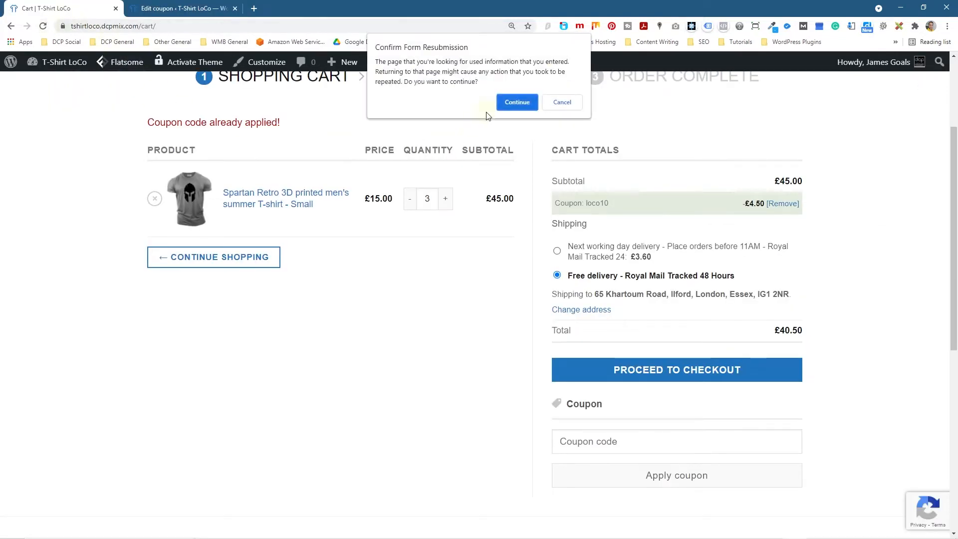
left_click(518, 104)
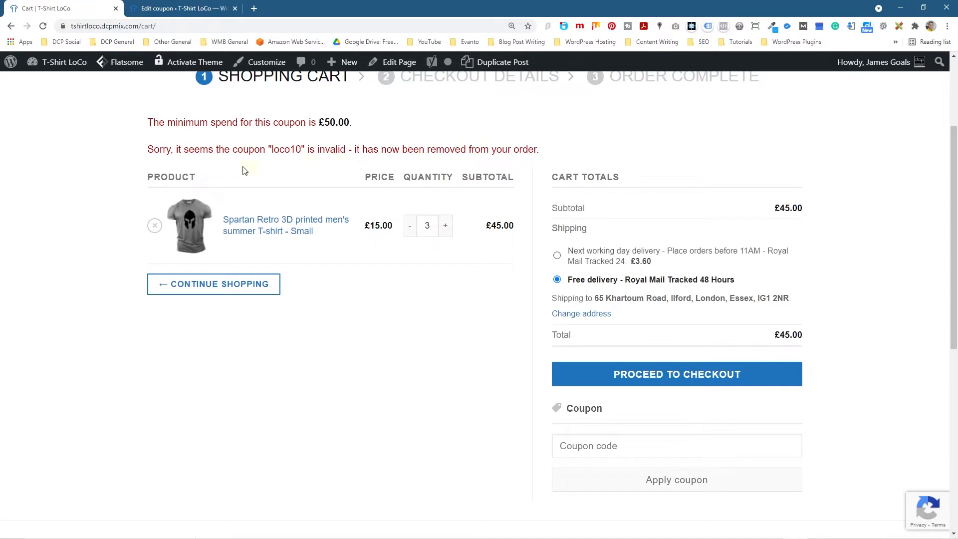
left_click_drag(163, 152, 567, 156)
left_click(563, 153)
left_click_drag(156, 123, 321, 127)
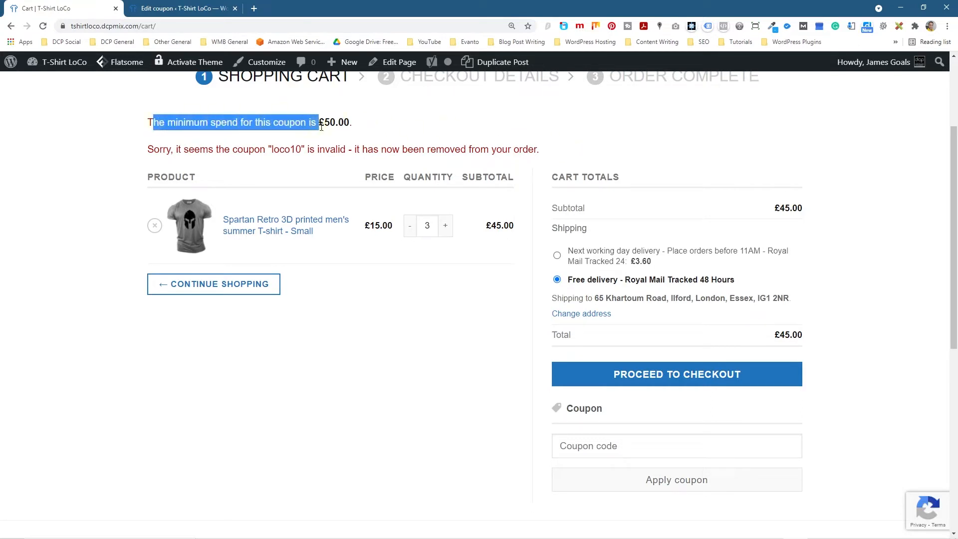
left_click(365, 323)
- Increase the T-shirt quantity in the cart to 4 and apply the coupon code loco10
left_click(444, 228)
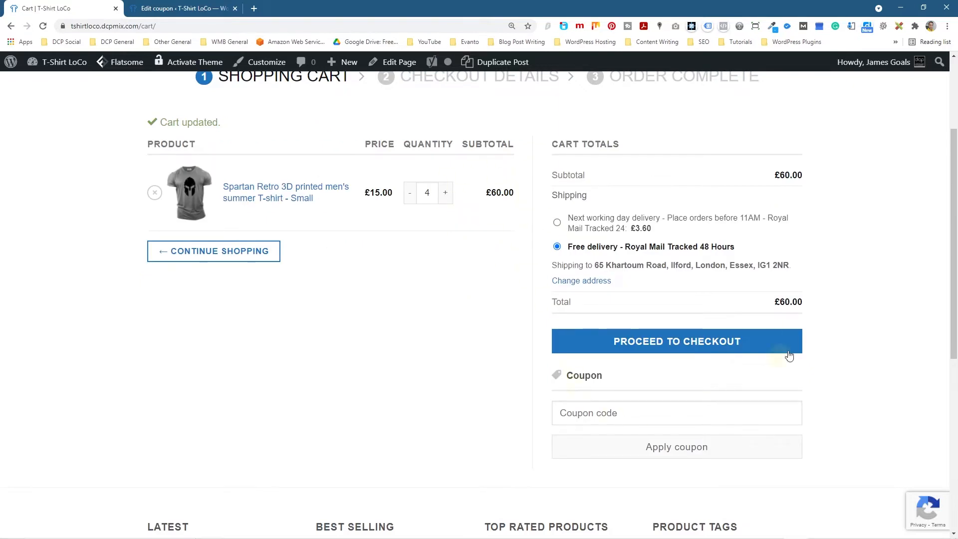
left_click(642, 420)
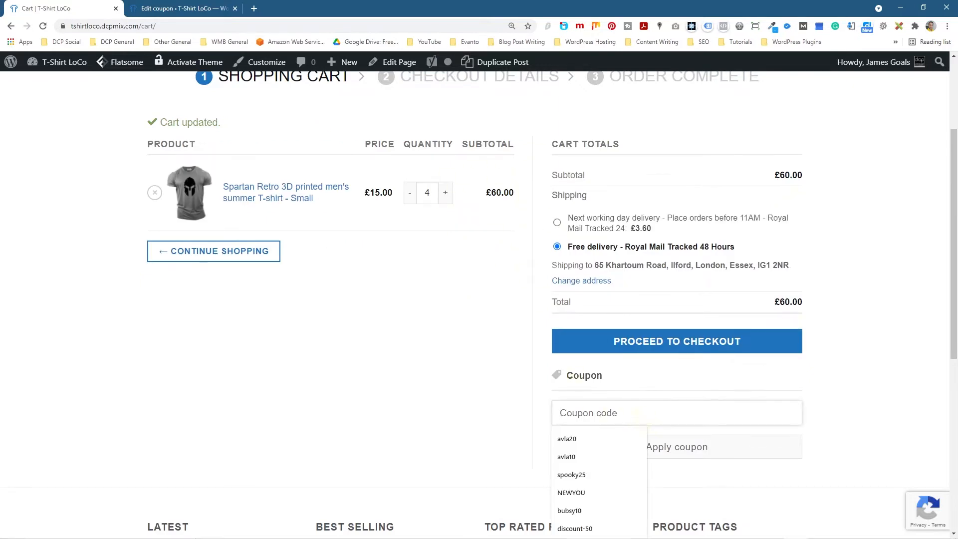
left_click(605, 408)
type("test10")
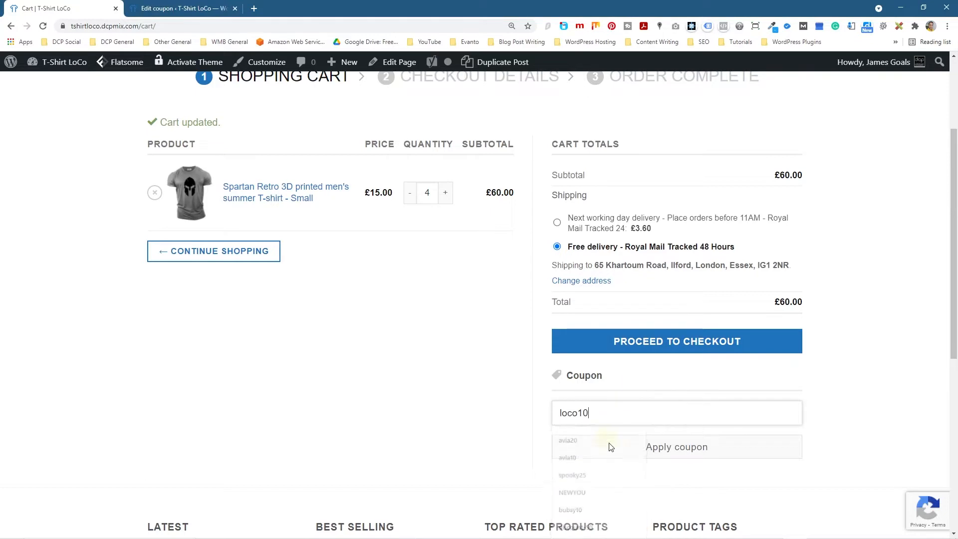
left_click(621, 447)
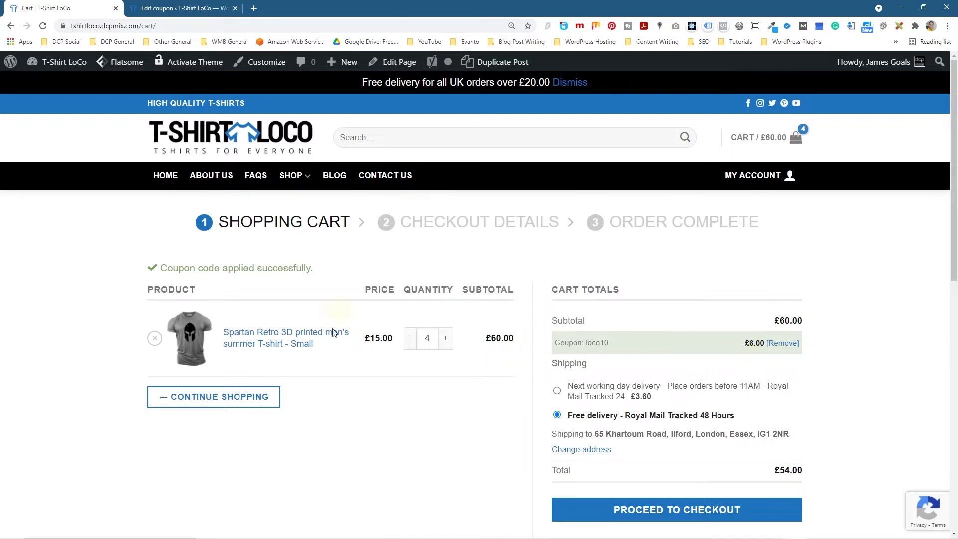
- Set a maximum spend of 100 in the loco10 coupon's usage restrictions and update the coupon
left_click(184, 10)
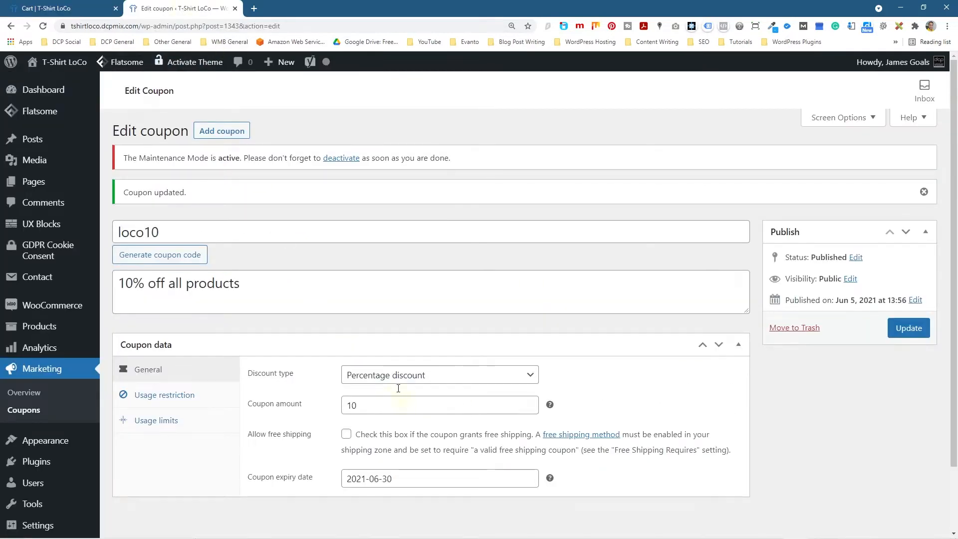
left_click(170, 395)
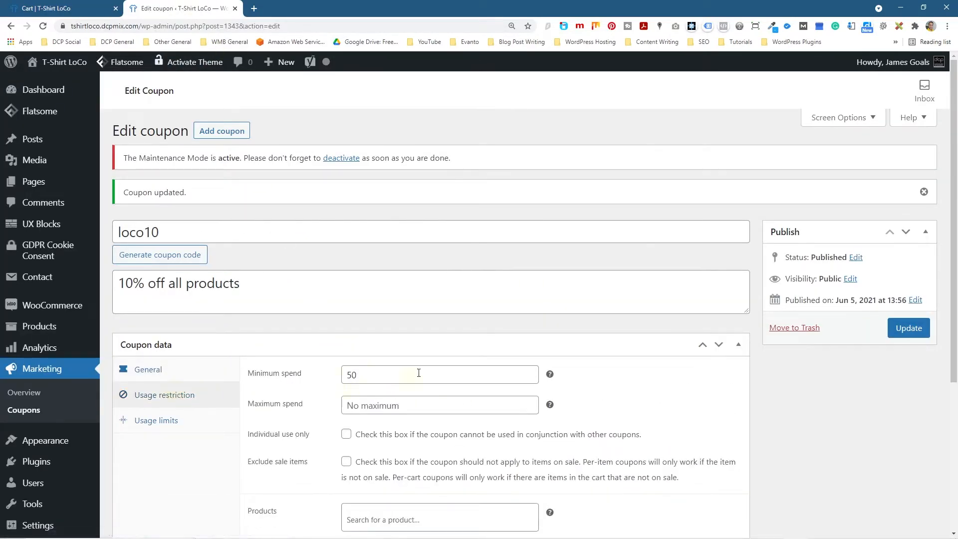
left_click(354, 408)
type("100")
left_click(654, 400)
left_click(894, 330)
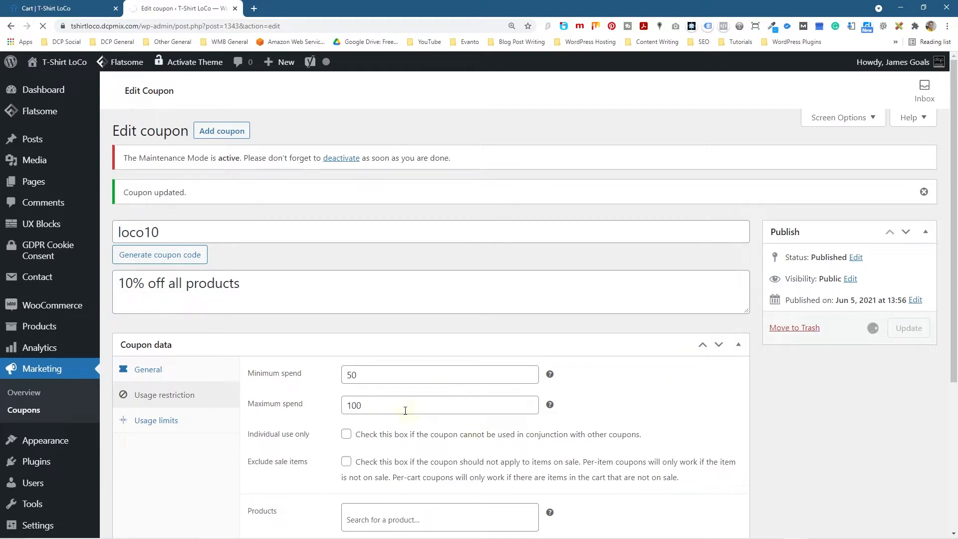
- Set the T-shirt quantity in the shopping cart to 10 and read the notice about the loco10 coupon
left_click(70, 8)
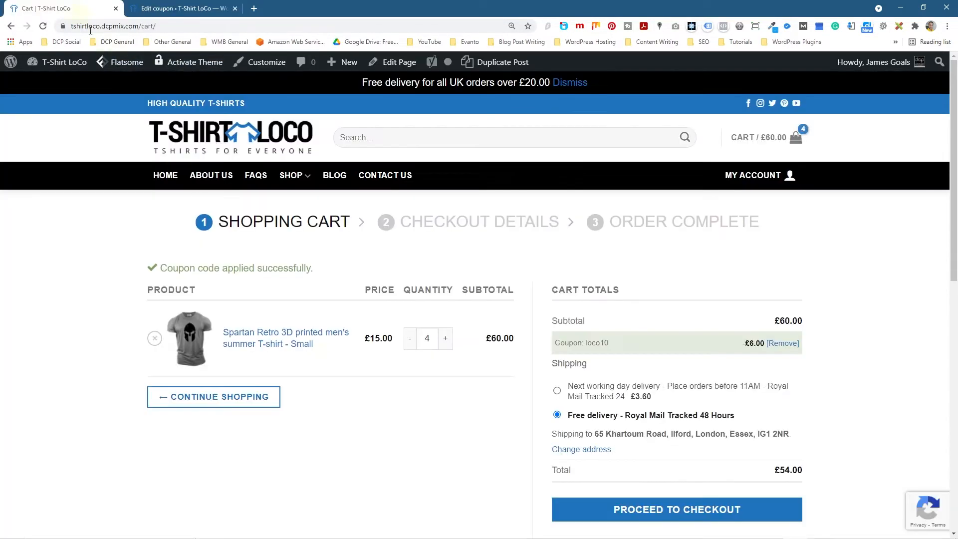
left_click_drag(432, 338, 411, 339)
type("10")
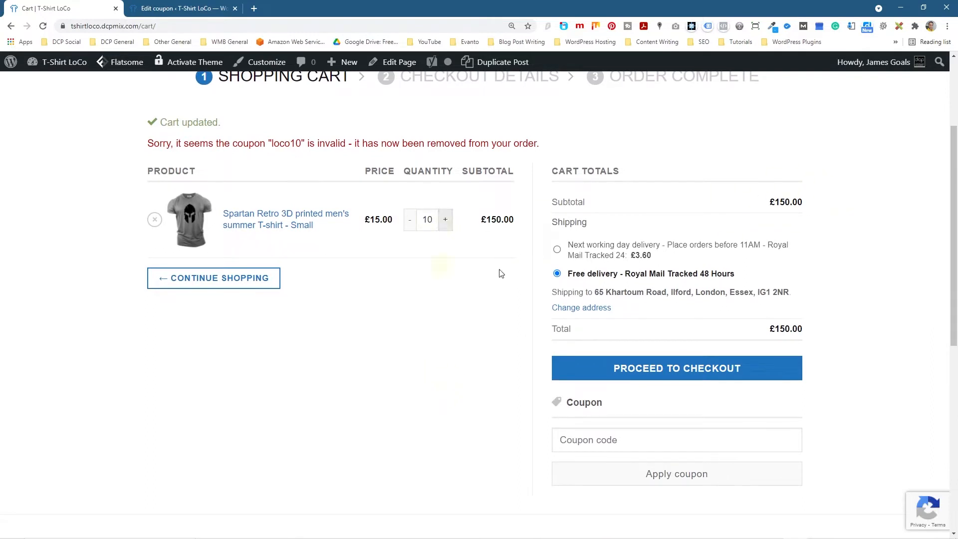
left_click_drag(210, 143, 482, 146)
left_click(483, 146)
- Reduce the T-shirt quantity to 6 and apply the coupon code loco10 again
double_click(431, 220)
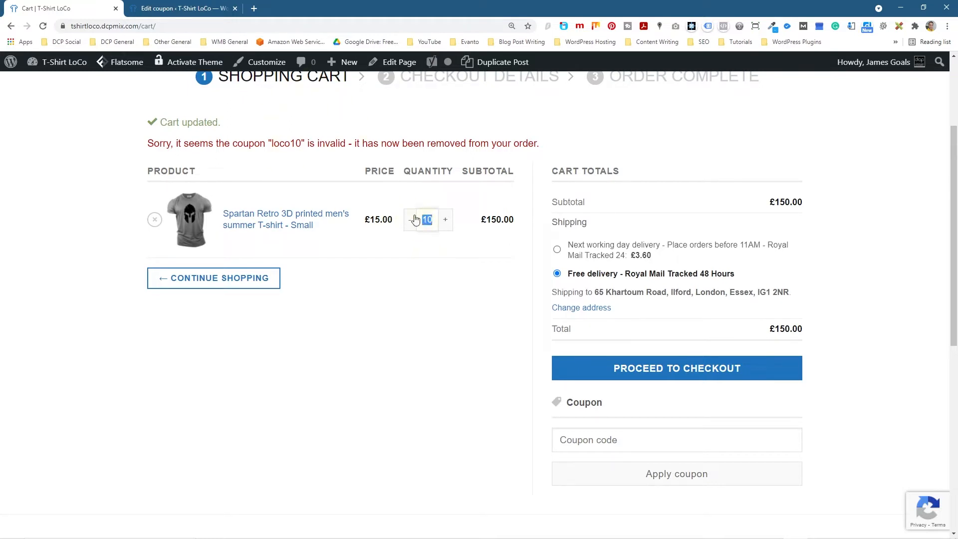
type("6")
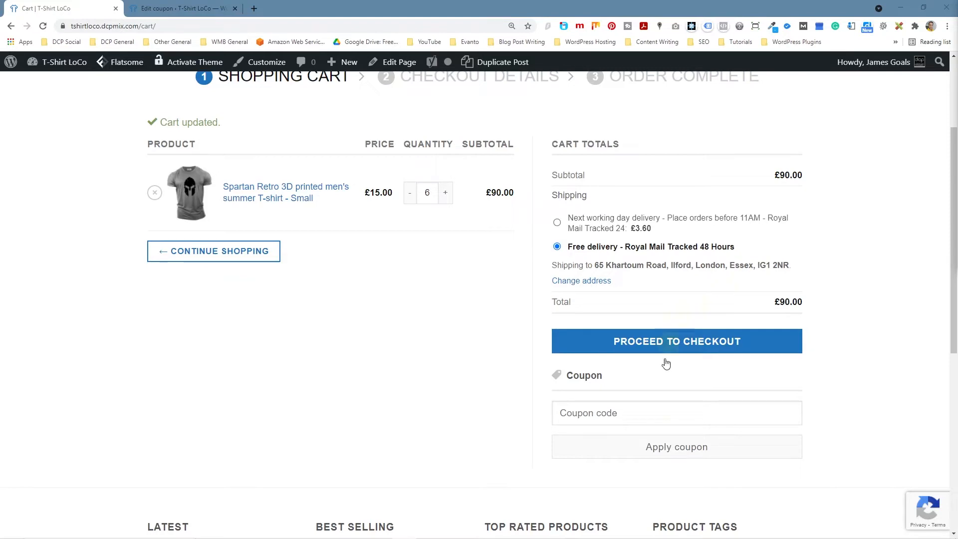
left_click(669, 412)
left_click(574, 436)
left_click(685, 446)
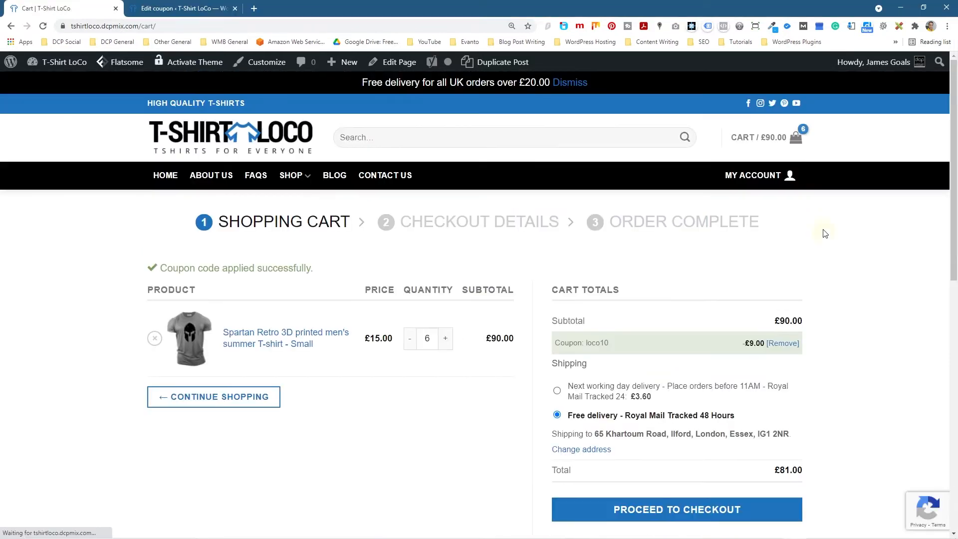
- Clear the minimum and maximum spend in the loco10 coupon's usage restrictions and update the coupon
left_click(150, 10)
left_click(156, 396)
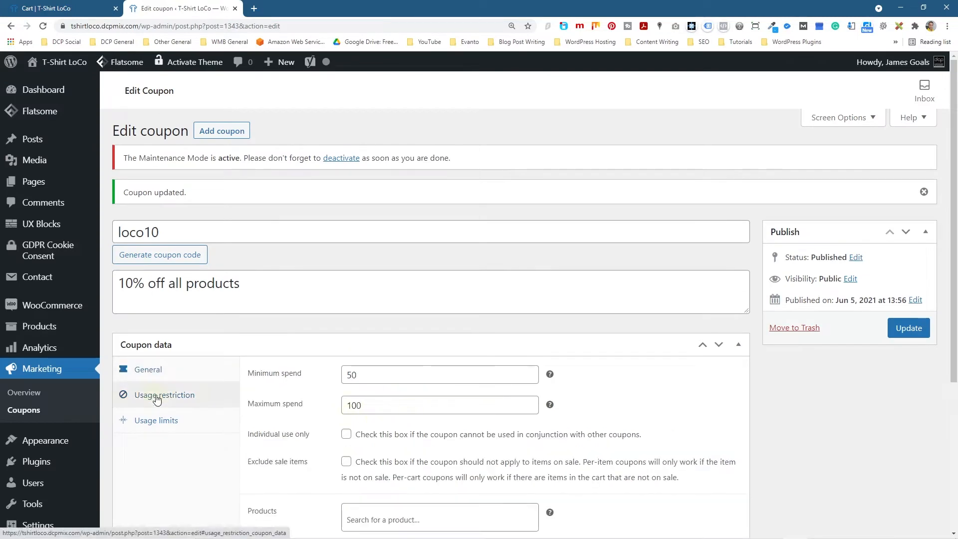
left_click_drag(361, 406, 336, 403)
key("BackSpace")
left_click_drag(380, 376, 327, 381)
key("BackSpace")
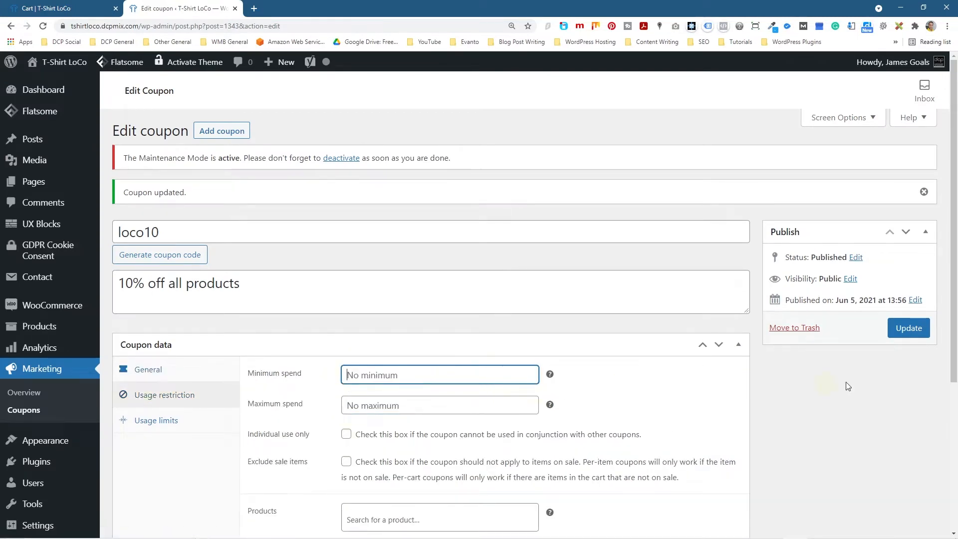
left_click(909, 328)
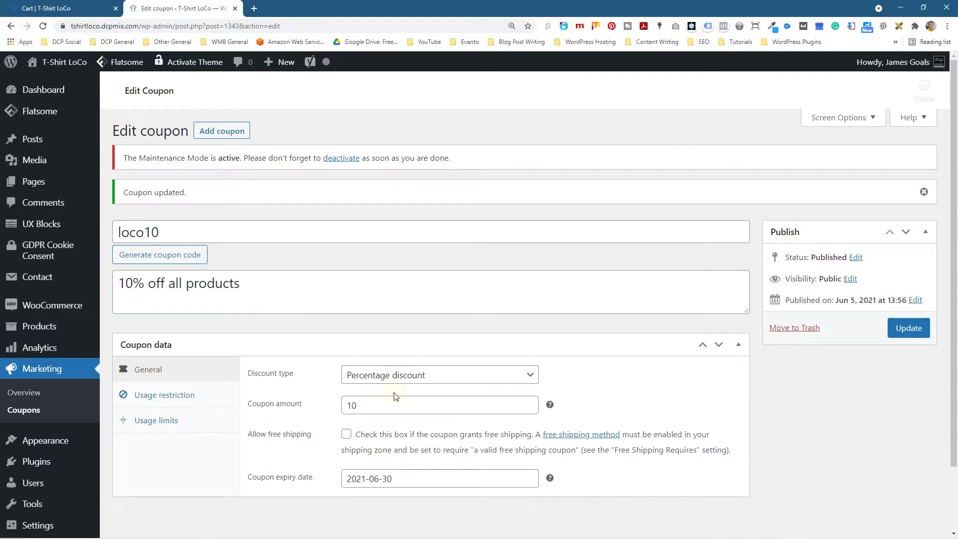
- Restrict the loco10 coupon to individual use only in its usage restrictions
left_click(169, 395)
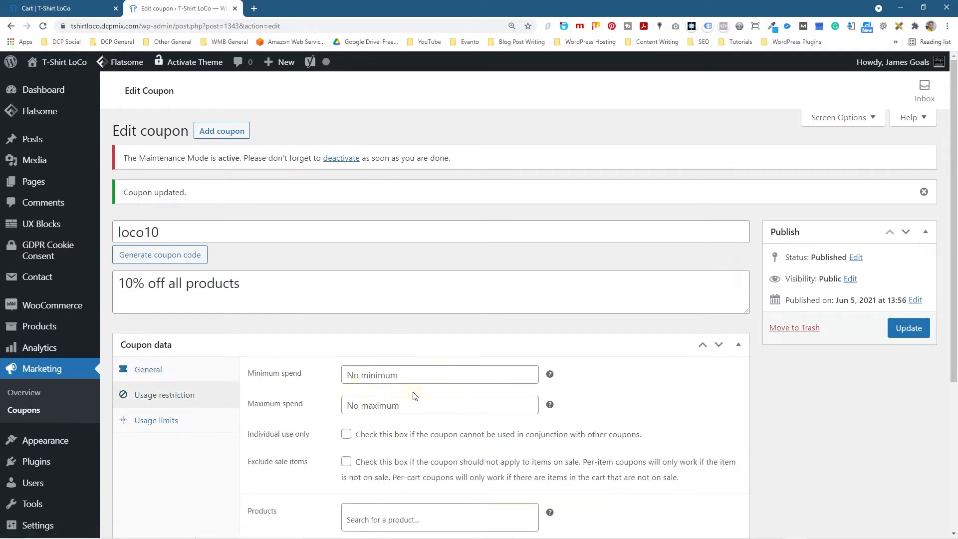
scroll(374, 402, "down", 1)
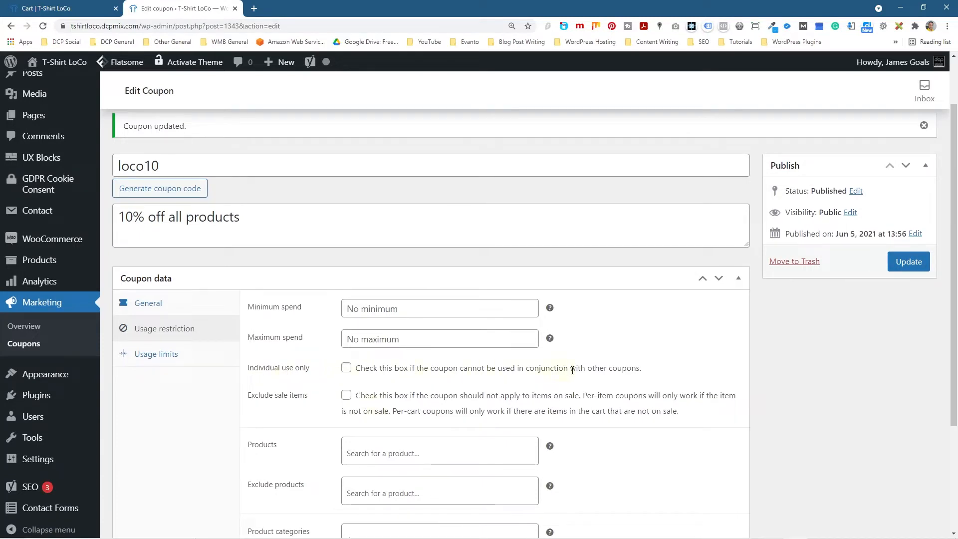
left_click(346, 368)
- View the Spartan Retro T-shirt's product page from the cart and browse the shop's product listing
left_click(56, 9)
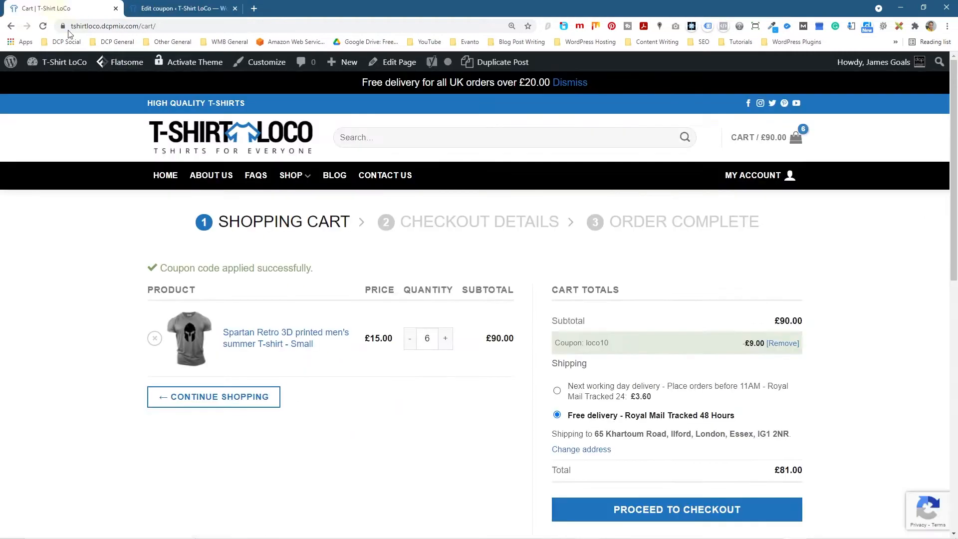
left_click(264, 348)
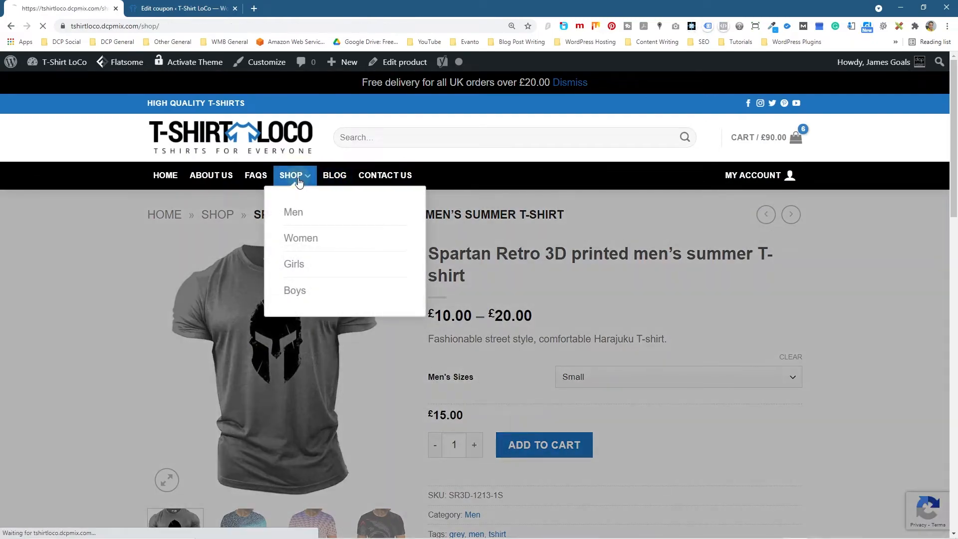
left_click(300, 182)
scroll(464, 310, "down", 15)
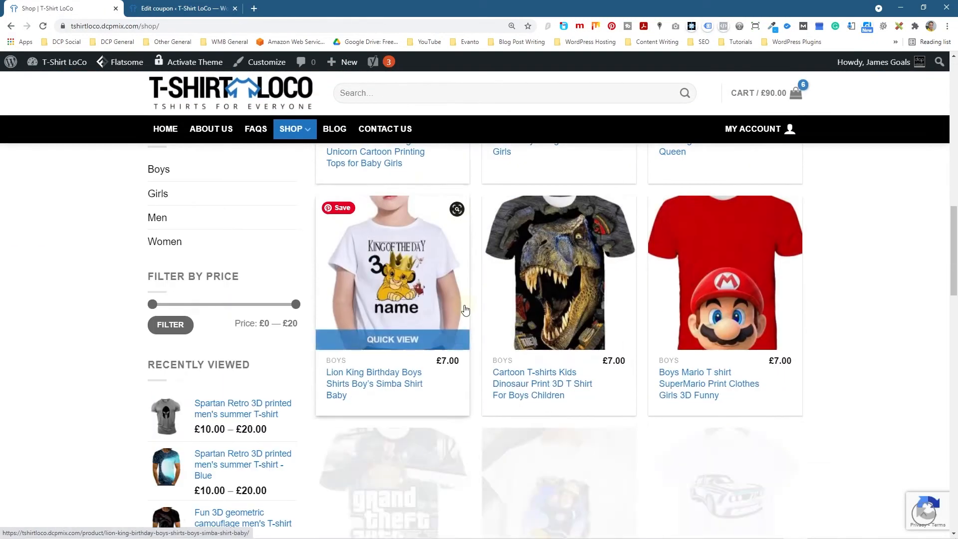
scroll(464, 310, "up", 10)
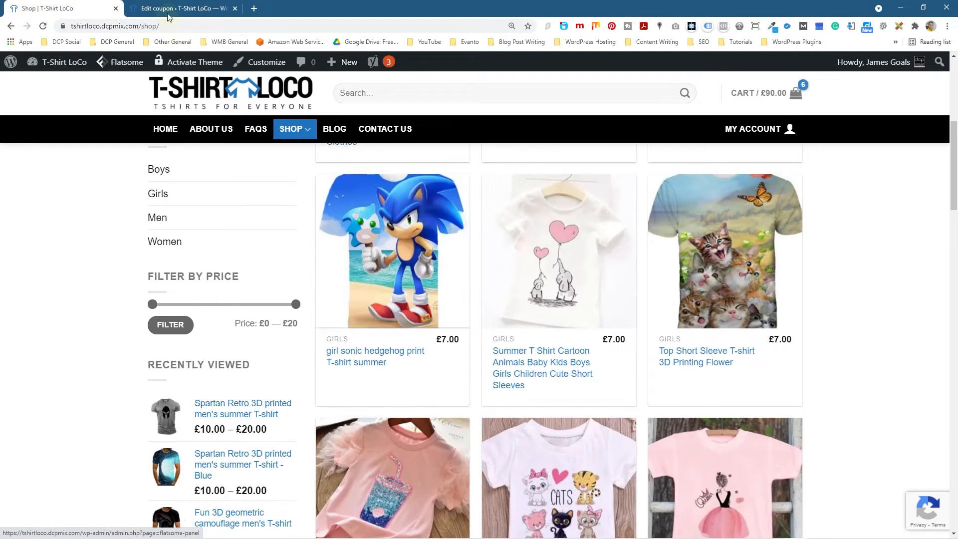
- Open the admin list of all products in a separate browser tab beside the coupon editor
left_click(173, 9)
middle_click(42, 260)
left_click(298, 8)
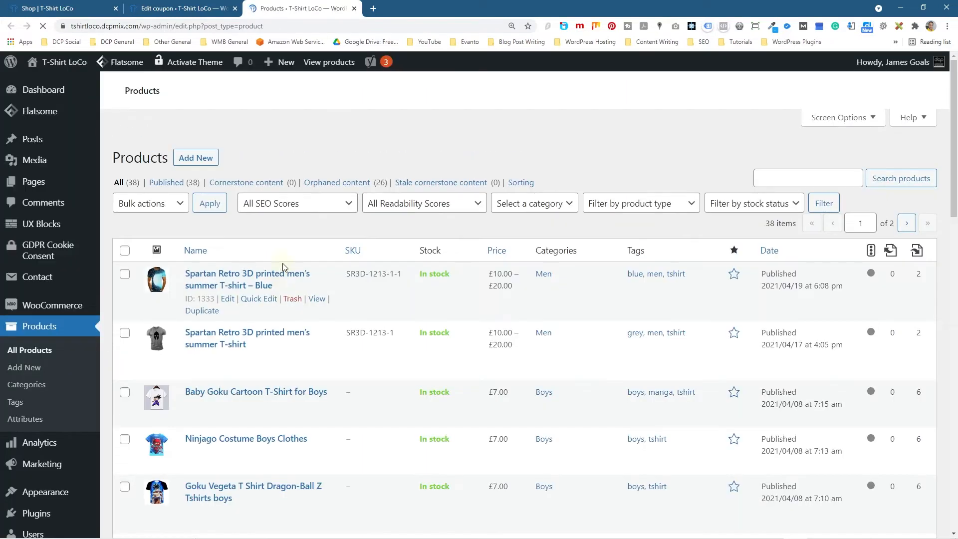
- Open the blue Spartan Retro T-shirt for editing, check its shipping and inventory data, and return to the product list
left_click(225, 290)
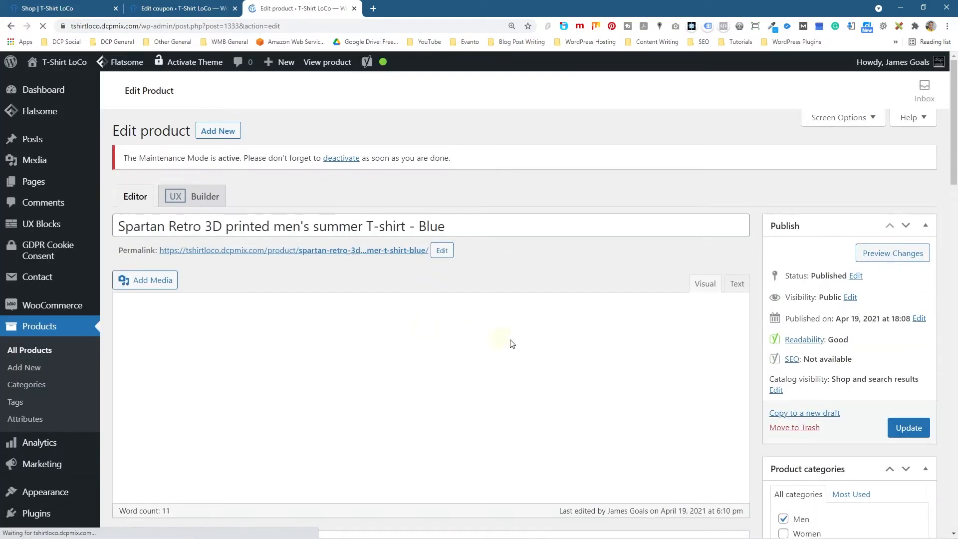
scroll(515, 341, "down", 2)
scroll(515, 341, "down", 5)
left_click(152, 241)
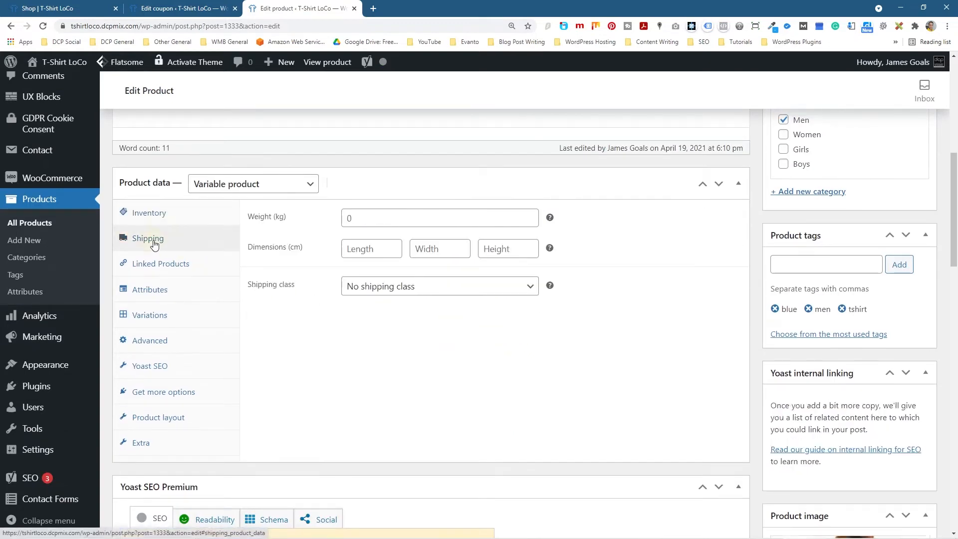
left_click(154, 213)
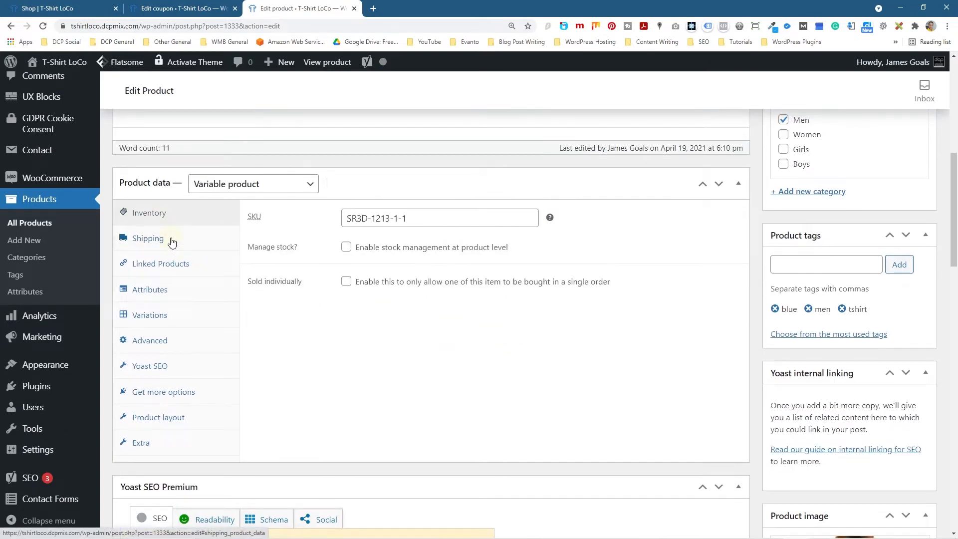
left_click(11, 26)
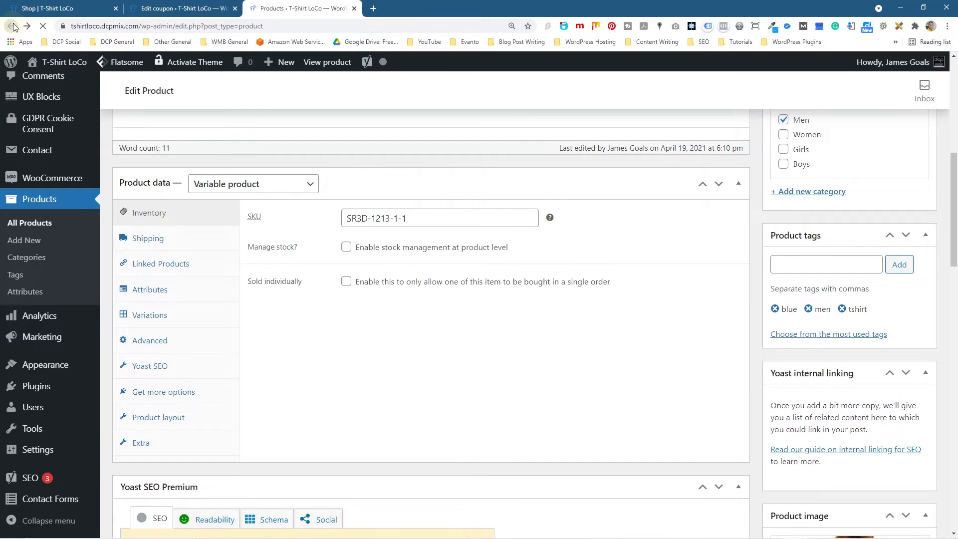
- Look at the girl sonic hedgehog and GTA Street T-shirt product pages in the shop and return to the listing
left_click(181, 9)
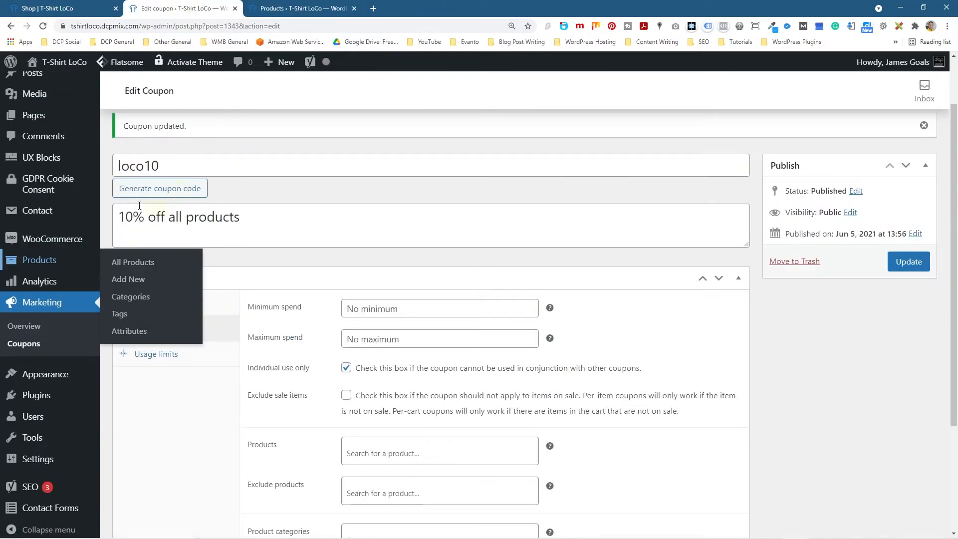
left_click(82, 8)
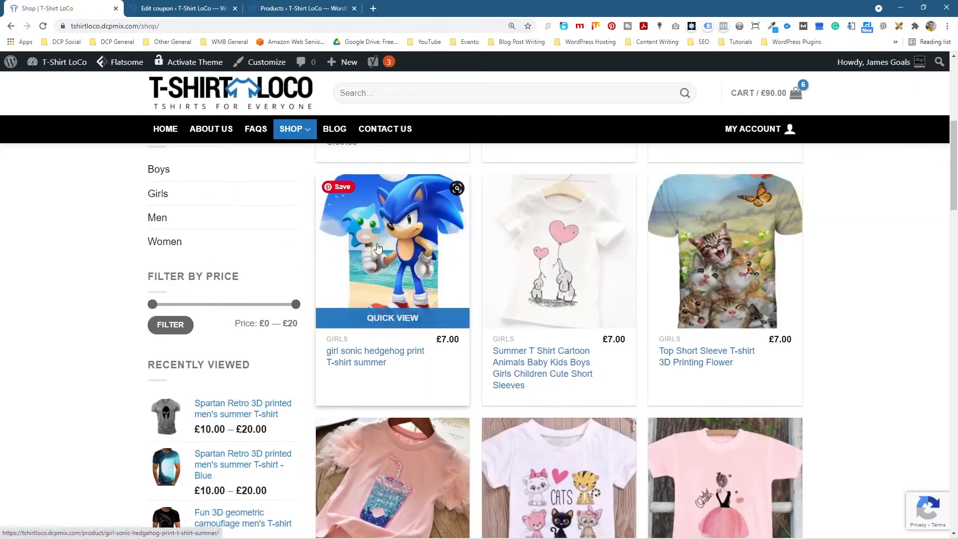
left_click(377, 246)
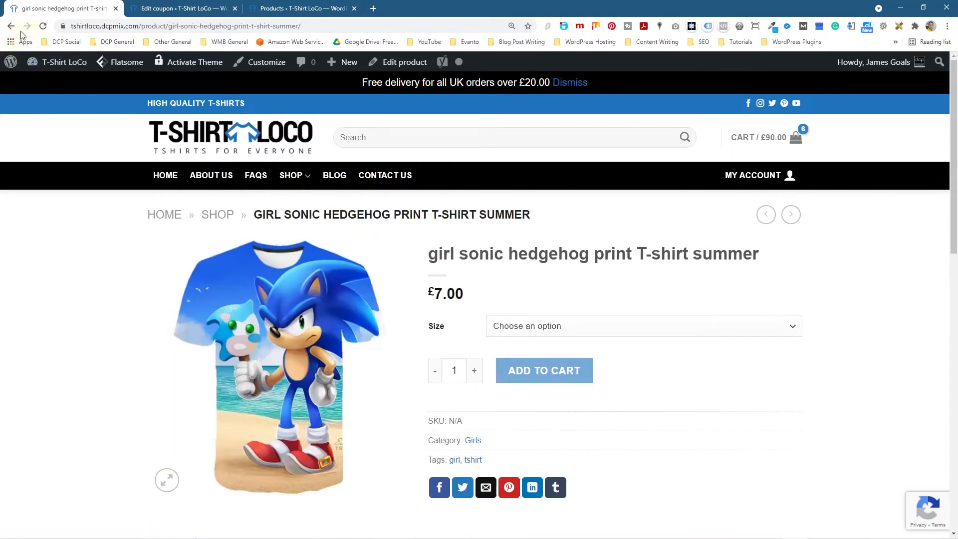
left_click(10, 26)
left_click(302, 8)
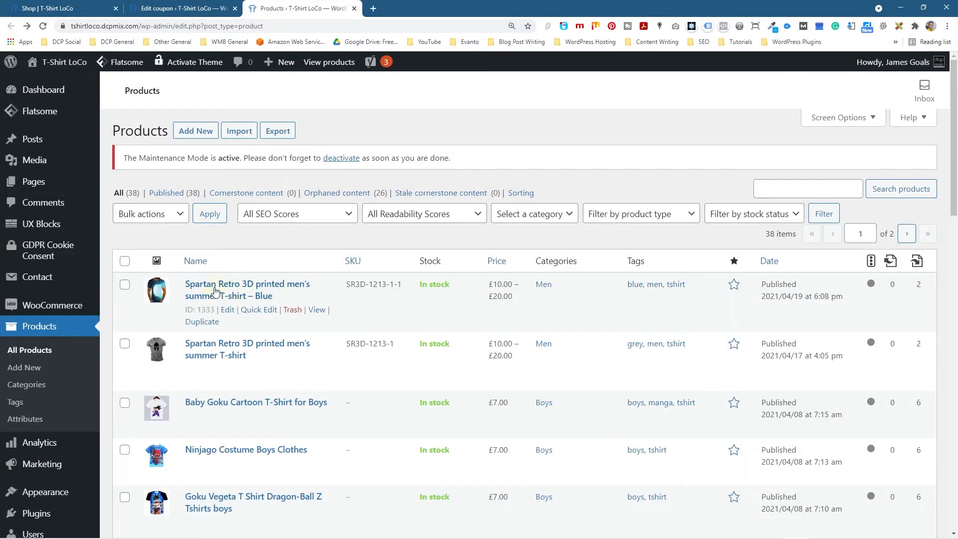
left_click(50, 9)
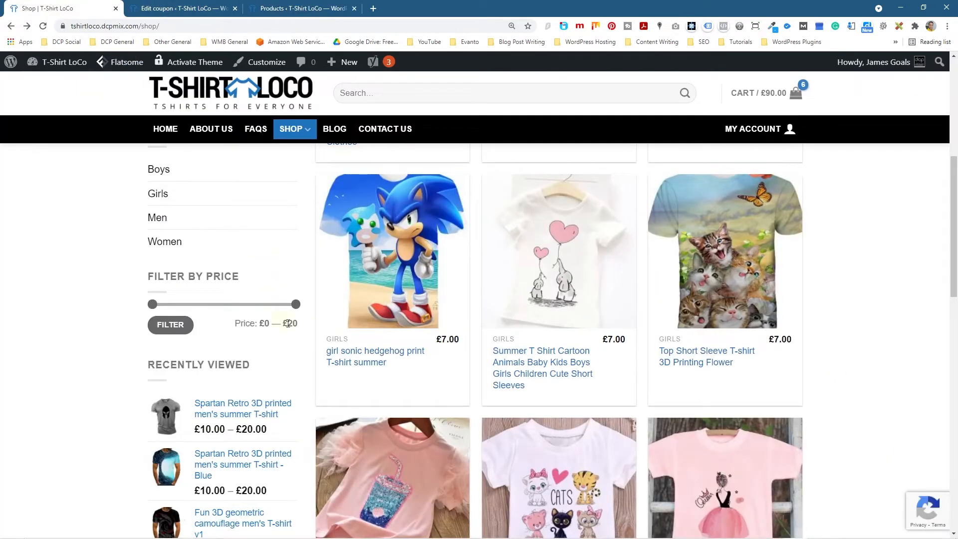
scroll(394, 374, "down", 10)
left_click(400, 418)
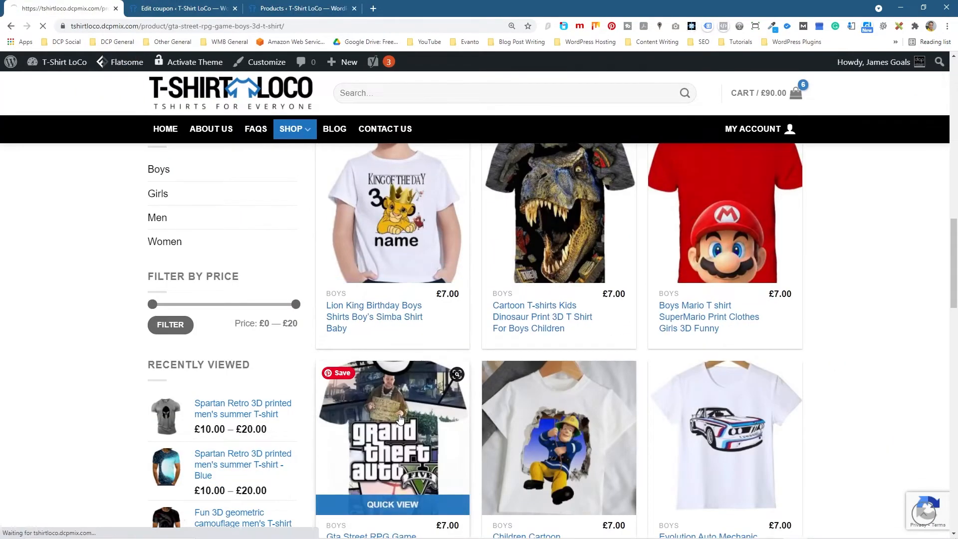
left_click(11, 26)
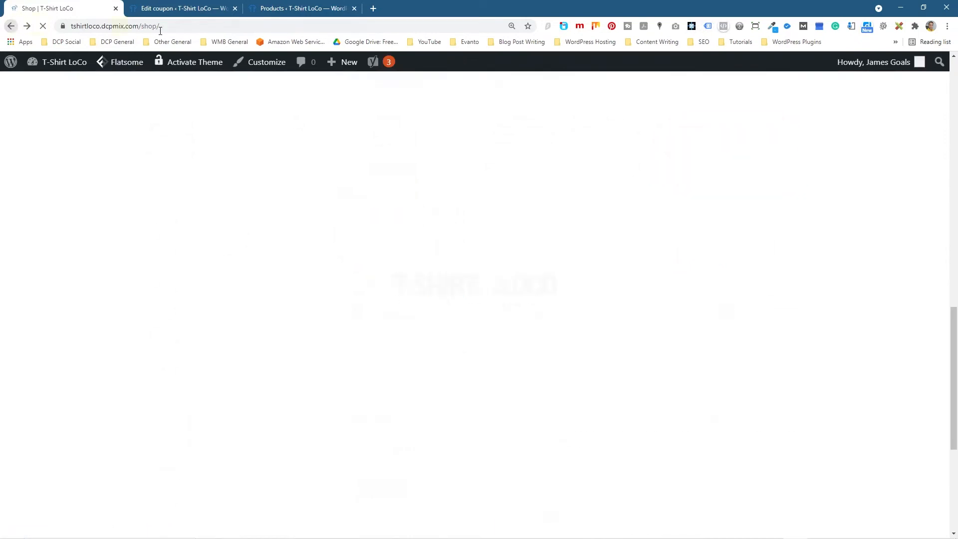
- Open the blue Spartan Retro T-shirt's variations and give the Extra Small one a regular price of 10 and a sale price of 5
left_click(302, 8)
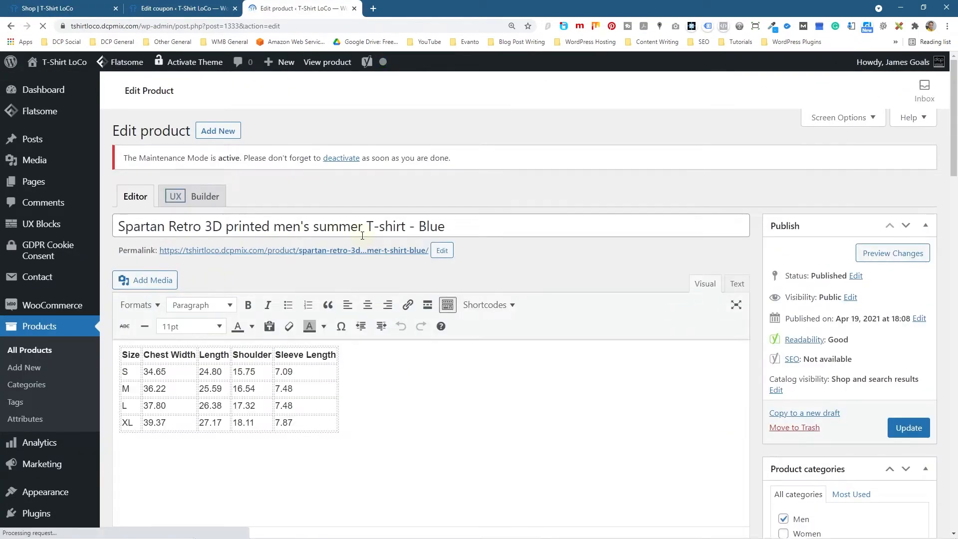
scroll(285, 306, "down", 8)
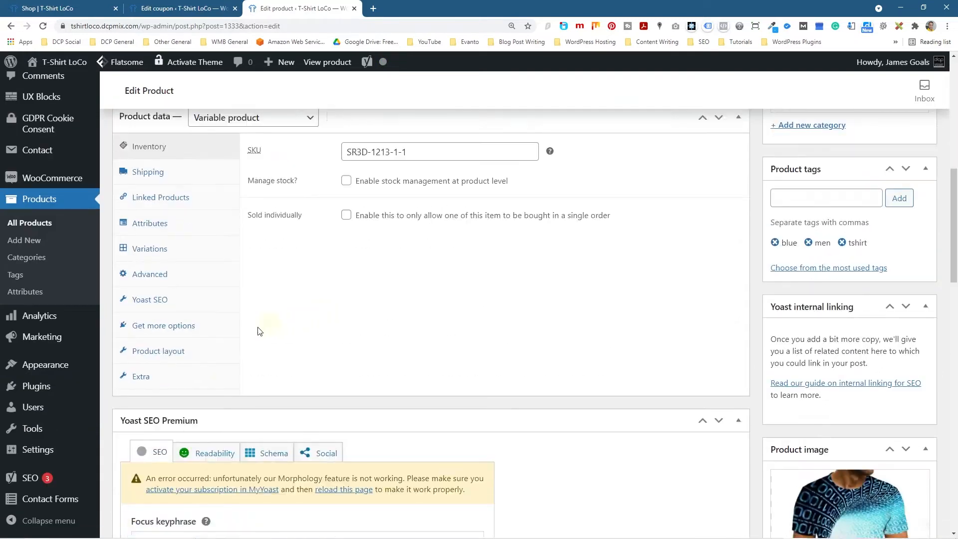
left_click(150, 253)
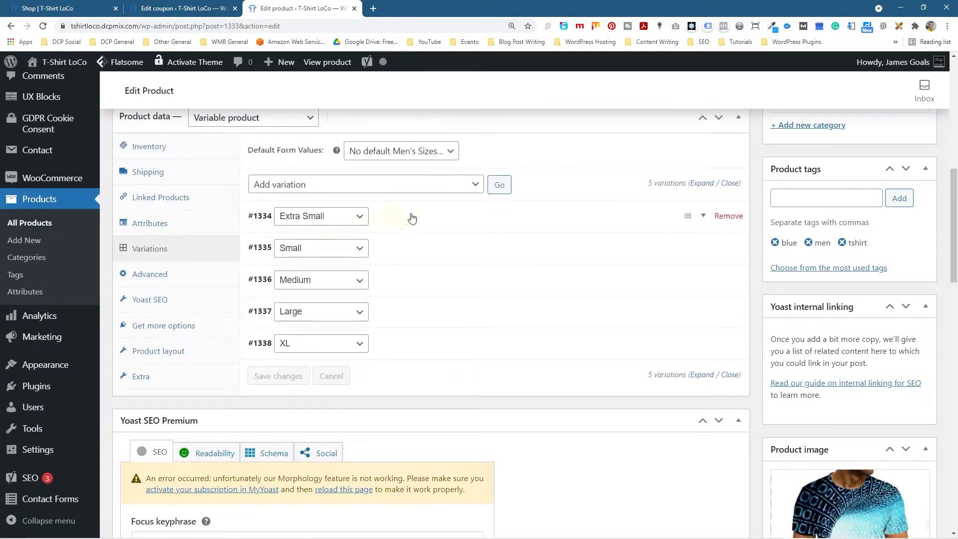
left_click(703, 218)
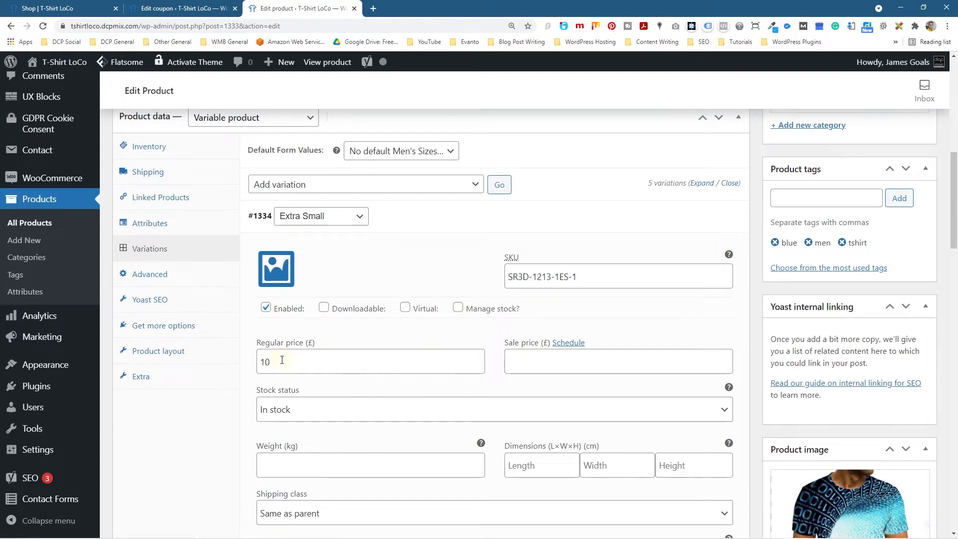
double_click(270, 362)
key("BackSpace")
type("10")
left_click(529, 359)
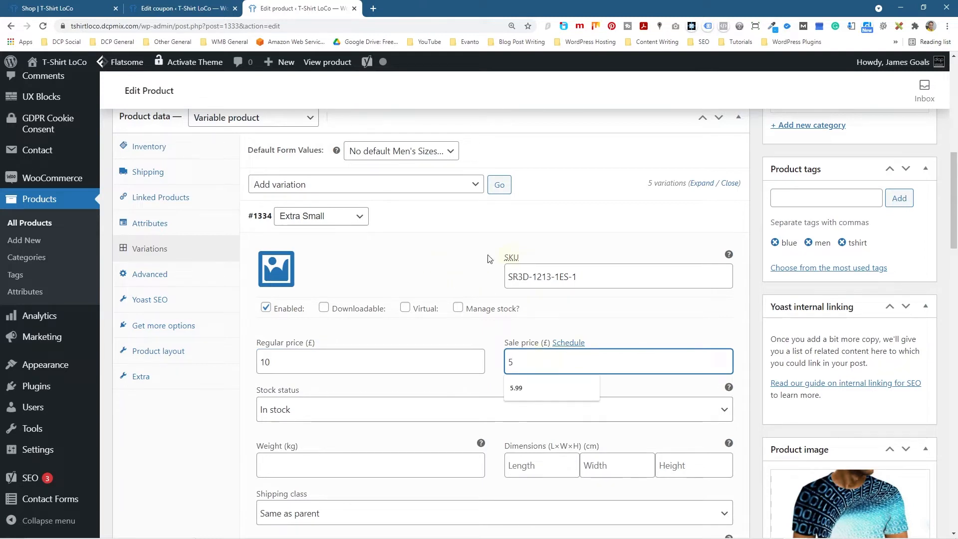
type("5")
left_click(464, 222)
- Set the Small variation's sale price to 10
left_click(609, 253)
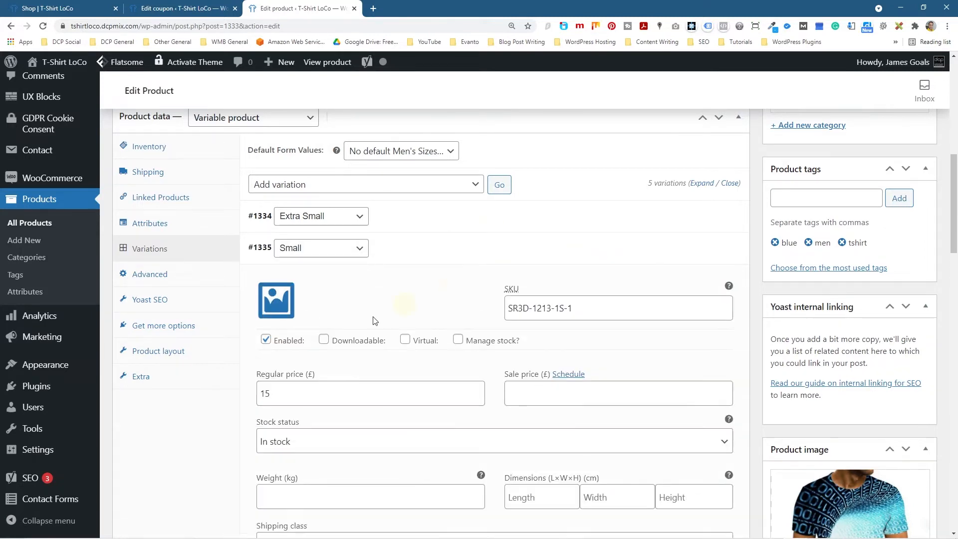
left_click(296, 399)
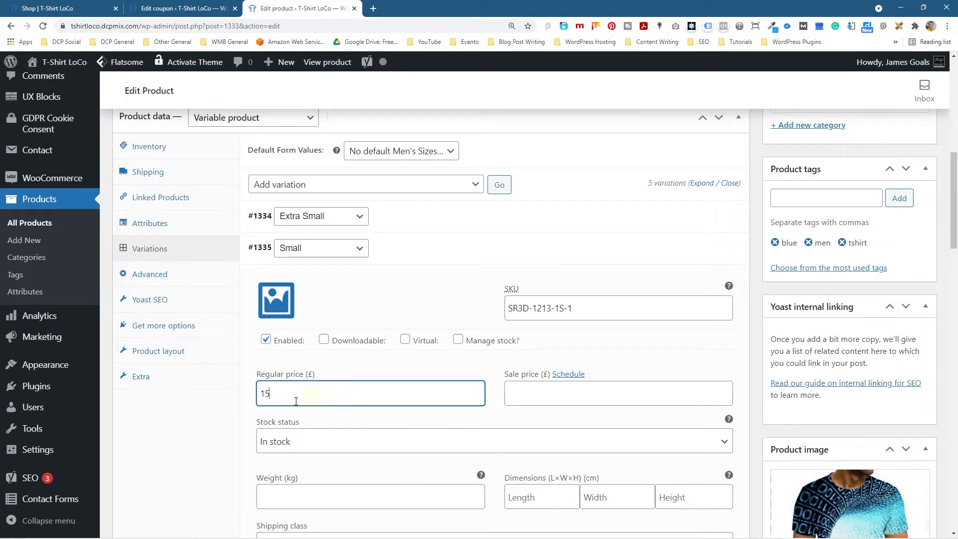
left_click(547, 399)
type("10")
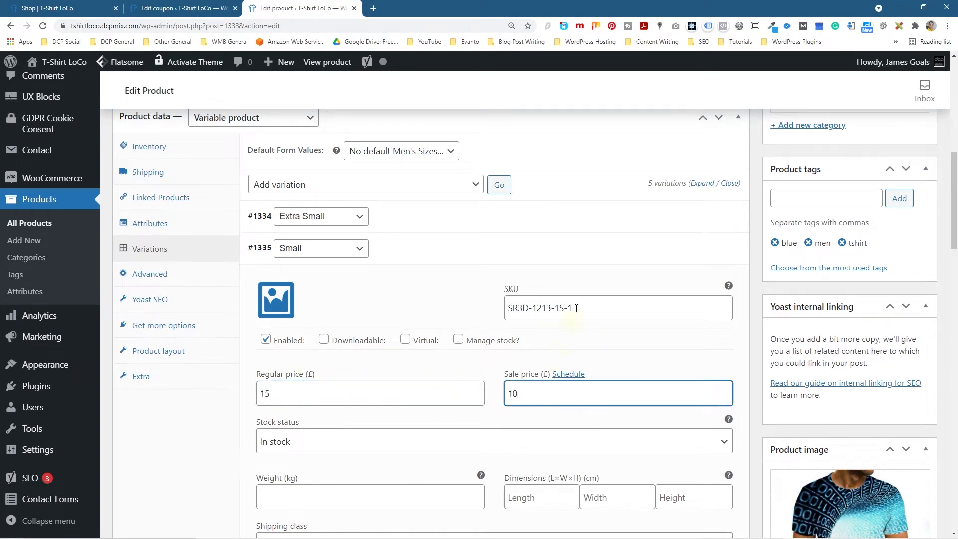
left_click(516, 242)
- Set the Medium variation's sale price to 10
left_click(551, 291)
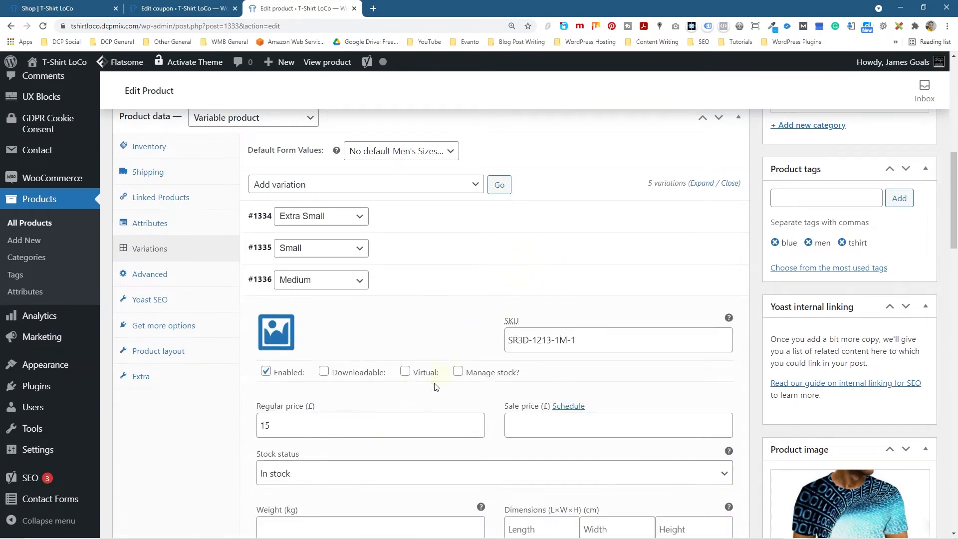
left_click(528, 418)
type("10")
left_click(538, 294)
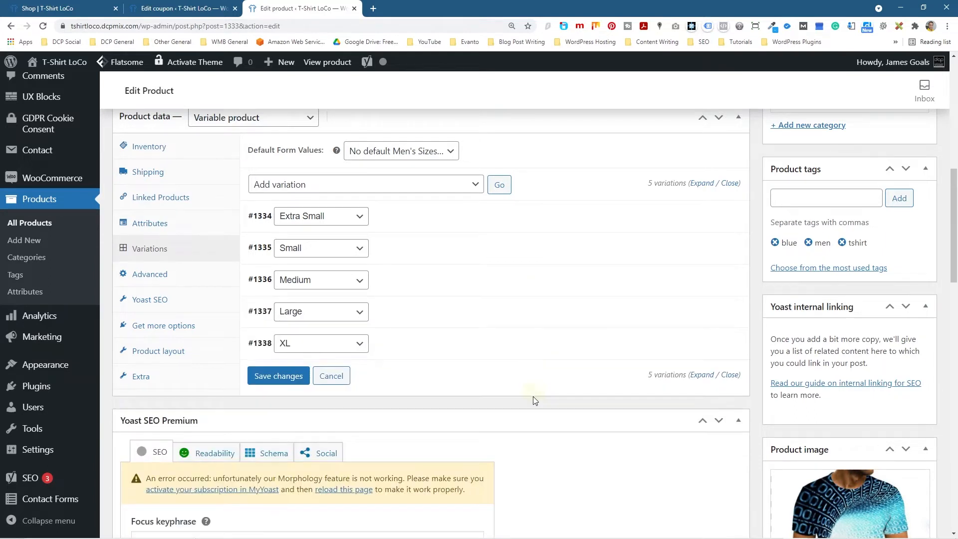
- Set the Large variation's sale price to 10
left_click(522, 322)
left_click(525, 454)
type("10")
left_click(526, 316)
- Set the XL variation's sale price to 10 and review the sale price entered for the Small variation
left_click(602, 349)
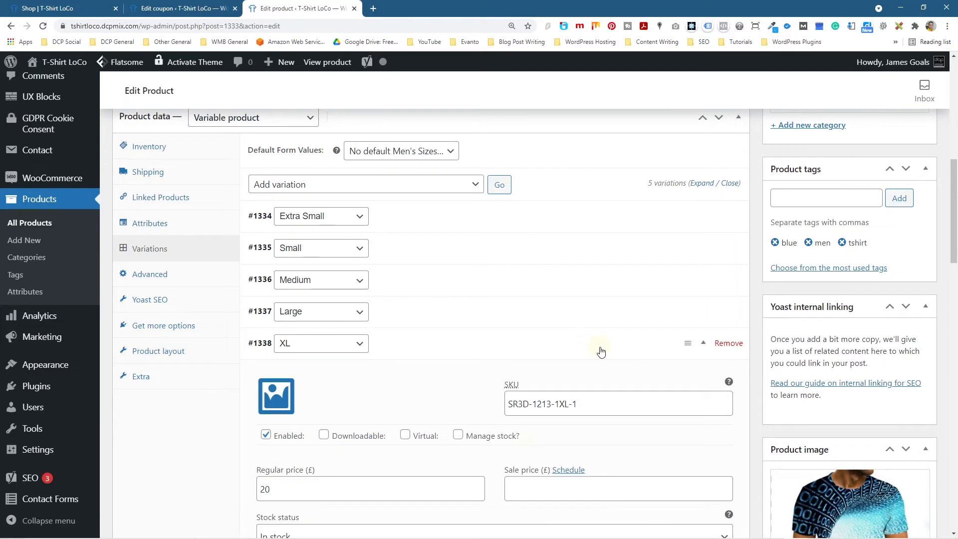
left_click(526, 483)
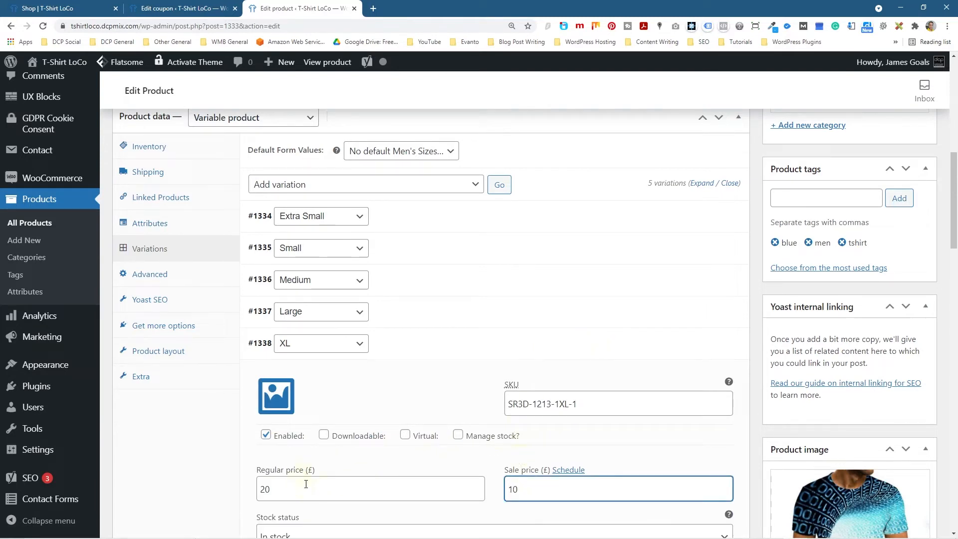
left_click(481, 259)
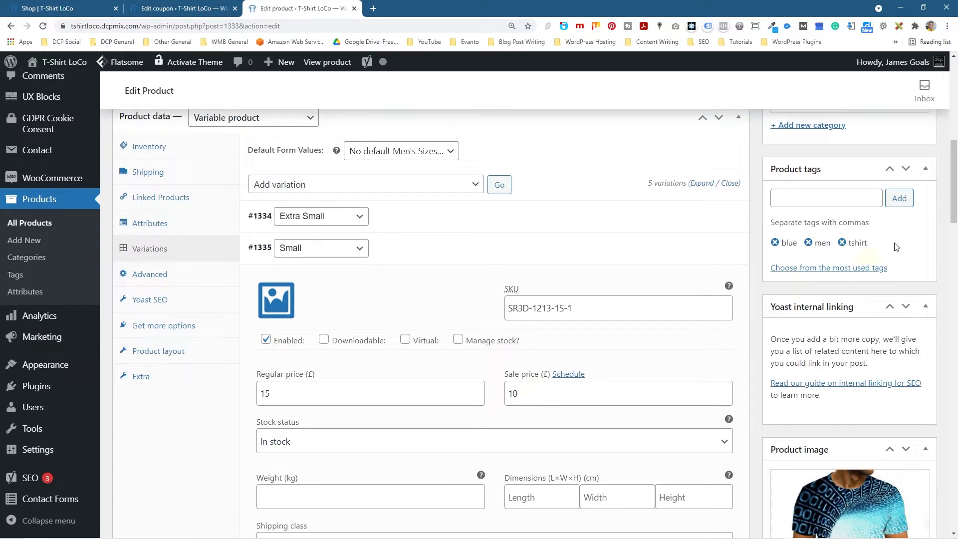
scroll(803, 295, "up", 8)
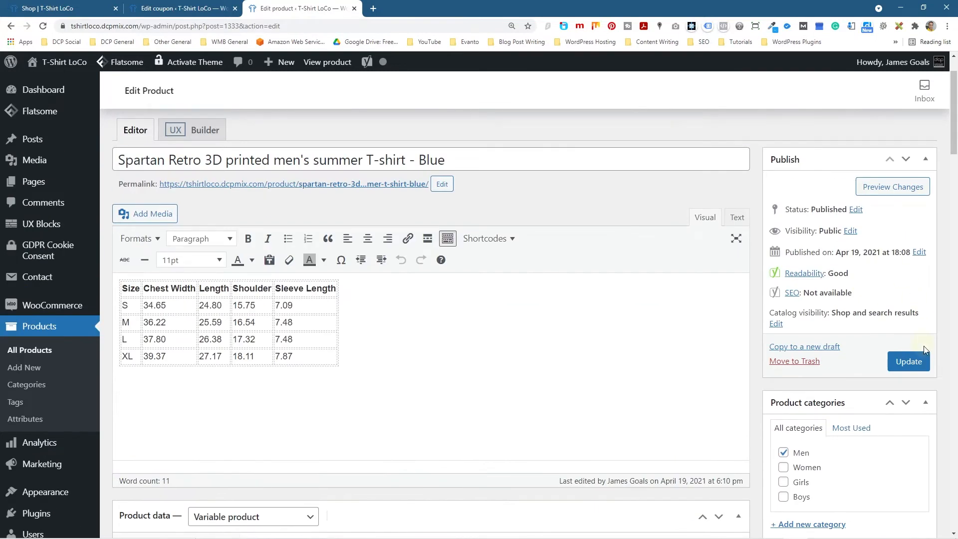
- Save the blue Spartan T-shirt's product changes and search the storefront for "Spartan"
left_click(908, 363)
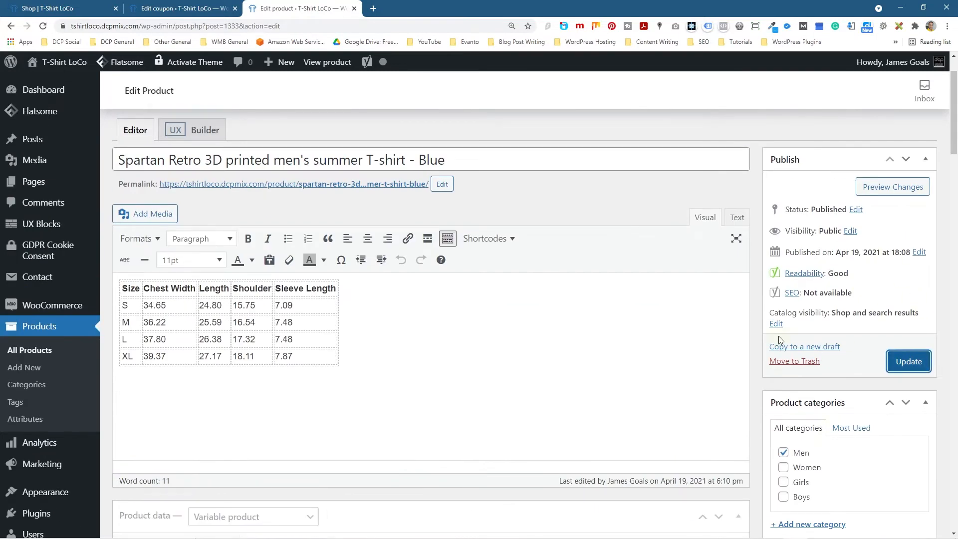
double_click(153, 160)
key("ctrl+c")
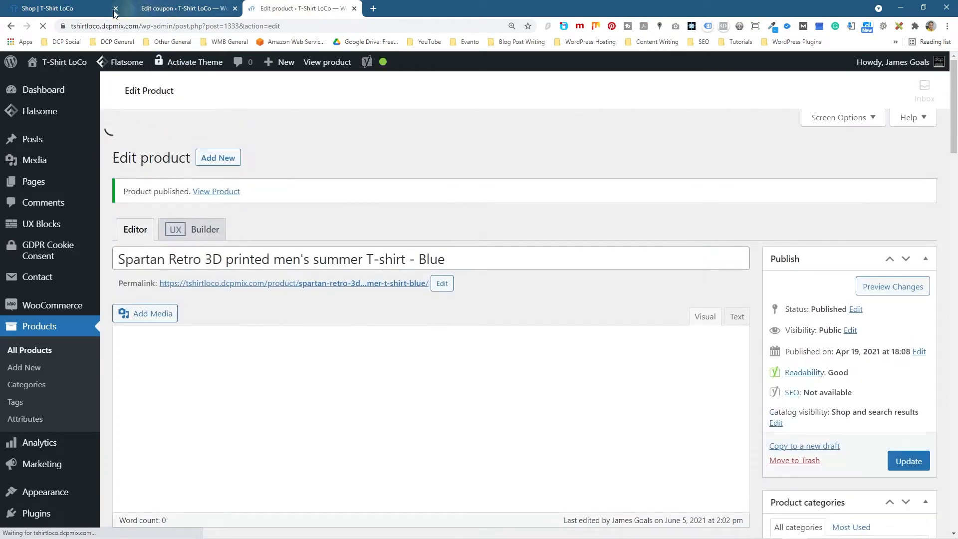
left_click(47, 8)
left_click(424, 94)
key("ctrl+v")
key("Return")
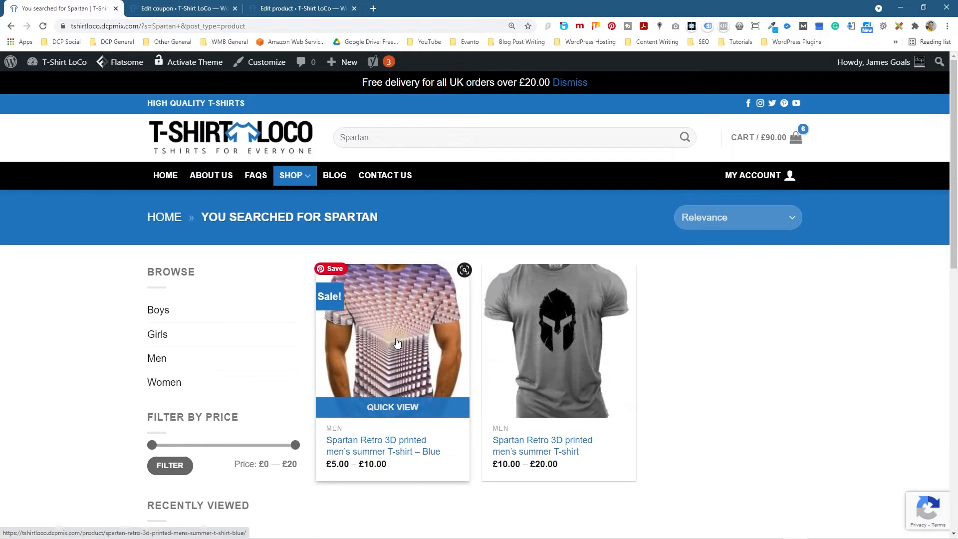
- Open the blue Spartan T-shirt's store page and select the Extra Small size to check its sale price
left_click(371, 344)
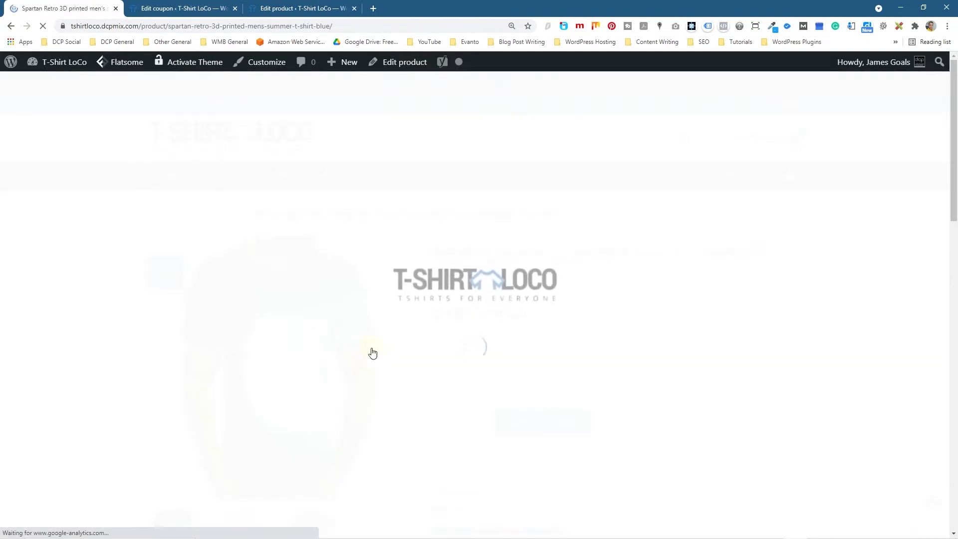
left_click(598, 378)
left_click(602, 405)
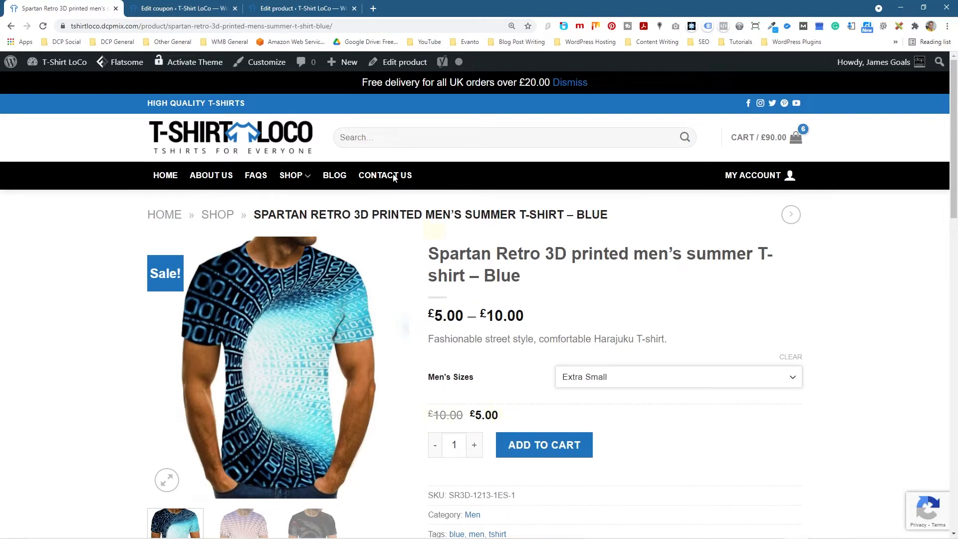
- Close the product editor, exclude sale items in the loco10 coupon's usage restrictions and update the coupon
left_click(208, 14)
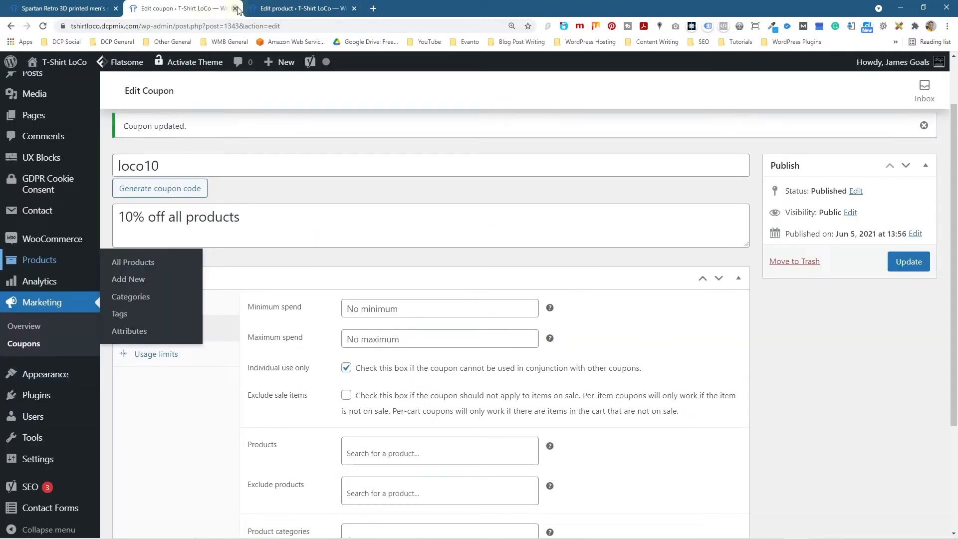
left_click(348, 12)
left_click(354, 9)
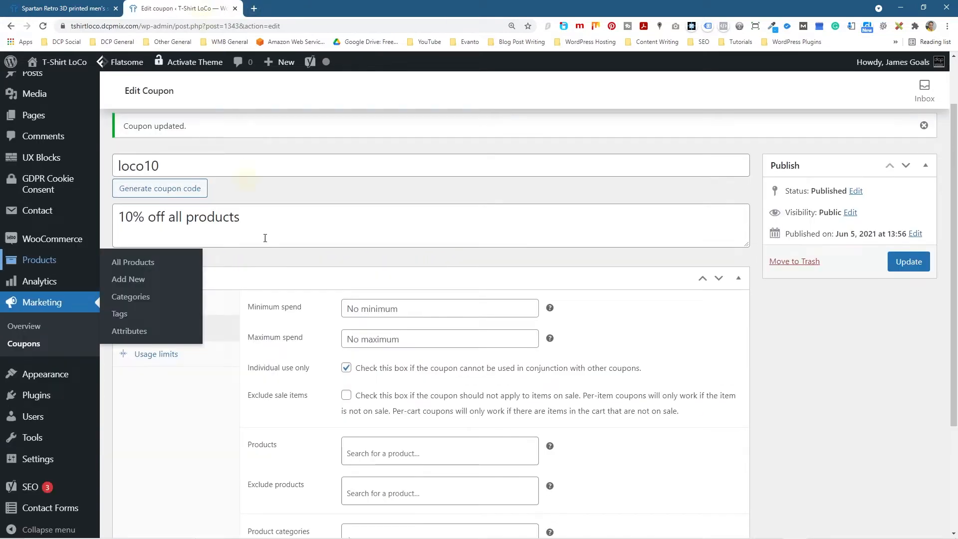
left_click(354, 396)
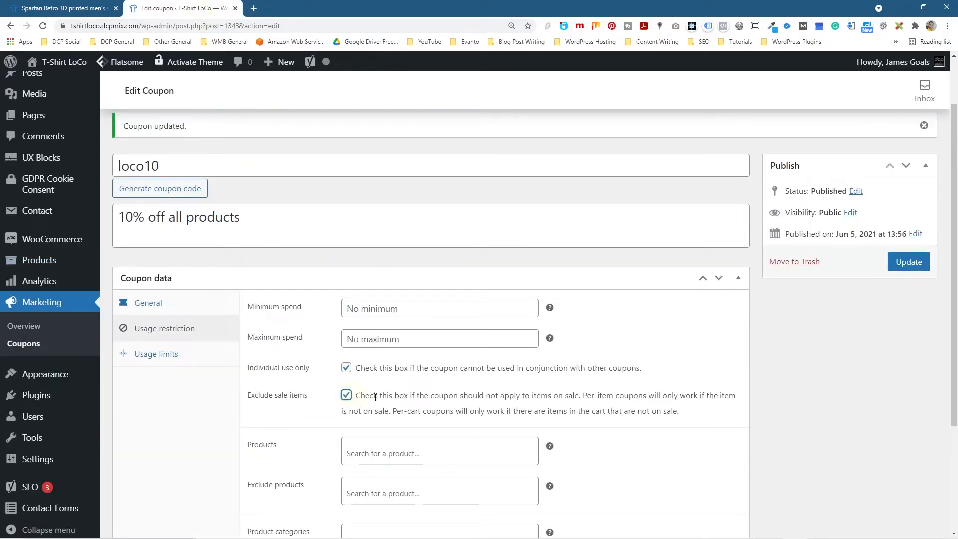
left_click(908, 262)
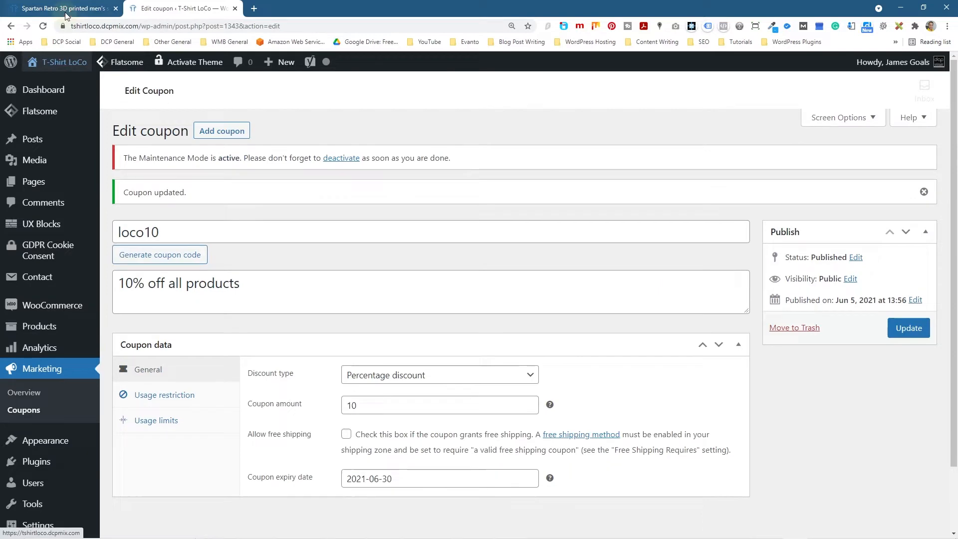
- Add the blue Spartan T-shirt in size Medium to the store cart
left_click(65, 10)
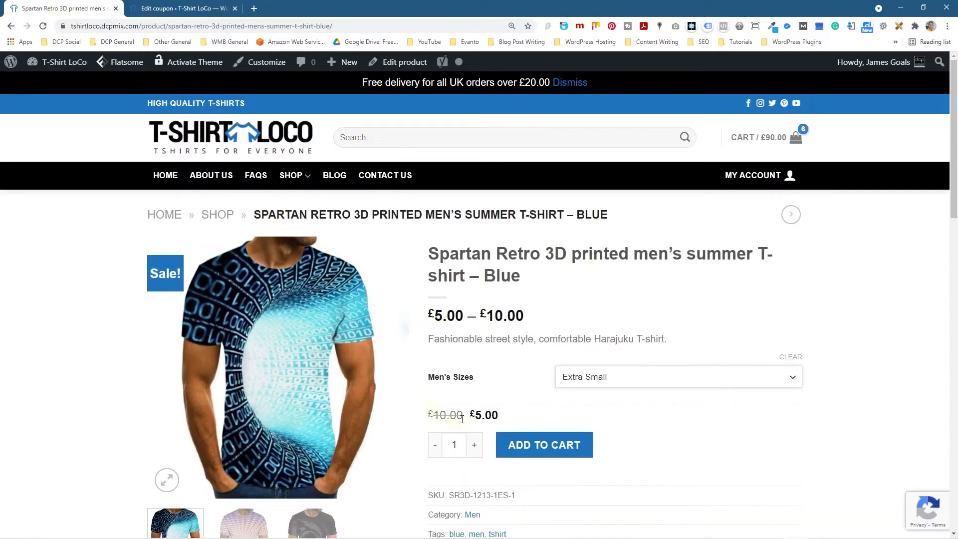
left_click(574, 379)
left_click(579, 424)
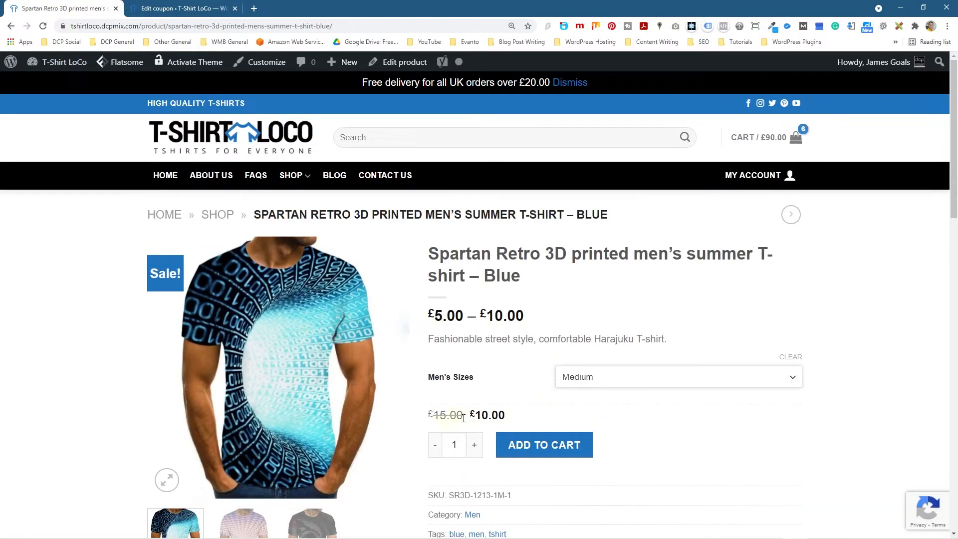
left_click(560, 452)
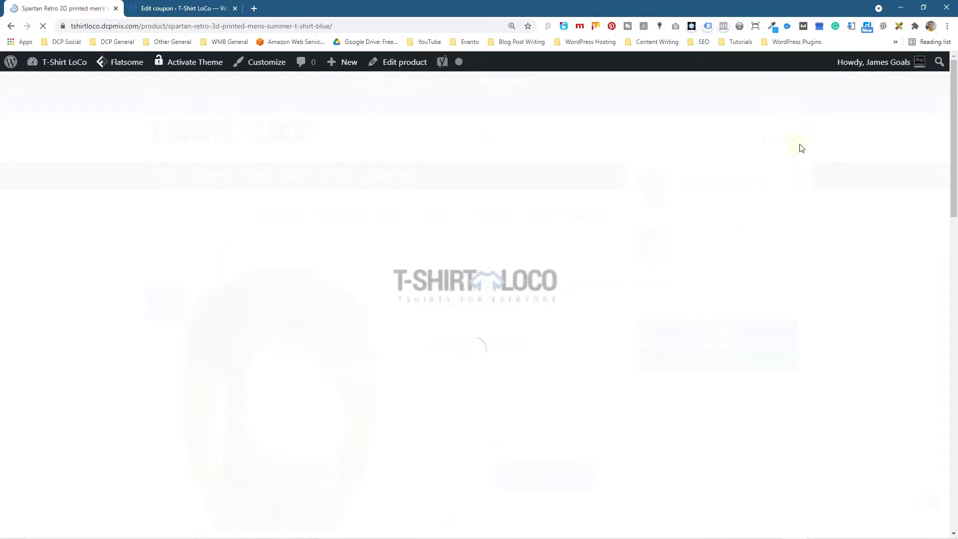
- Open the cart, remove the grey Spartan T-shirt in size Small and read the coupon notice
left_click(797, 140)
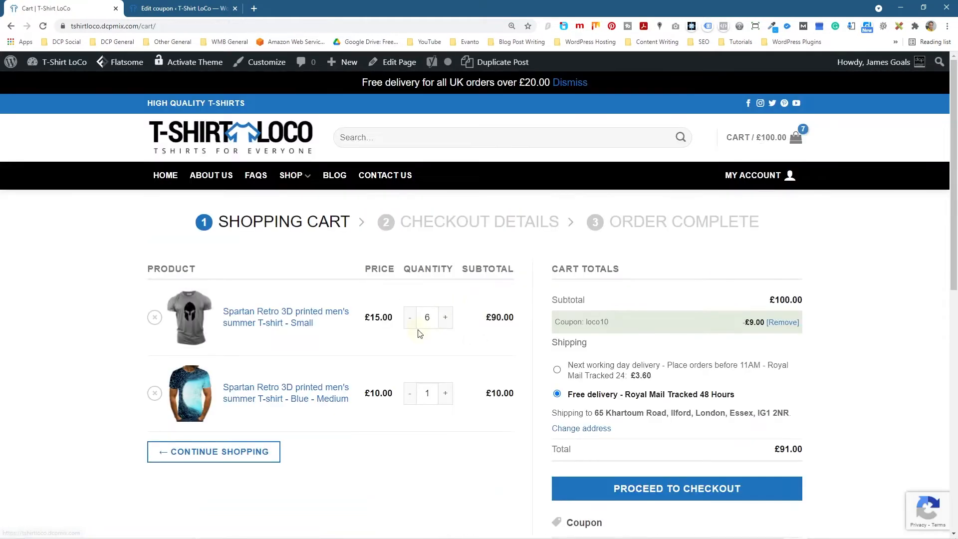
left_click(155, 317)
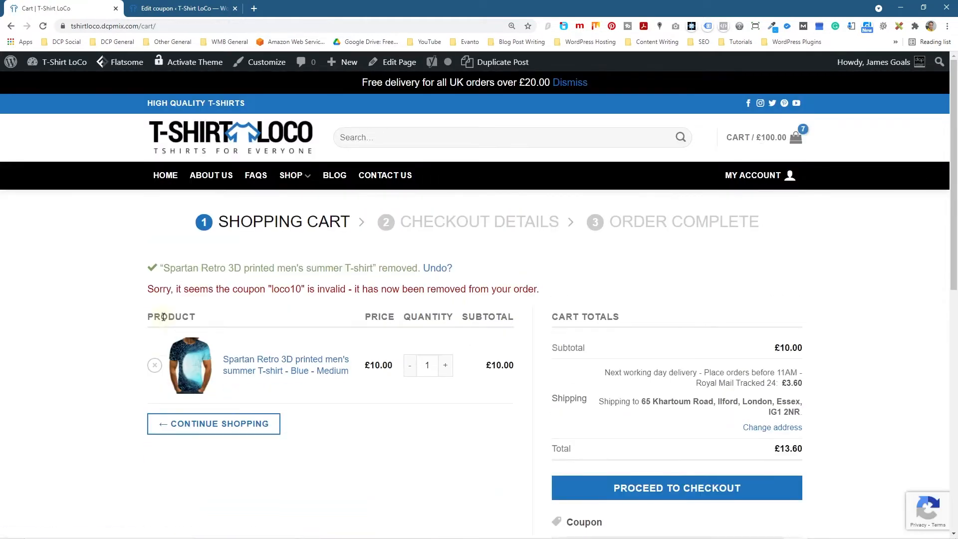
left_click_drag(165, 147, 551, 147)
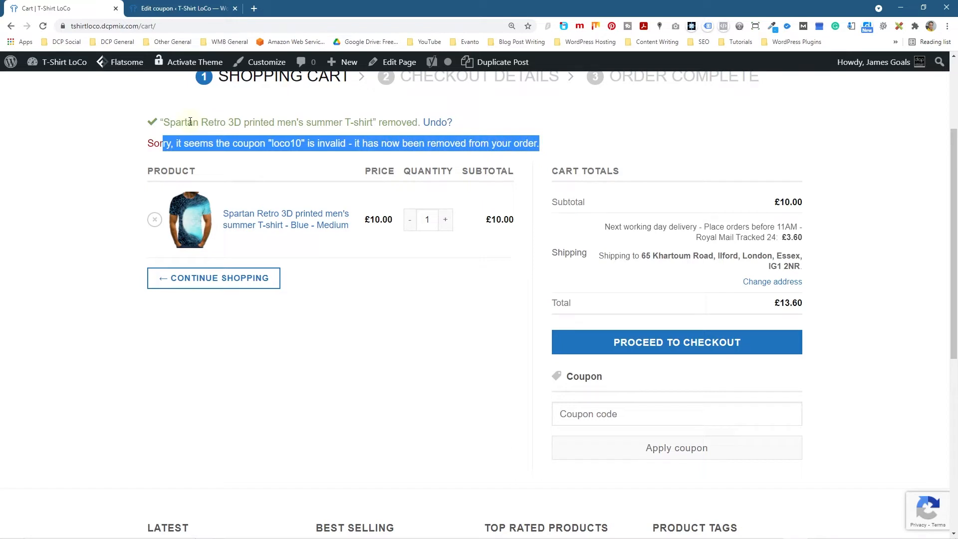
left_click(389, 320)
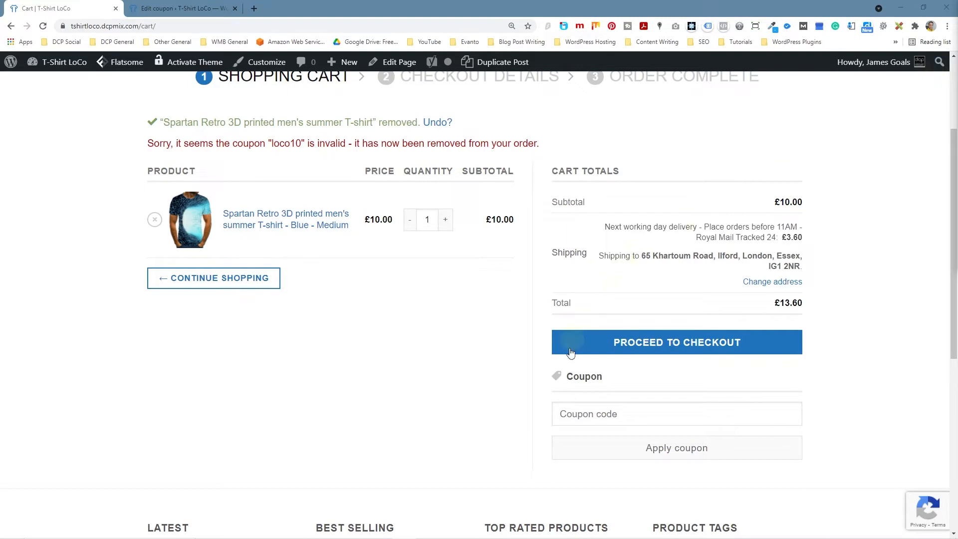
- Try to apply the coupon code loco10 to the cart holding only the blue Spartan T-shirt
left_click(588, 419)
type("loco10")
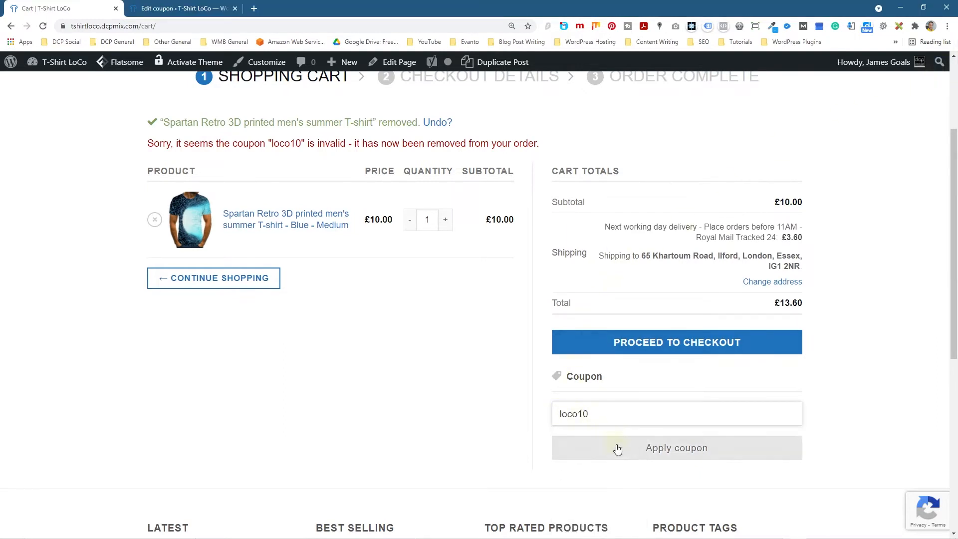
left_click(618, 449)
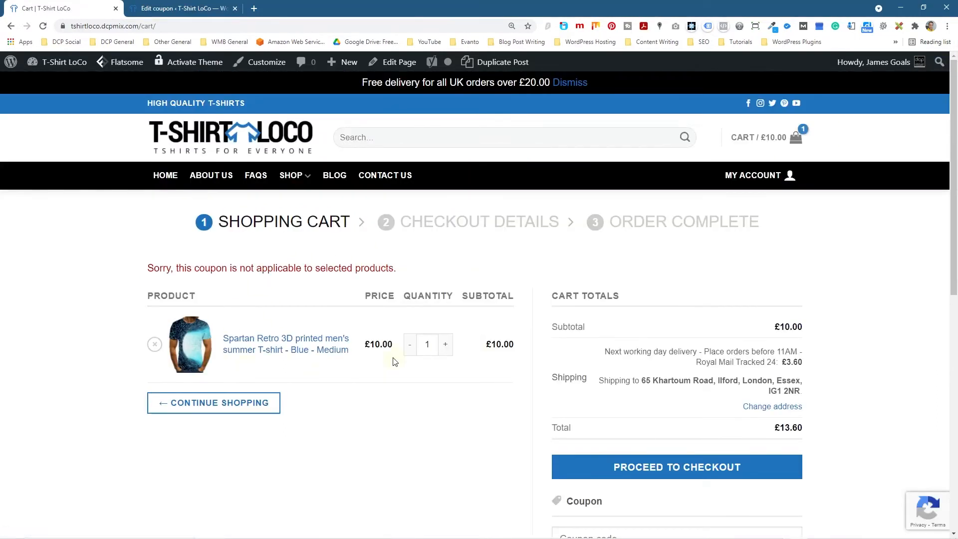
- Return to the loco10 coupon and examine its usage restrictions down to the product search field
left_click(184, 8)
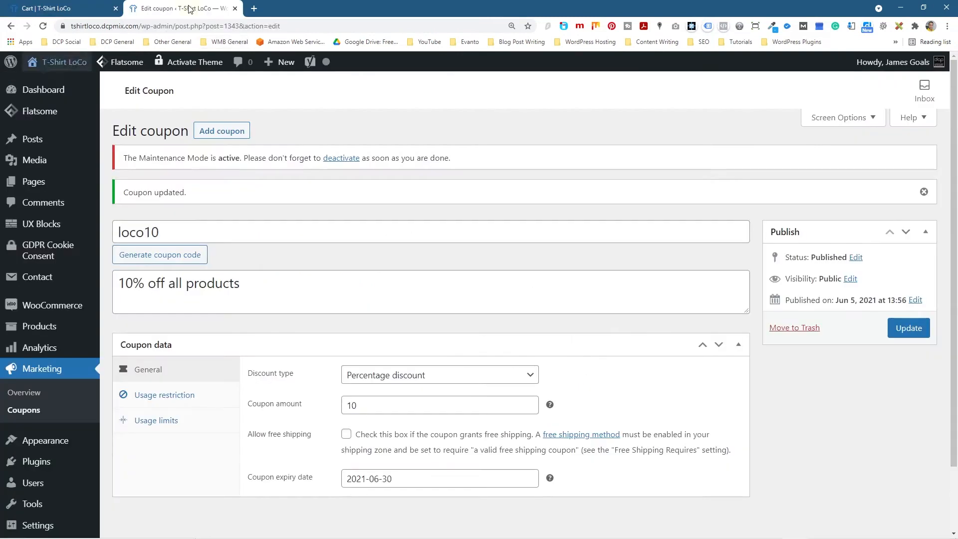
left_click(183, 406)
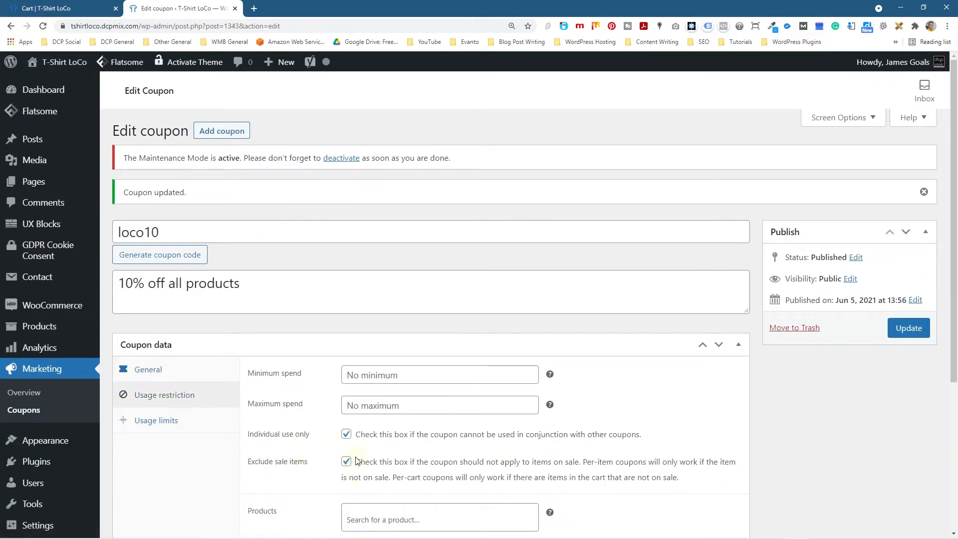
scroll(499, 434, "down", 3)
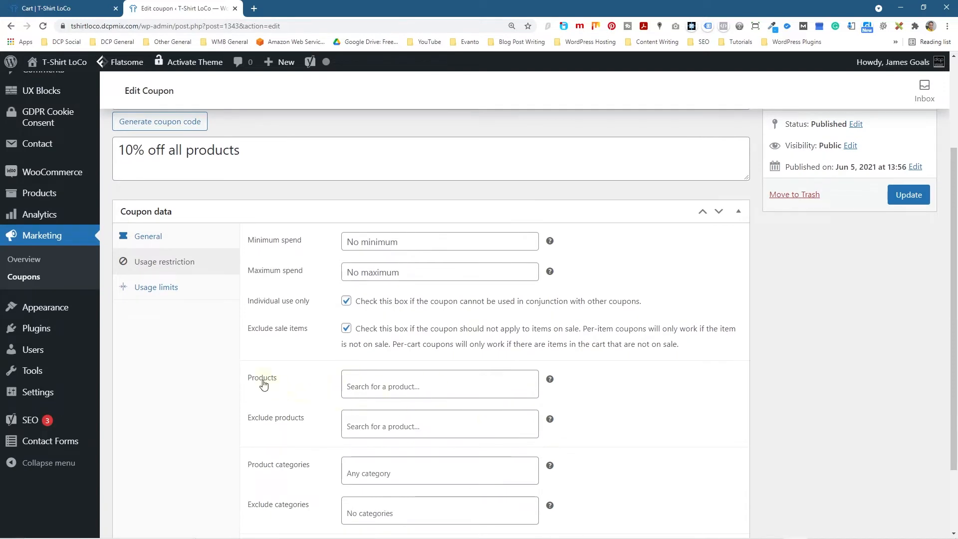
left_click(372, 383)
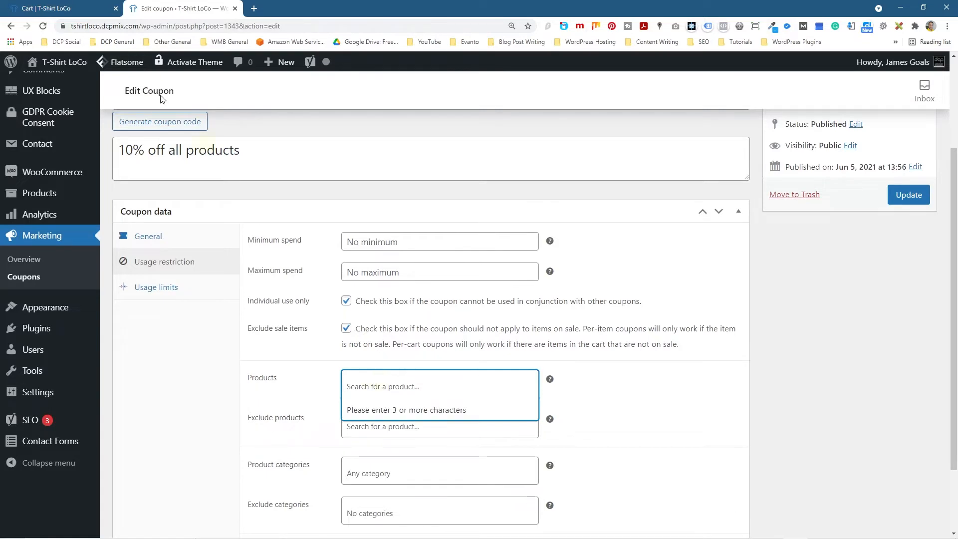
- Remove the blue Spartan T-shirt from the cart and open the 3D Baby kids unicorn t-shirt's store page
left_click(55, 9)
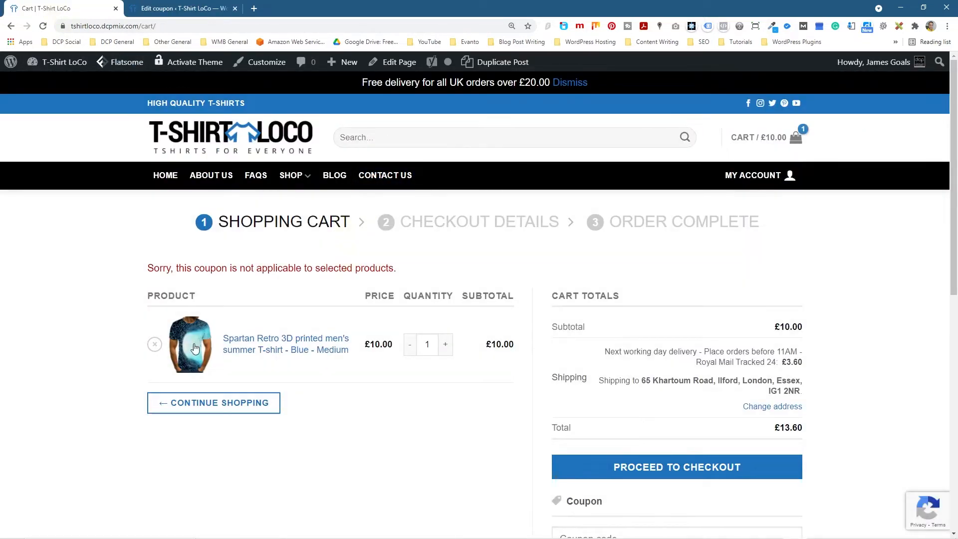
left_click(154, 344)
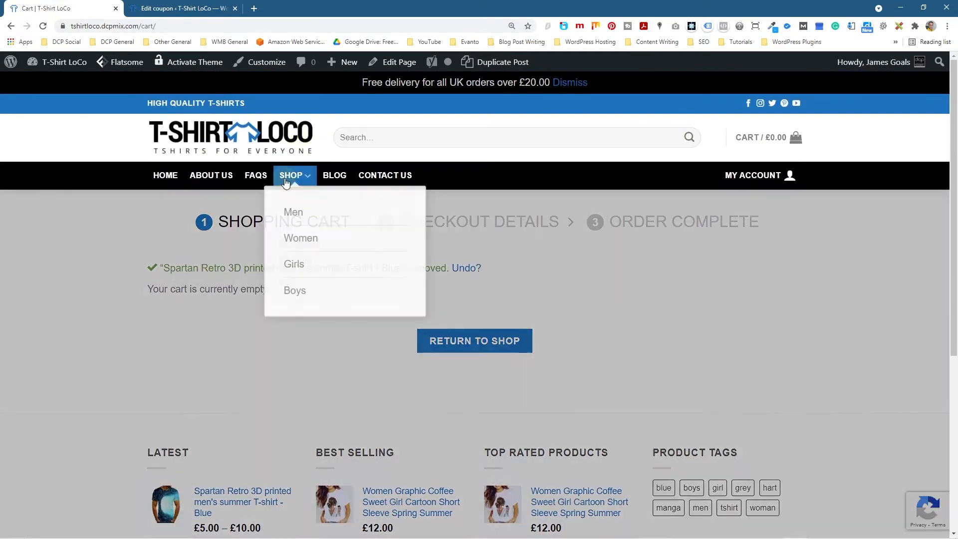
left_click(286, 182)
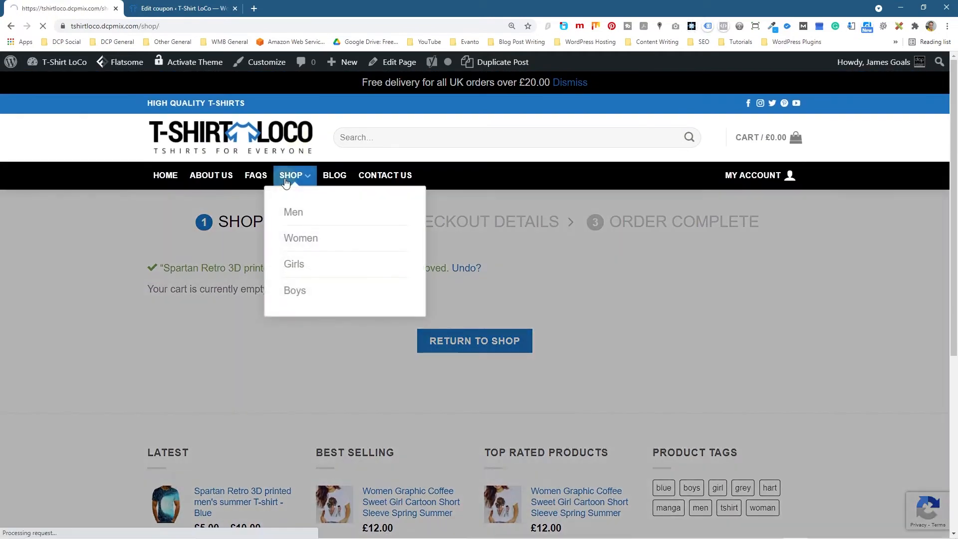
scroll(488, 246, "down", 4)
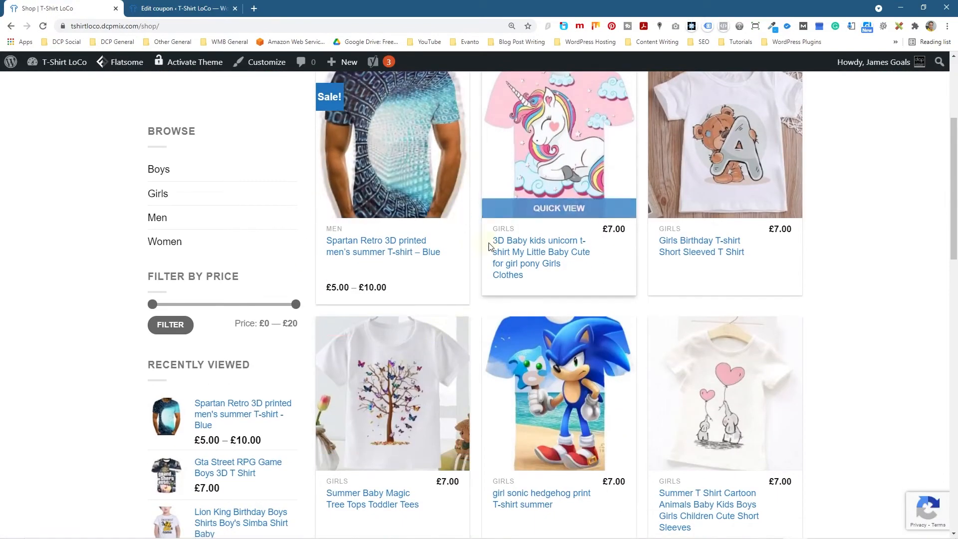
left_click(490, 245)
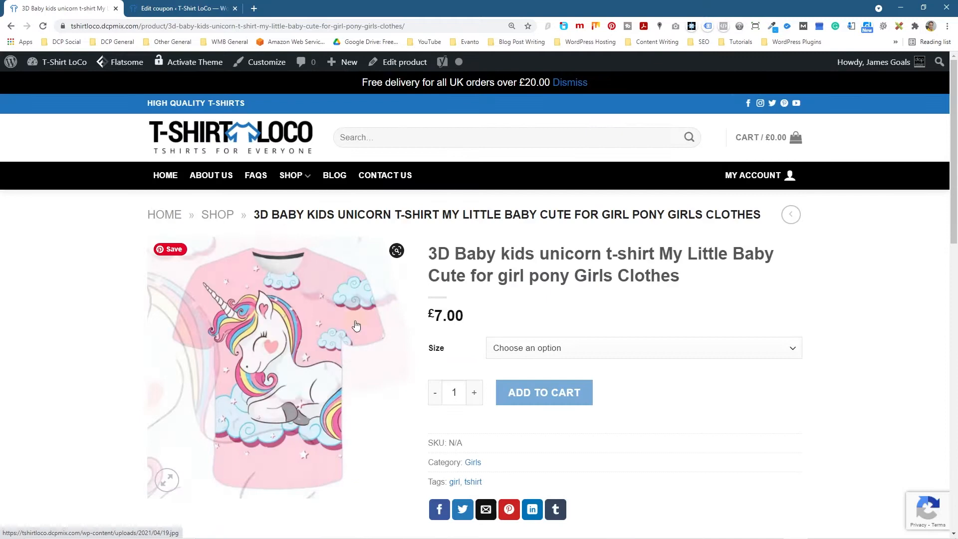
- Restrict the loco10 coupon to the parent product 3D Baby kids unicorn t-shirt (#988), searched by "3D Baby kids", and update the coupon
left_click_drag(514, 252, 427, 253)
key("ctrl+c")
left_click(210, 8)
key("ctrl+v")
double_click(414, 387)
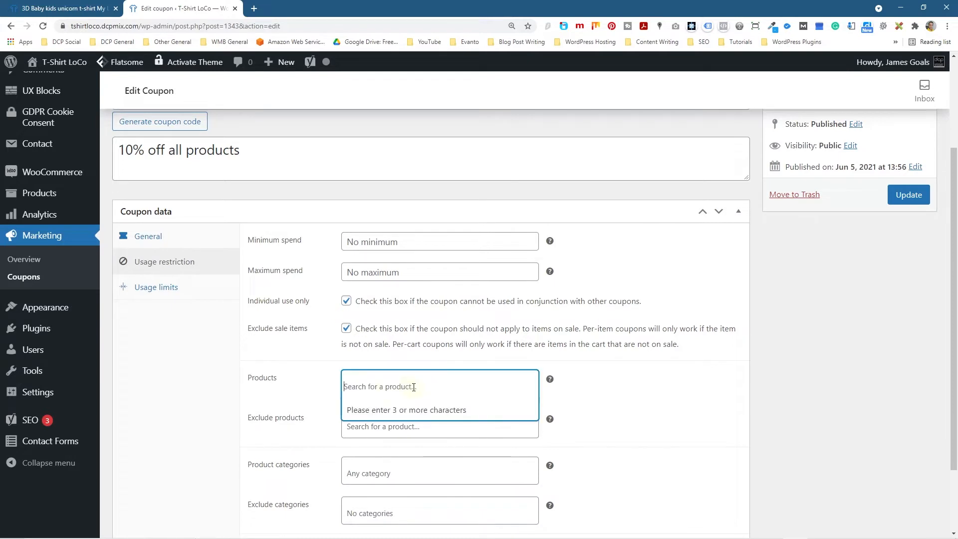
key("ctrl+v")
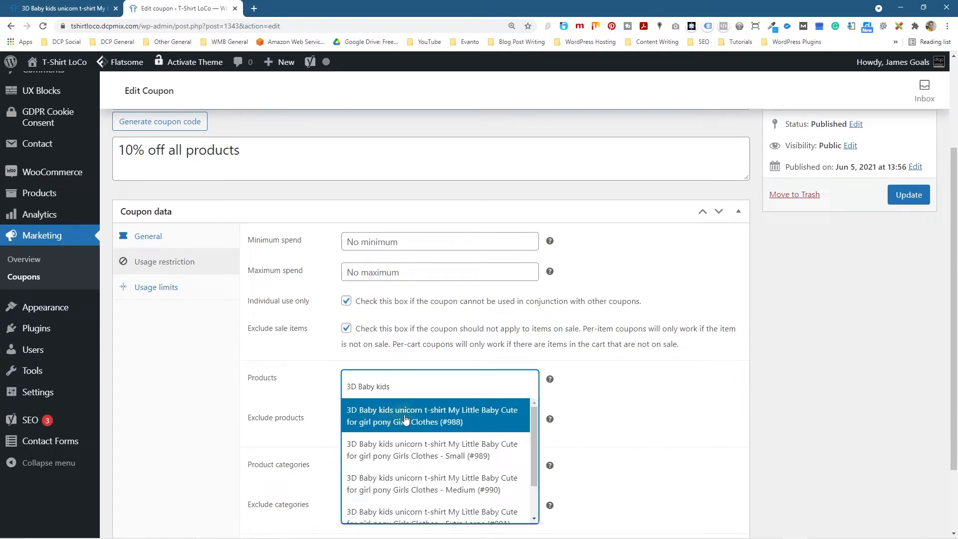
left_click(432, 421)
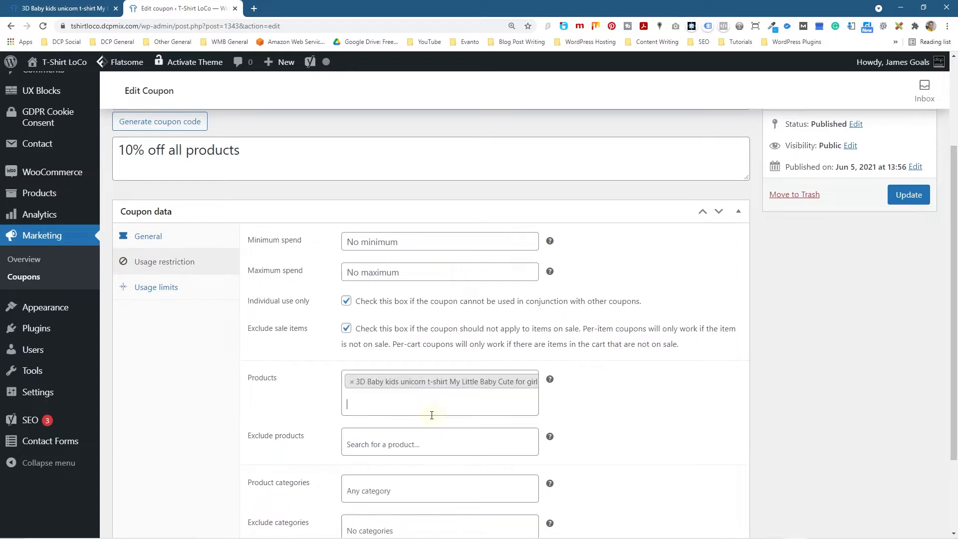
left_click(907, 195)
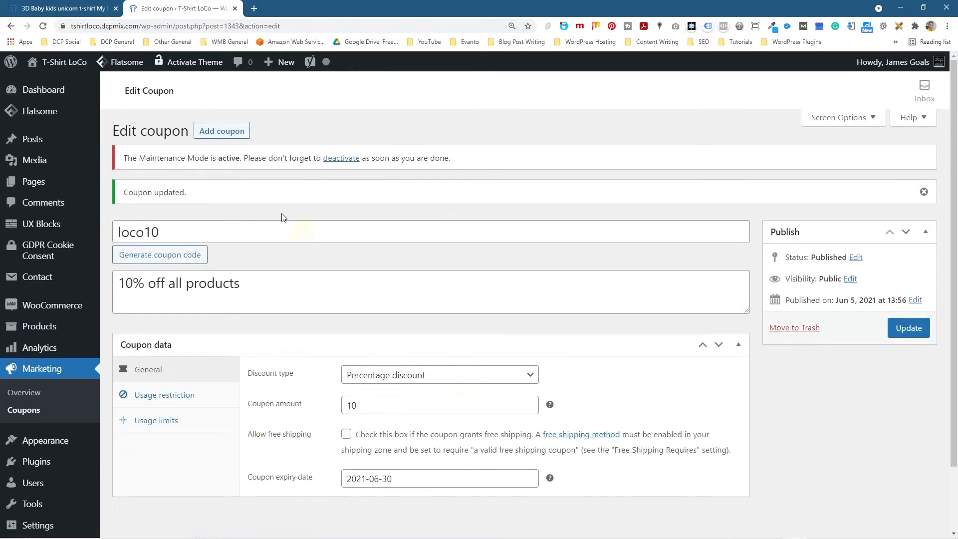
- Add the unicorn t-shirt in size Medium to the cart and remove it again
left_click(92, 8)
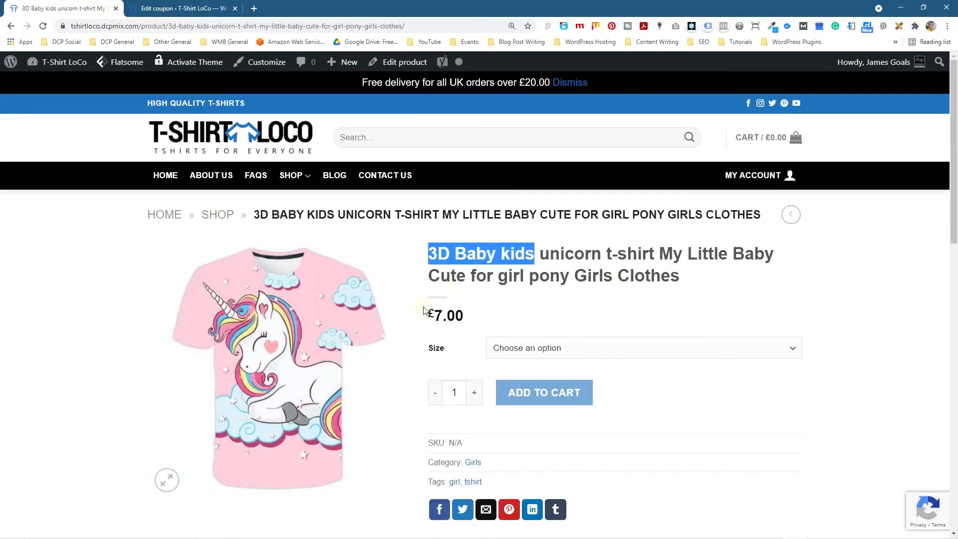
left_click(541, 351)
left_click(541, 385)
left_click(540, 402)
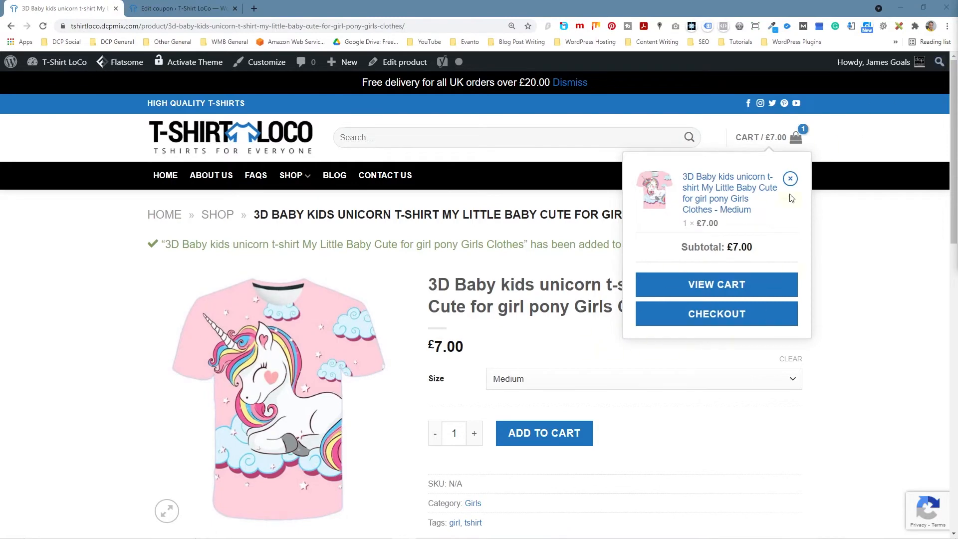
left_click(790, 179)
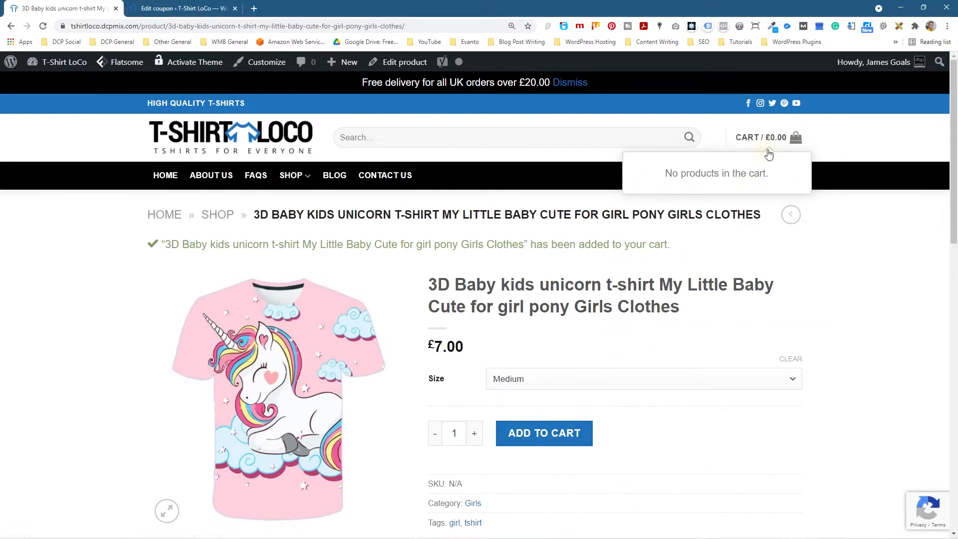
- Add the unicorn t-shirt in size Large to the cart and open the cart page
left_click(540, 384)
left_click(542, 427)
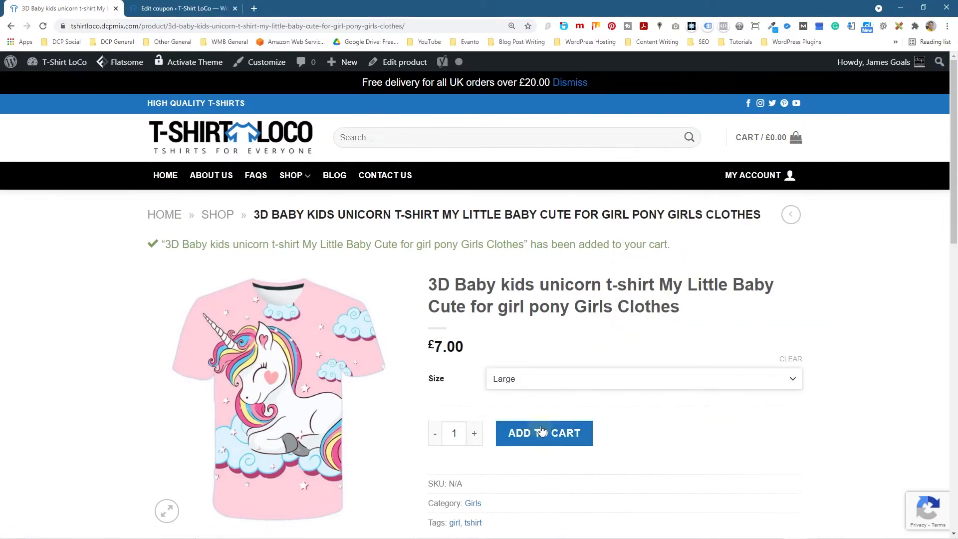
left_click(550, 433)
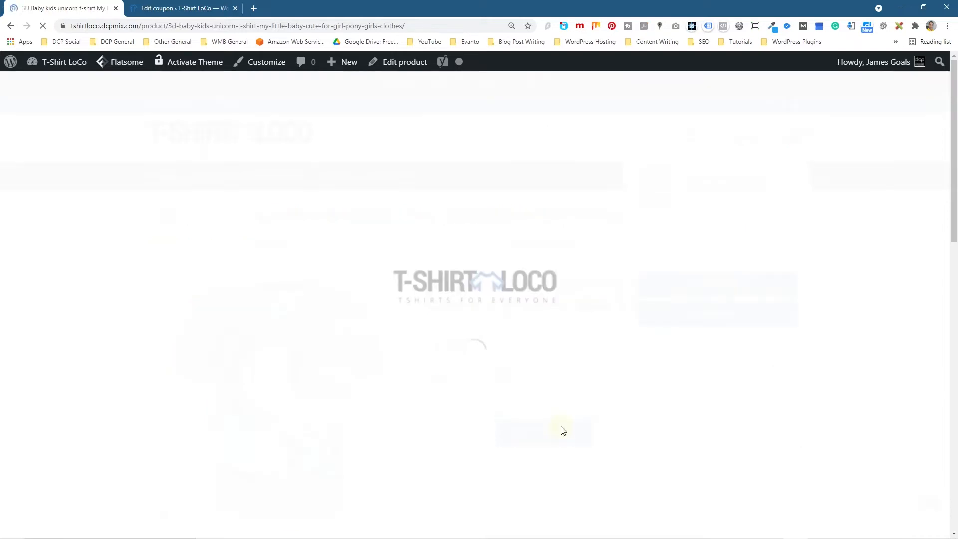
left_click(708, 289)
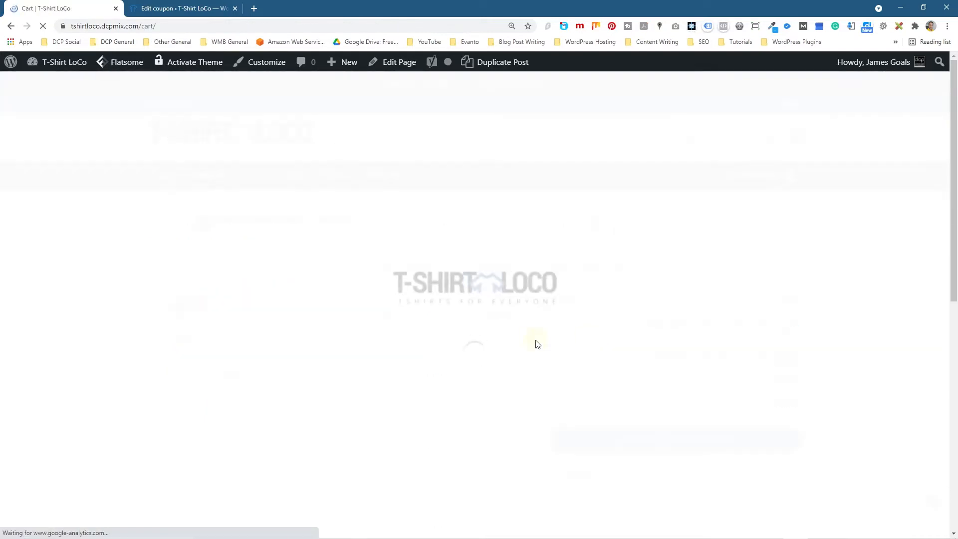
- Apply the coupon code loco10 to the cart holding the Large unicorn t-shirt
scroll(526, 359, "down", 3)
left_click(590, 388)
left_click(595, 404)
left_click(675, 414)
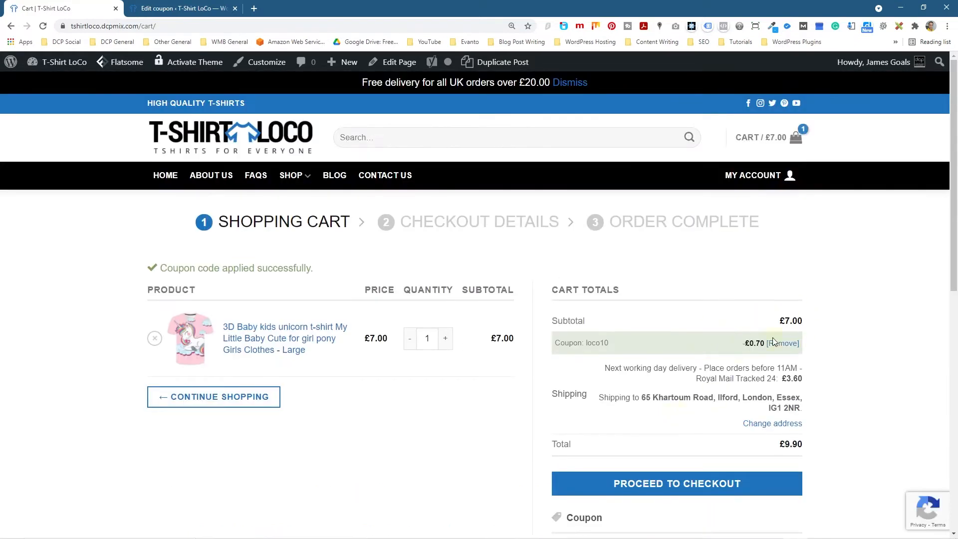
- Remove the unicorn t-shirt from the cart and open the full shop listing
left_click(155, 338)
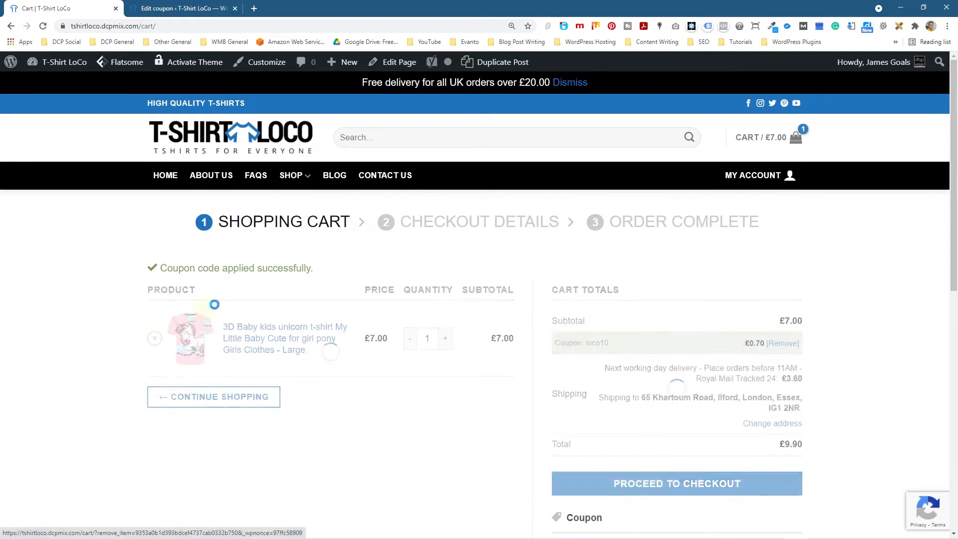
scroll(309, 199, "down", 2)
scroll(310, 198, "up", 2)
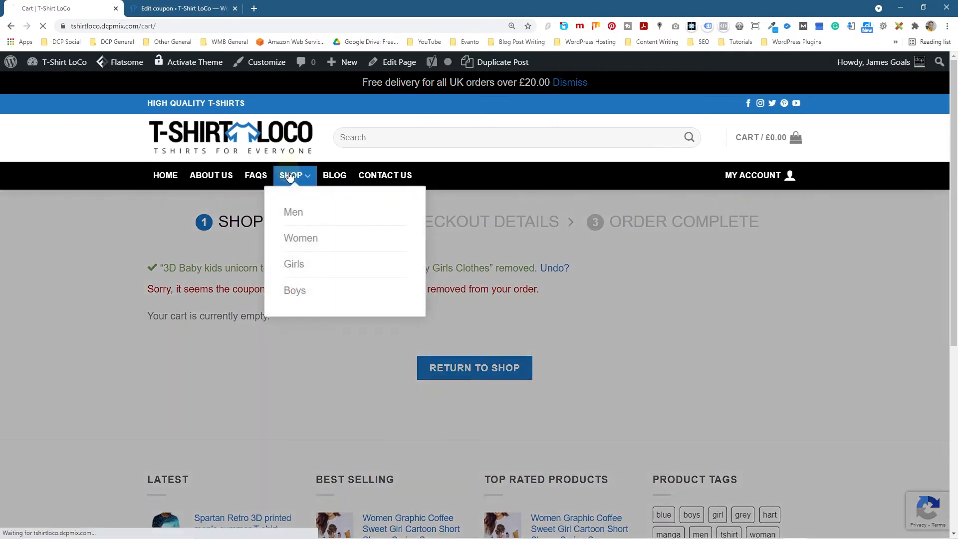
left_click(291, 176)
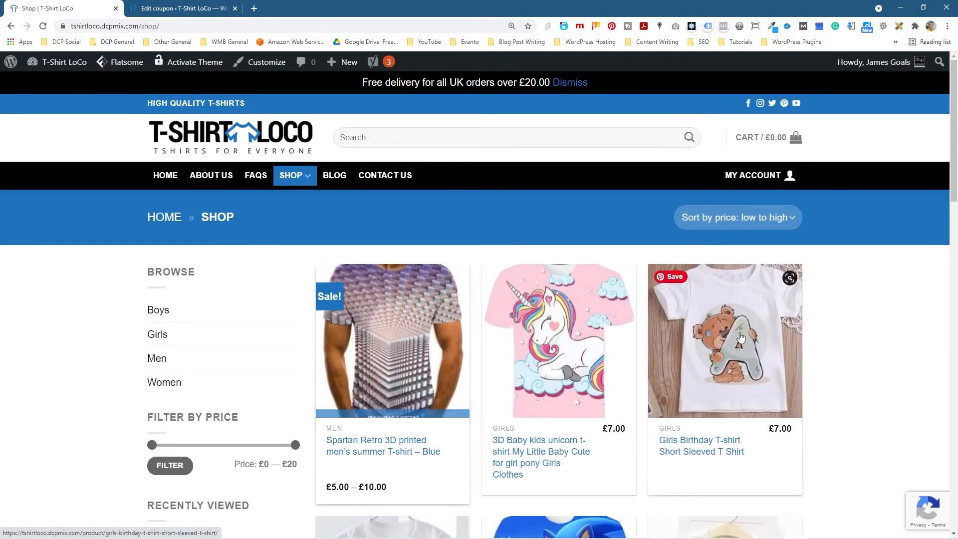
- Add the Girls Birthday T-shirt Short Sleeved T Shirt in size Large to the cart
left_click(734, 337)
left_click(567, 329)
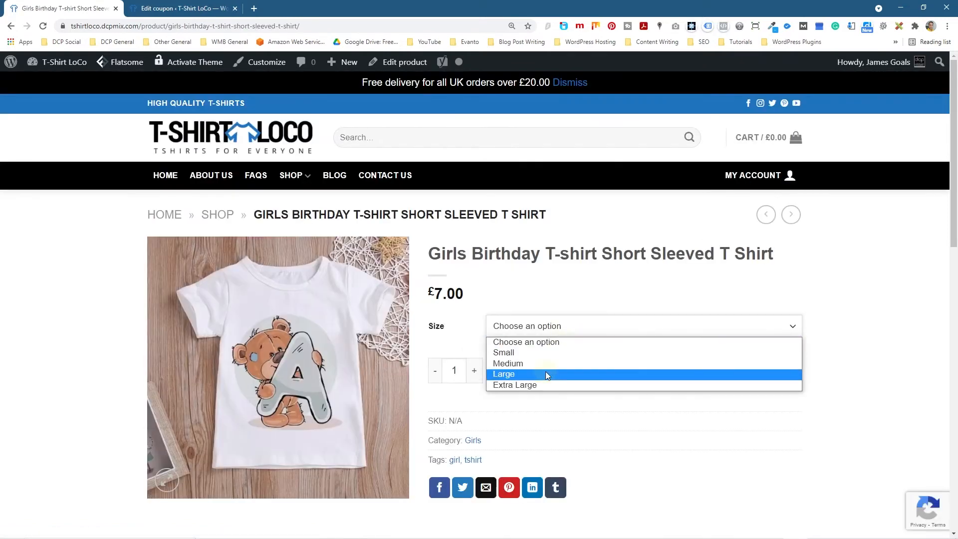
left_click(546, 373)
left_click(509, 381)
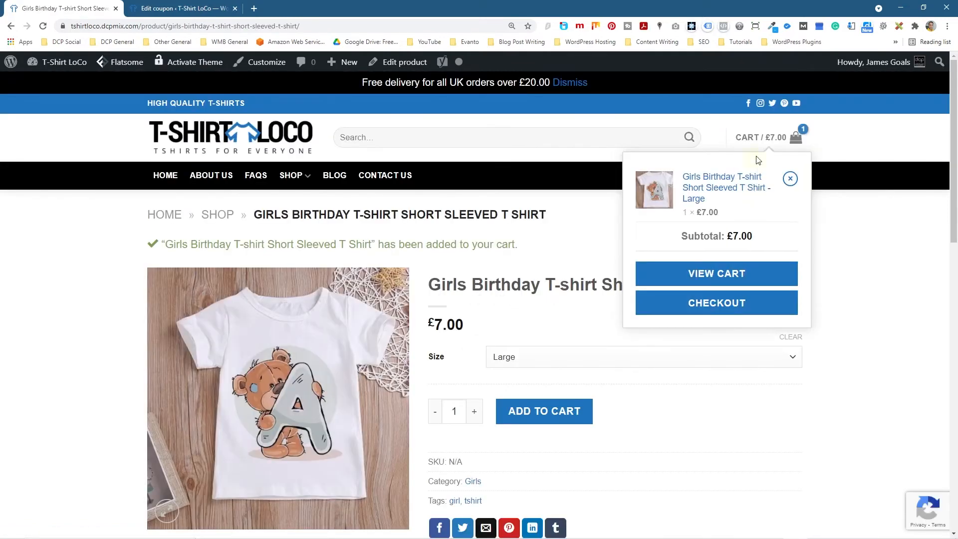
- Open the cart, try to apply the coupon code loco10 to the Girls Birthday T-shirt and read the response
left_click(768, 144)
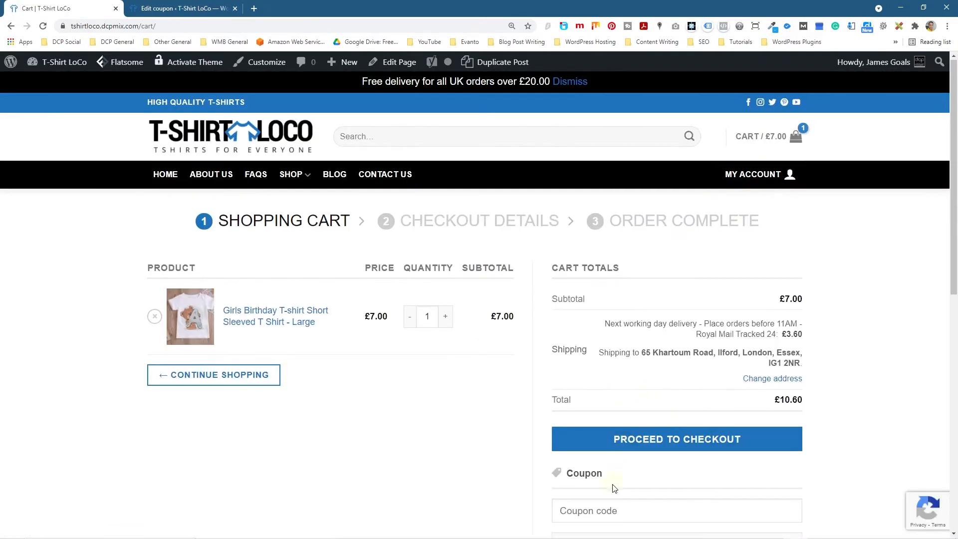
scroll(634, 399, "down", 3)
left_click(599, 389)
type("tees10")
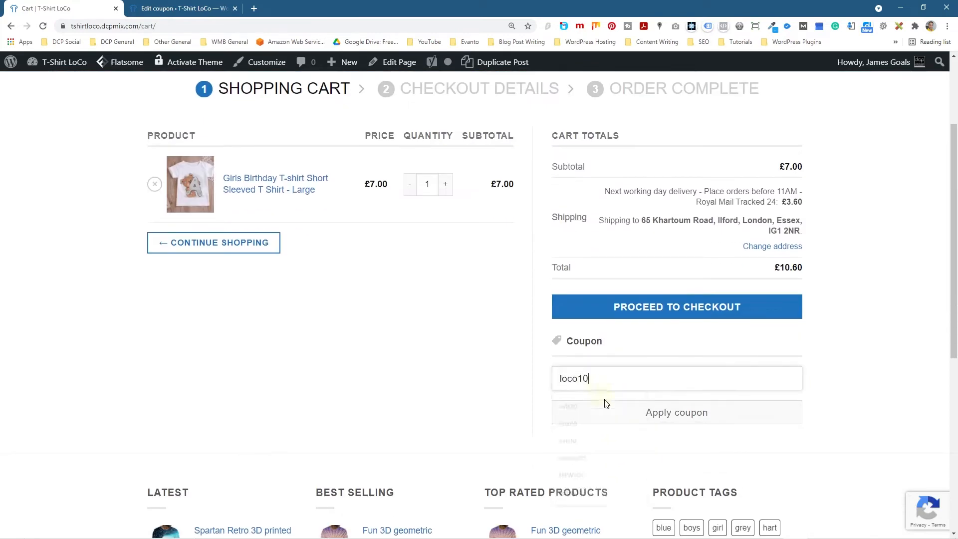
left_click(680, 413)
left_click_drag(214, 268, 389, 267)
left_click(246, 266)
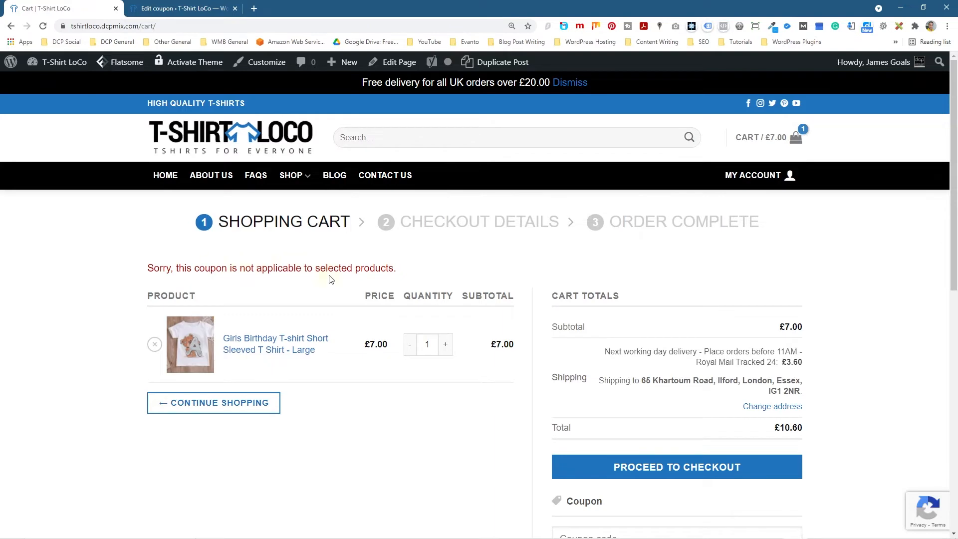
left_click_drag(329, 280, 400, 278)
left_click(400, 278)
- Return to the loco10 coupon and remove the 3D Baby kids unicorn t-shirt from its allowed products under usage restrictions
left_click(182, 9)
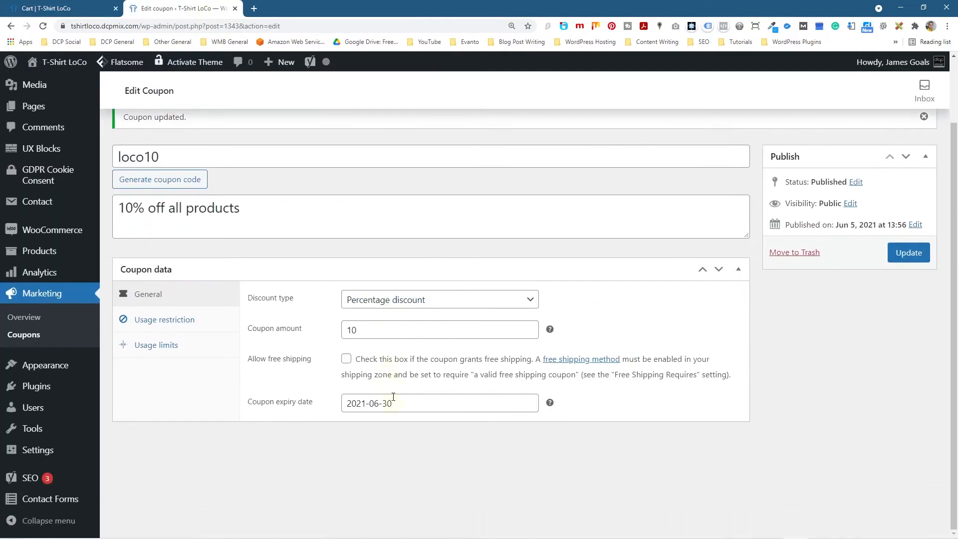
left_click(165, 320)
scroll(165, 323, "down", 3)
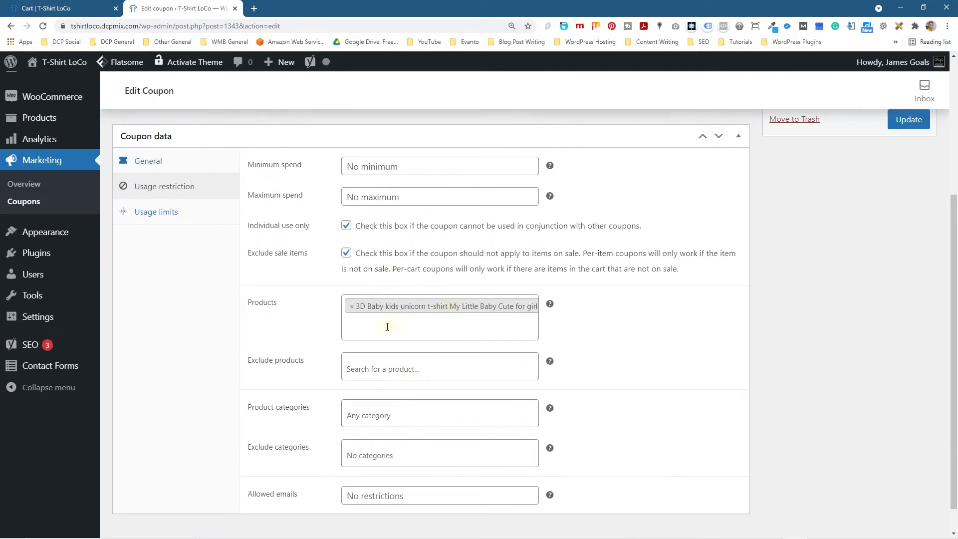
left_click(350, 308)
left_click(294, 325)
left_click(391, 354)
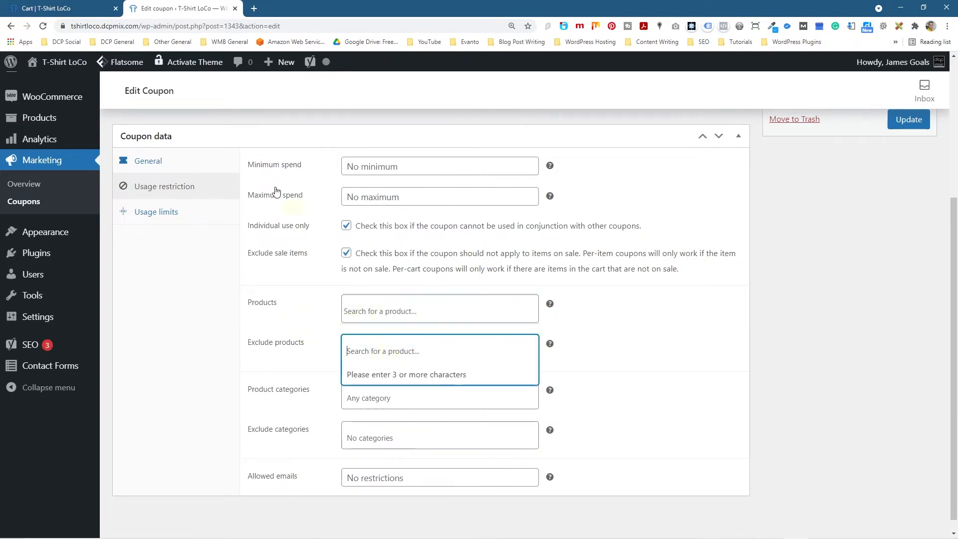
- Open the Summer Fashion Shirt Lips Leopard Graphic T Shirt from the store's Women category and copy its name up to "Graphic"
left_click(67, 10)
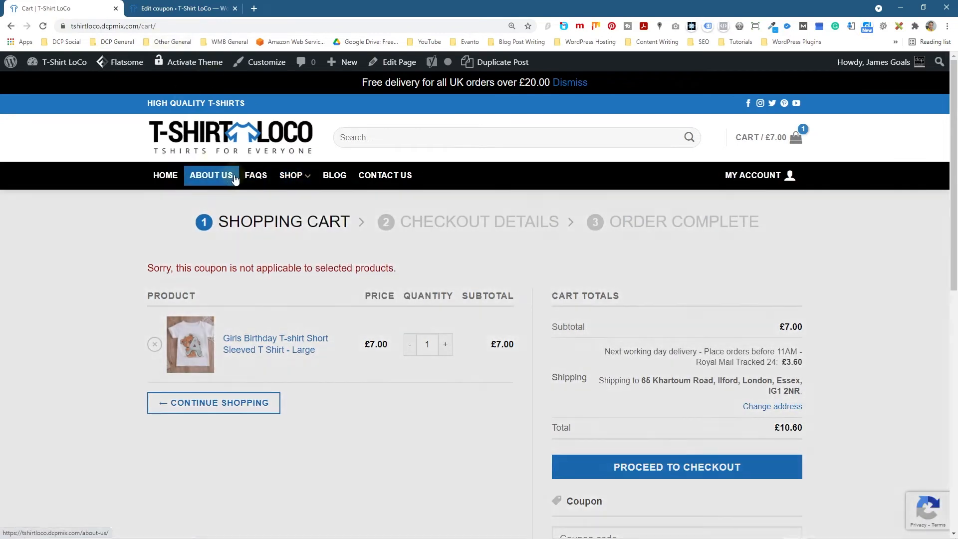
mouse_move(277, 181)
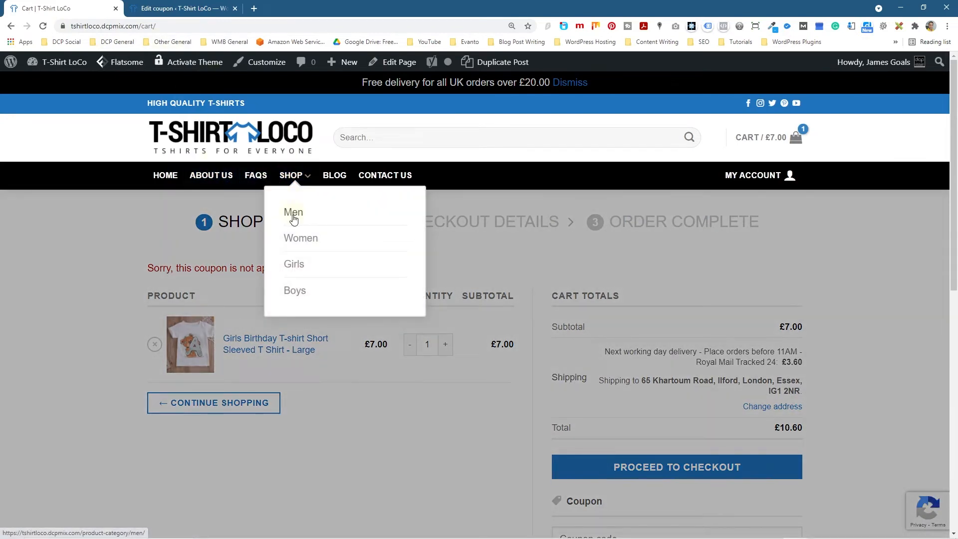
left_click(293, 240)
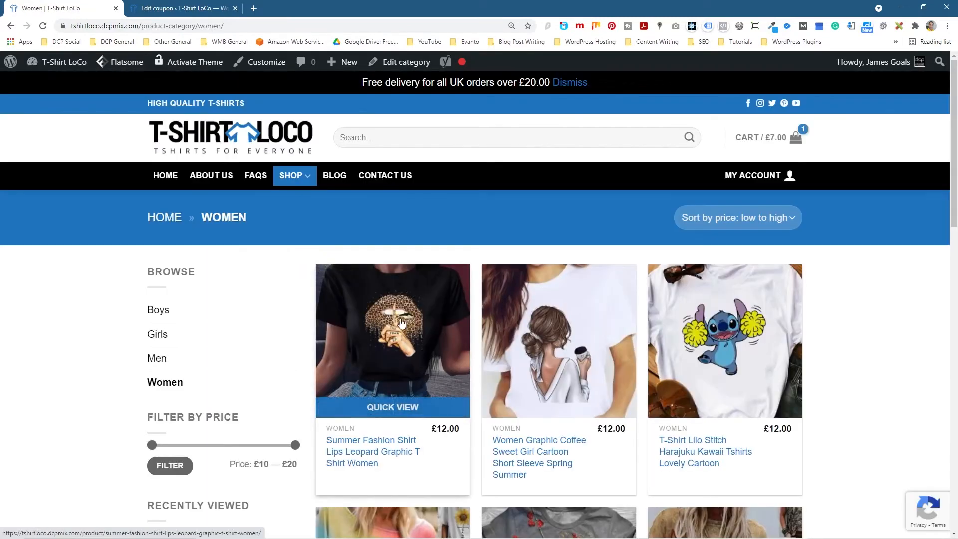
left_click(381, 344)
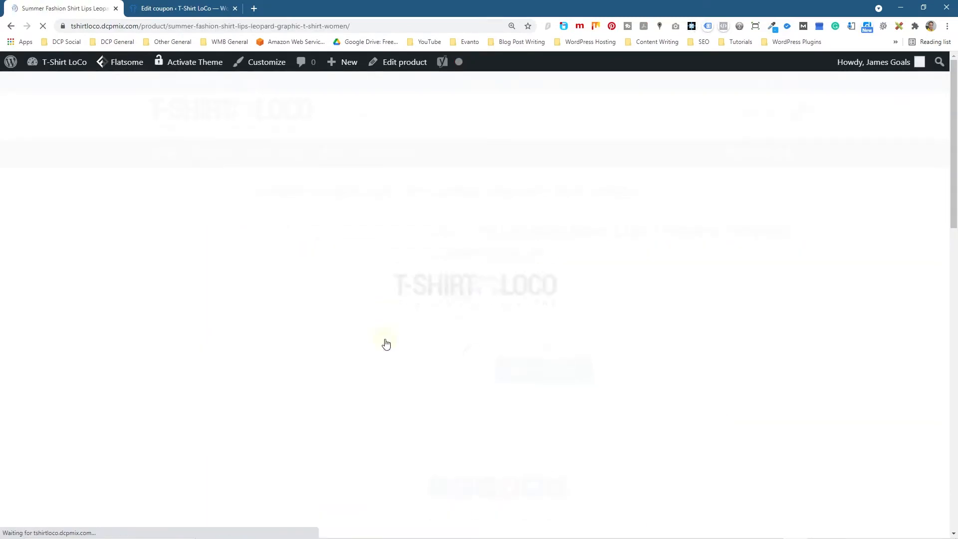
left_click_drag(432, 258, 788, 252)
- Exclude Summer Fashion Shirt Lips Leopard Graphic T Shirt Women (#927) from the loco10 coupon, searched by the copied name, and update it
left_click(187, 6)
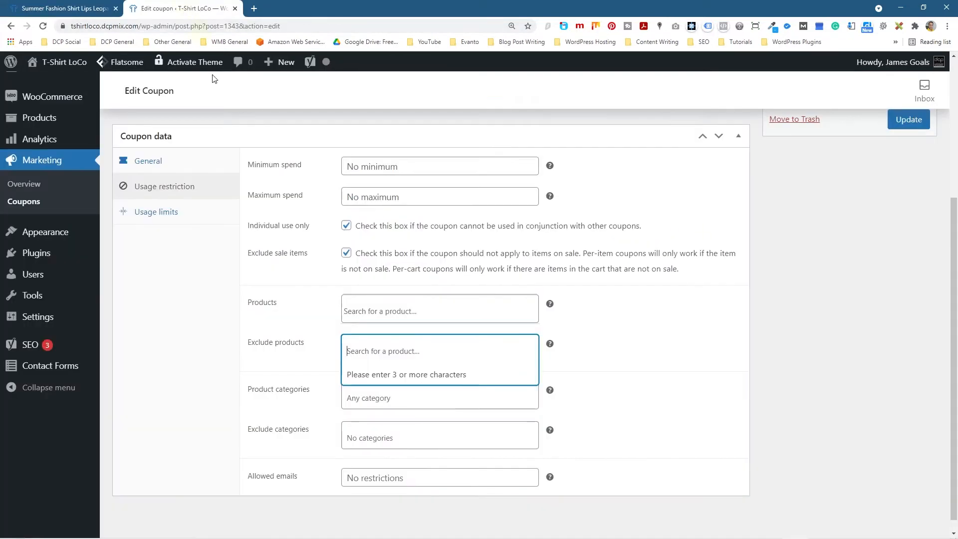
left_click(271, 353)
left_click(407, 352)
type("Summer Fashion Shirt Lips Leopard Graphic")
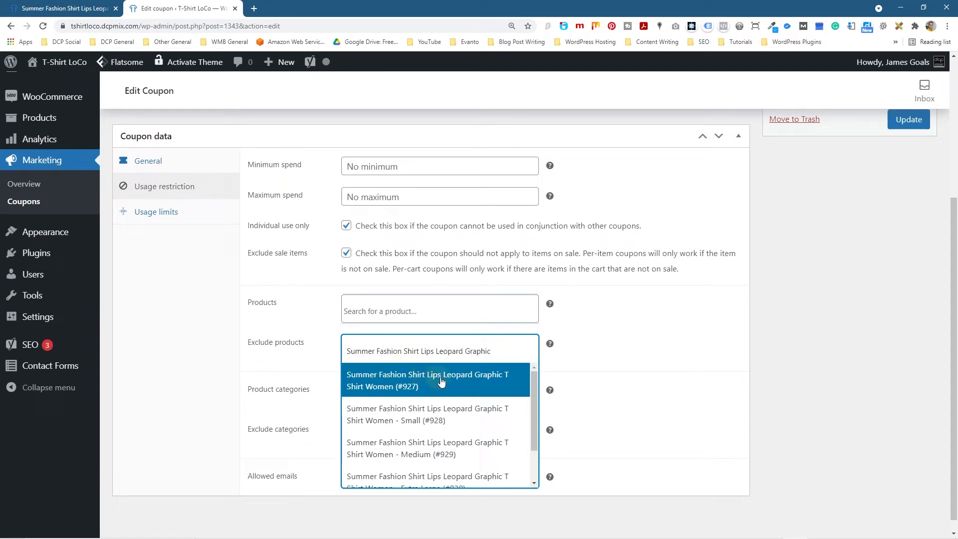
left_click(67, 8)
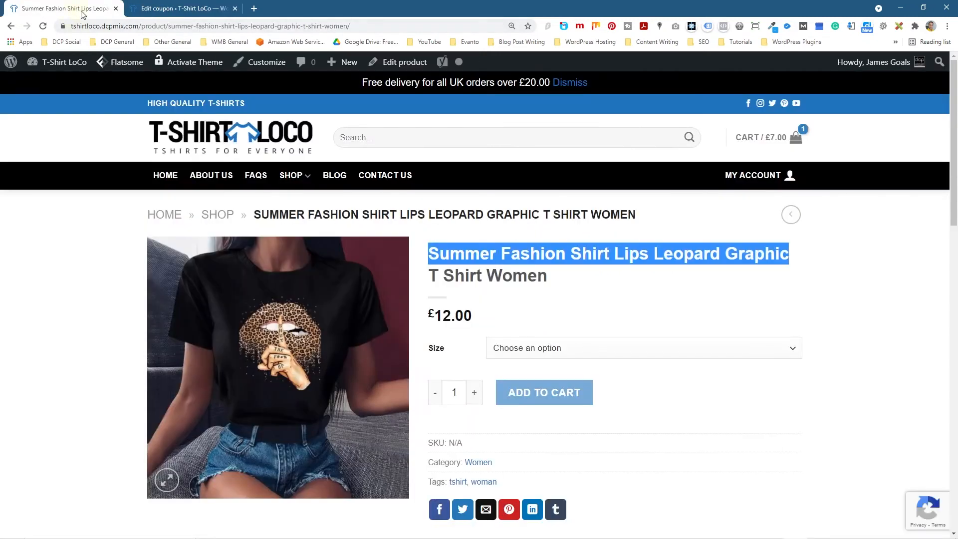
left_click(182, 8)
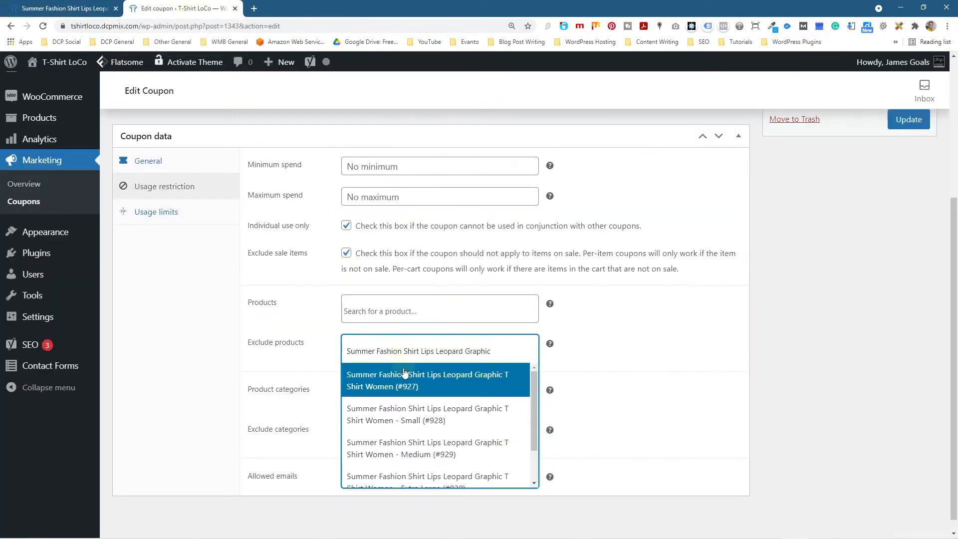
left_click(448, 387)
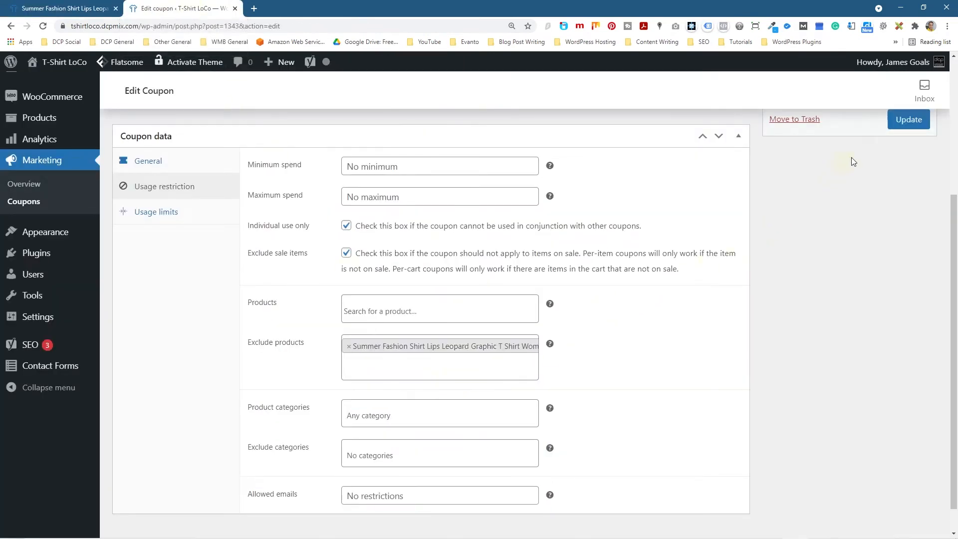
left_click(908, 119)
- Return to the Summer Fashion Shirt's store page and add it in size Medium to the cart
left_click(75, 8)
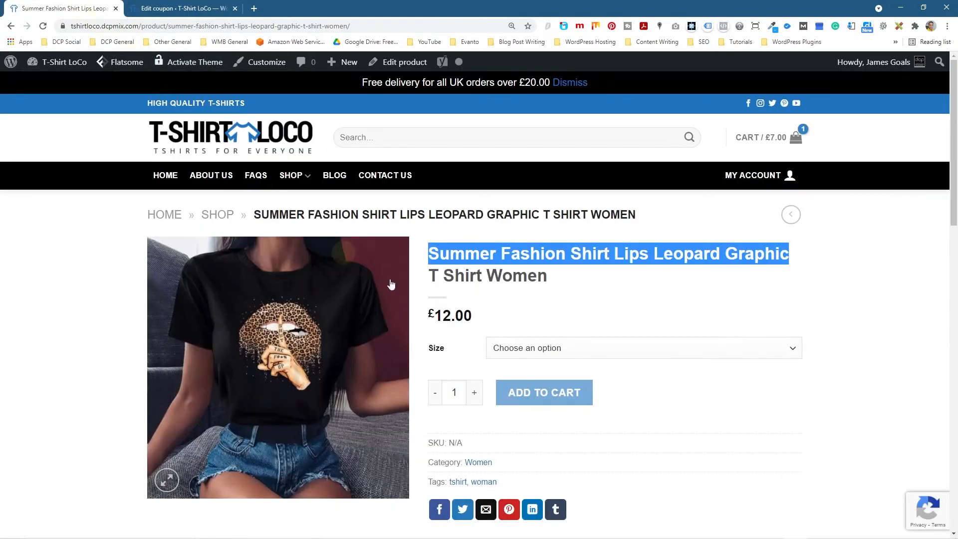
left_click(561, 349)
left_click(562, 383)
left_click(568, 395)
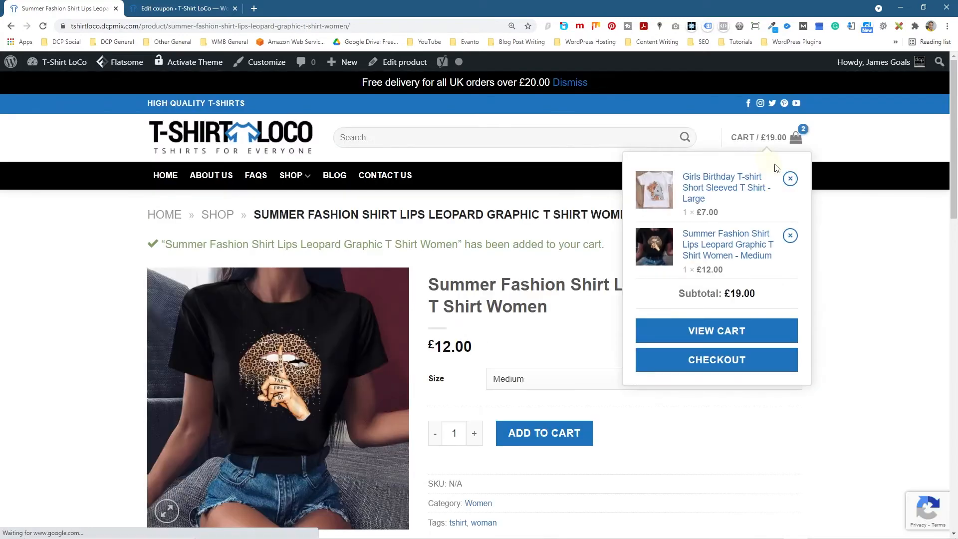
- Open the cart with both t-shirts and apply the coupon code loco10
left_click(774, 144)
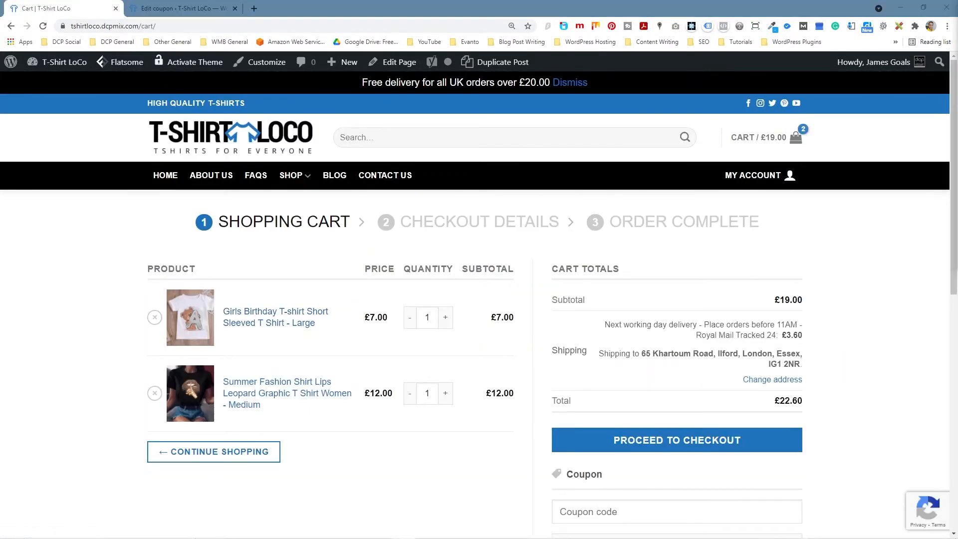
left_click(624, 511)
type("loco10")
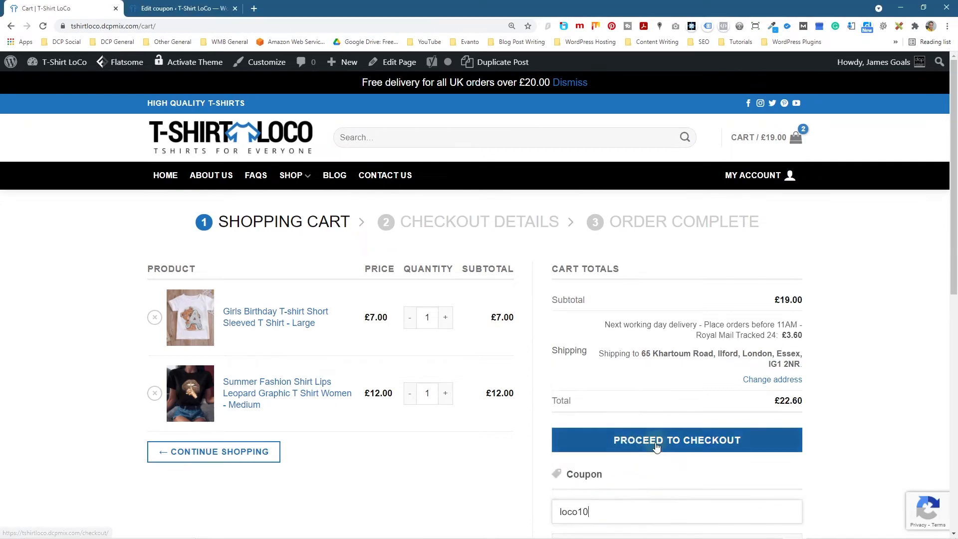
scroll(651, 496, "down", 3)
left_click(649, 353)
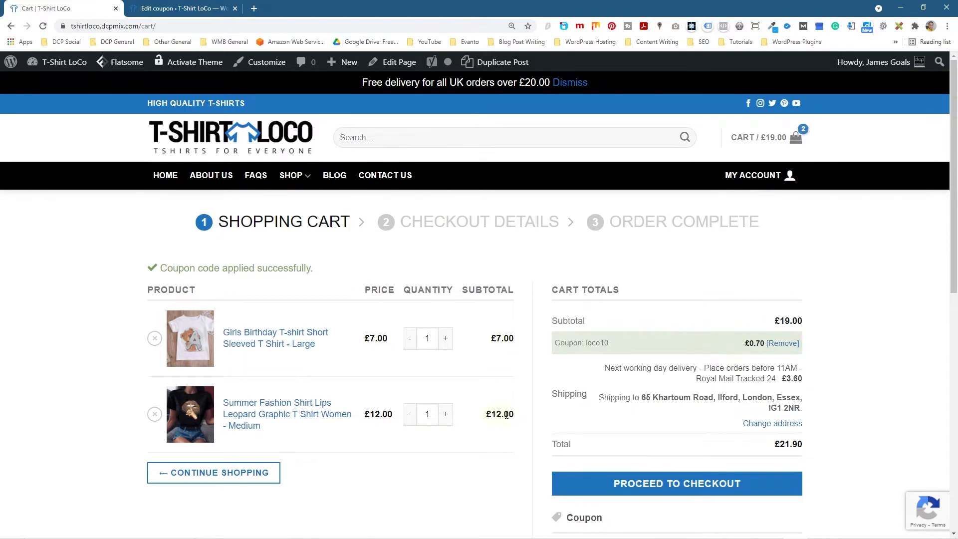
- Remove the Girls Birthday T-shirt from the cart and read the coupon message
left_click(155, 338)
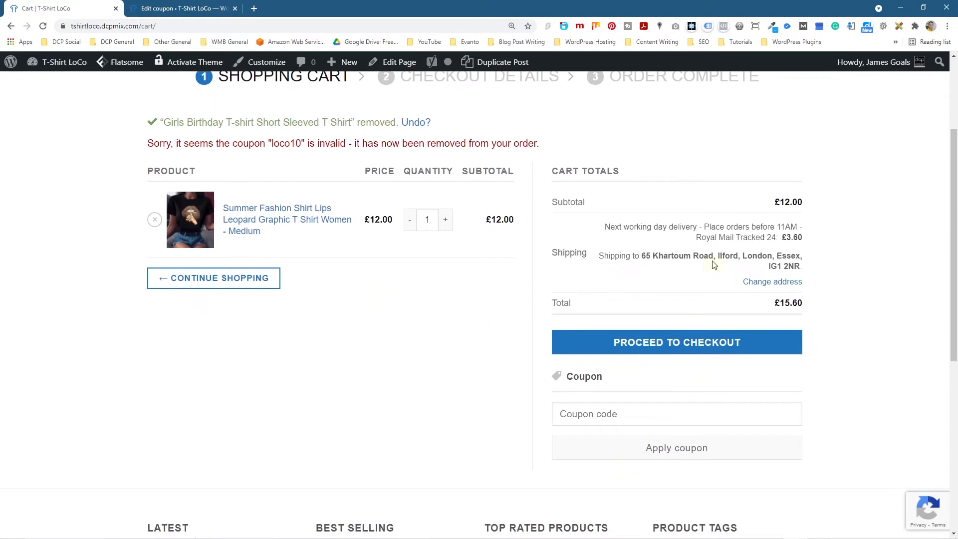
left_click_drag(182, 143, 476, 143)
left_click(476, 144)
- Return to the loco10 coupon's usage restrictions and remove the Summer Fashion Shirt from the excluded products
left_click(183, 8)
left_click(182, 394)
scroll(408, 456, "down", 2)
scroll(408, 457, "down", 2)
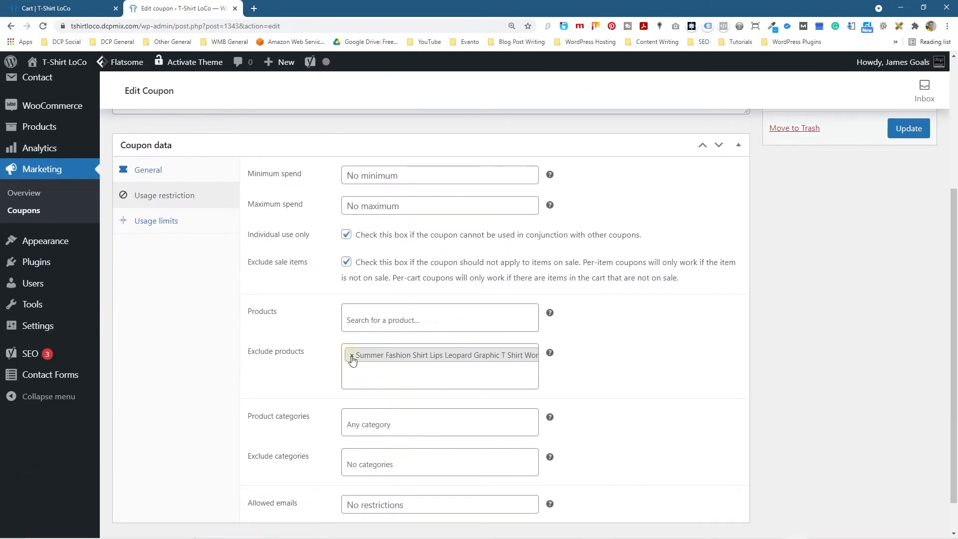
left_click(351, 356)
left_click(314, 375)
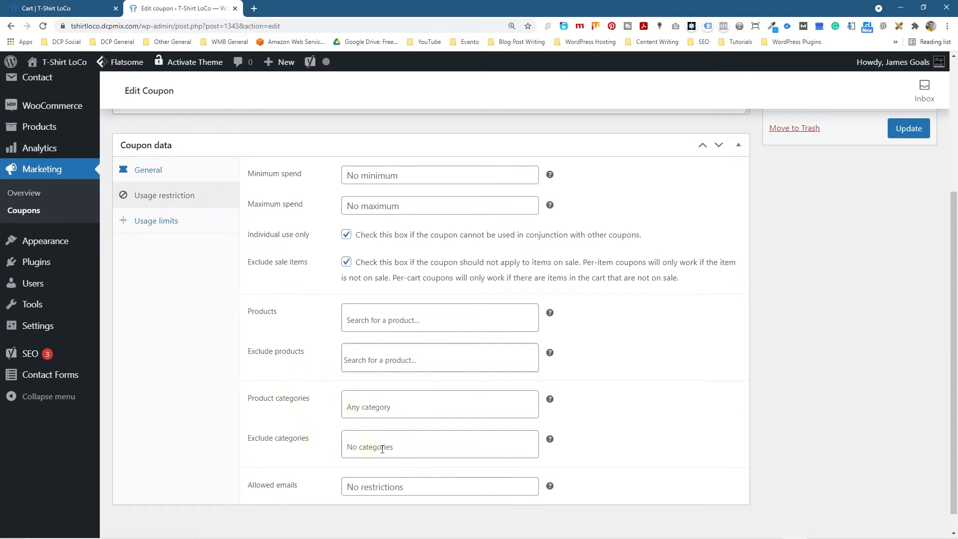
- Switch back to the store and open the Men category from the shop page
left_click(101, 12)
scroll(371, 185, "up", 3)
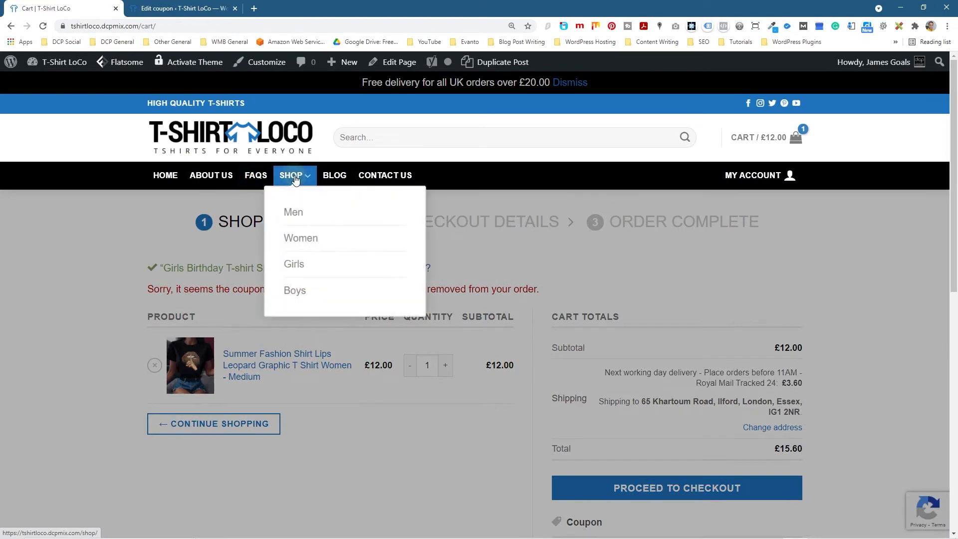
left_click(296, 178)
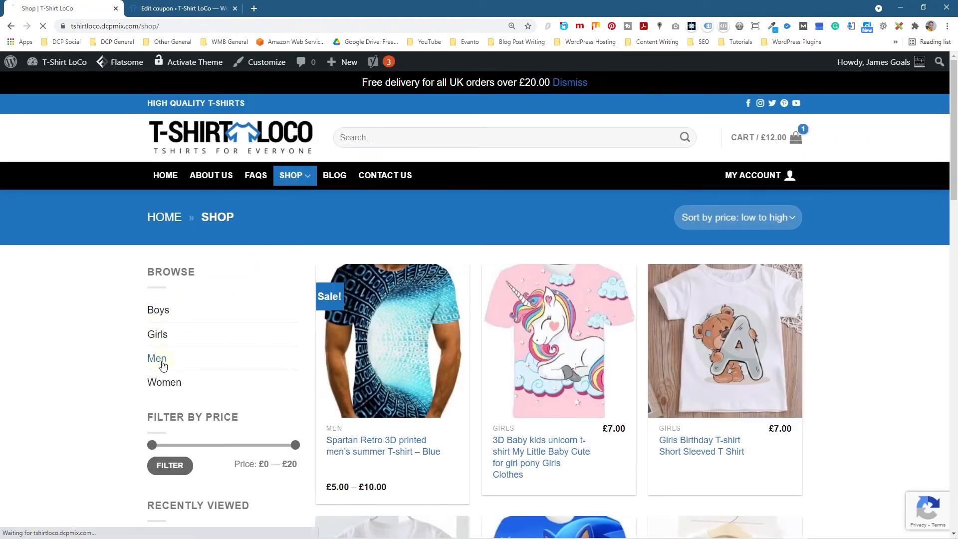
left_click(162, 366)
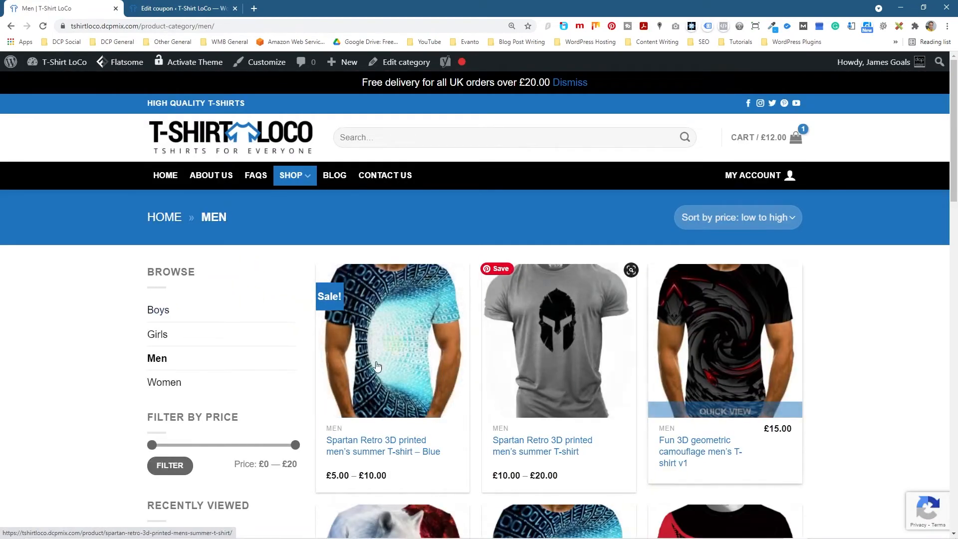
- Restrict the loco10 coupon to the Men and Boys product categories and update the coupon
left_click(195, 9)
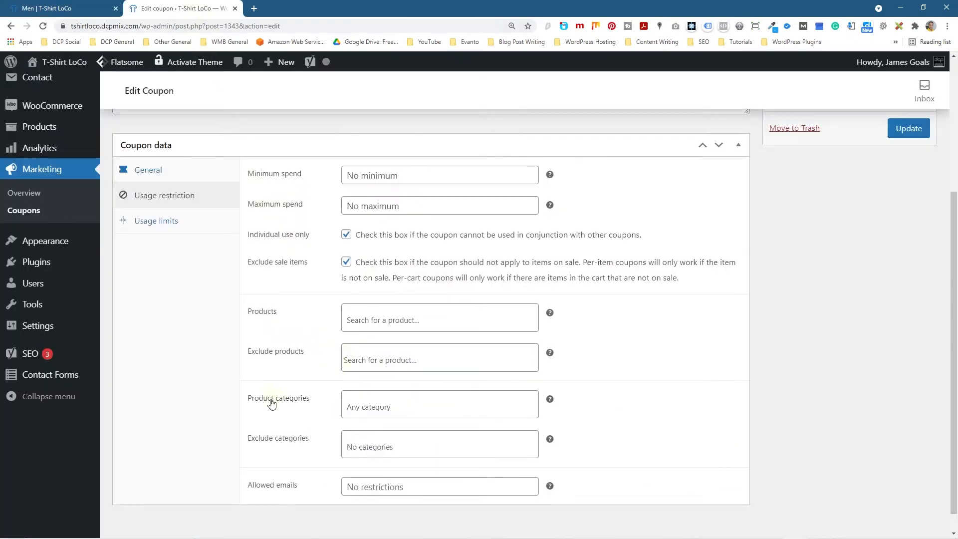
left_click(390, 406)
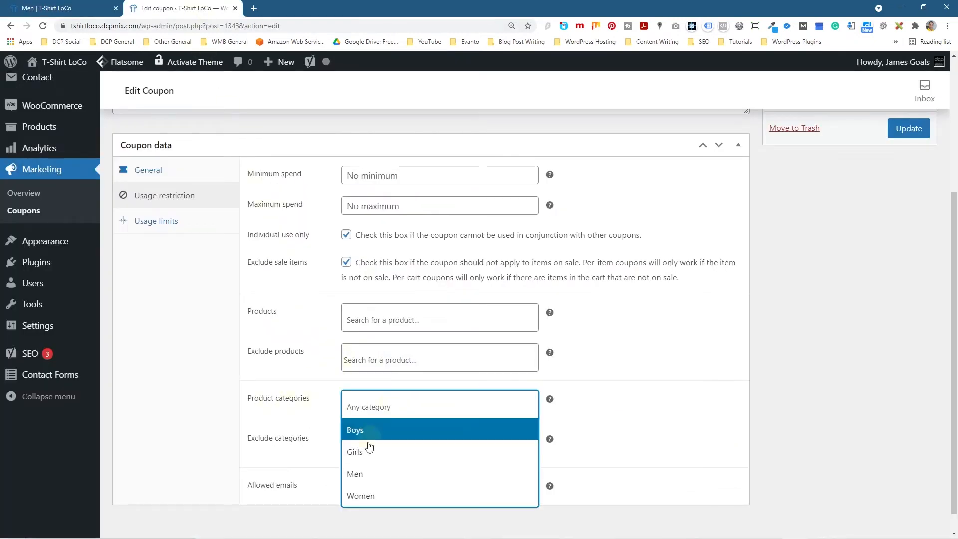
left_click(368, 474)
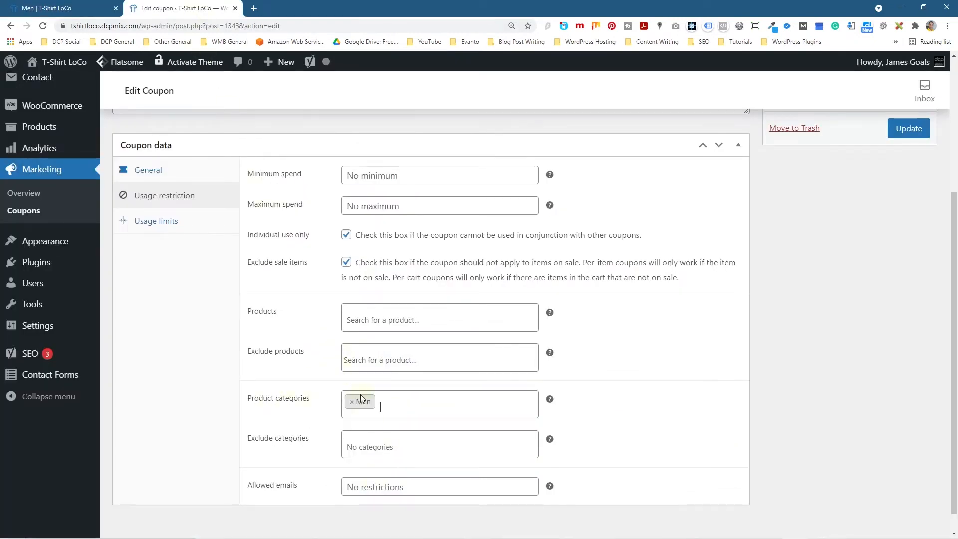
left_click(410, 401)
left_click(404, 431)
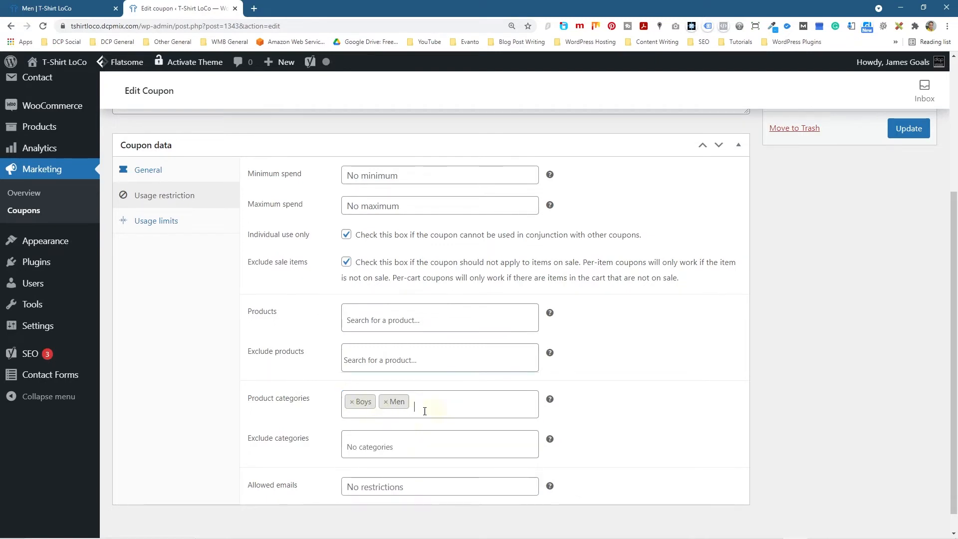
left_click(438, 404)
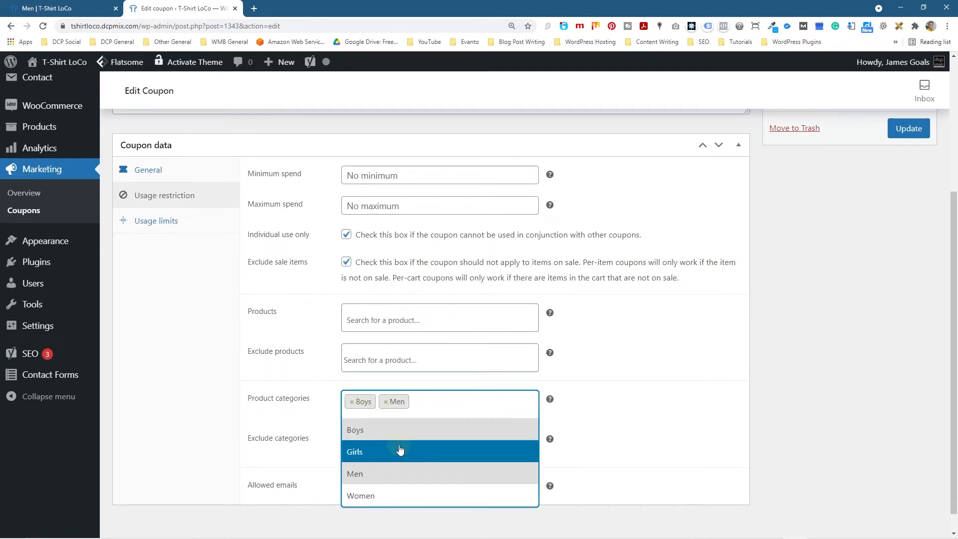
left_click(601, 416)
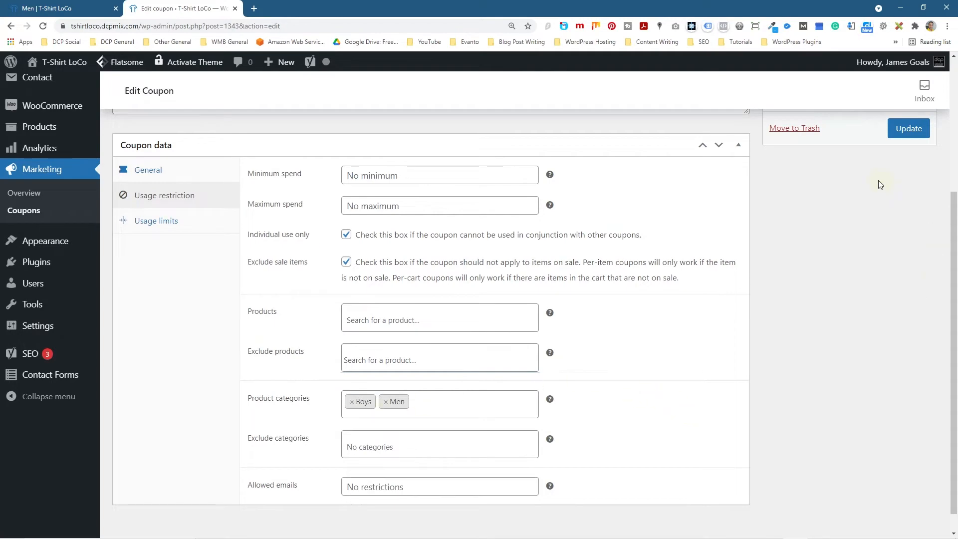
left_click(910, 131)
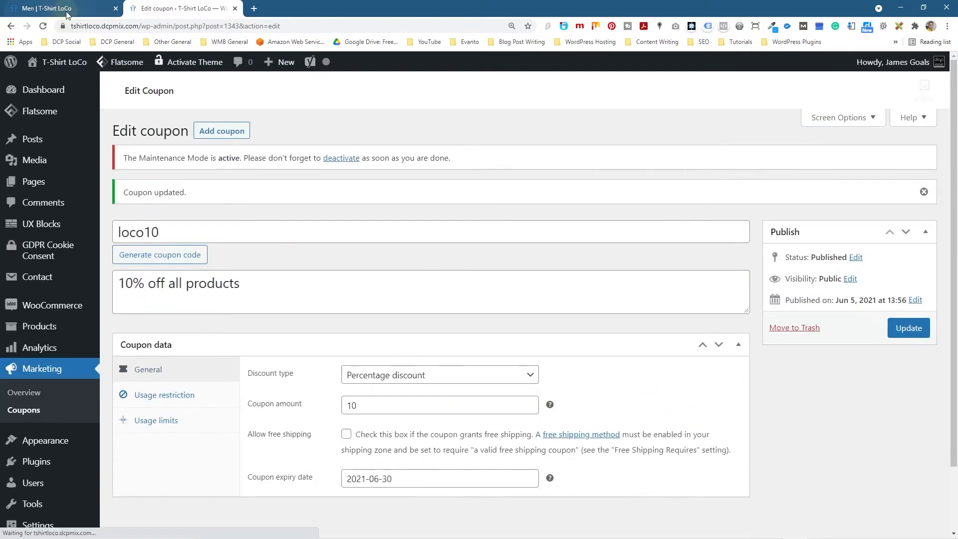
- In the store, add the Fun 3D geometric camouflage men's T-shirt v1 in Medium to the cart and open the cart
left_click(67, 11)
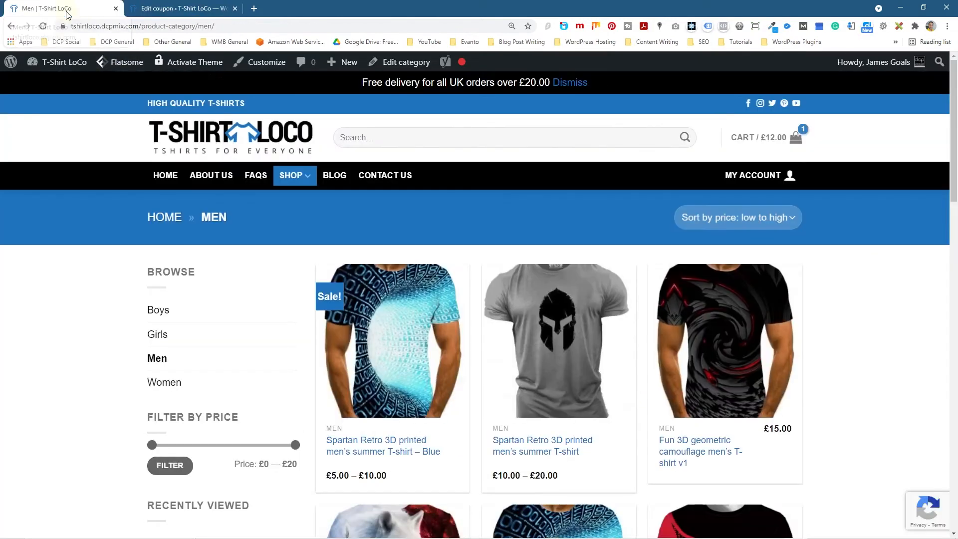
left_click(688, 335)
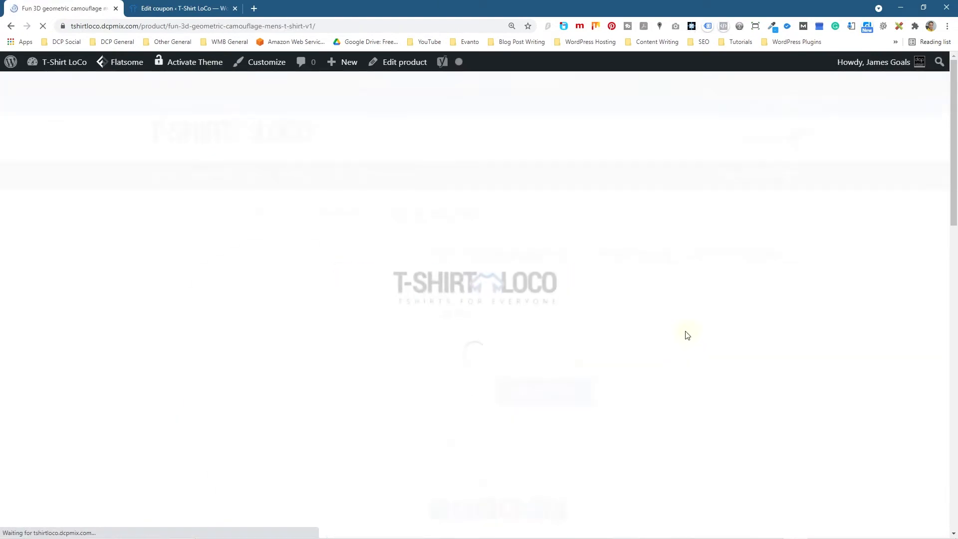
left_click(516, 347)
left_click(504, 385)
left_click(531, 402)
left_click(793, 142)
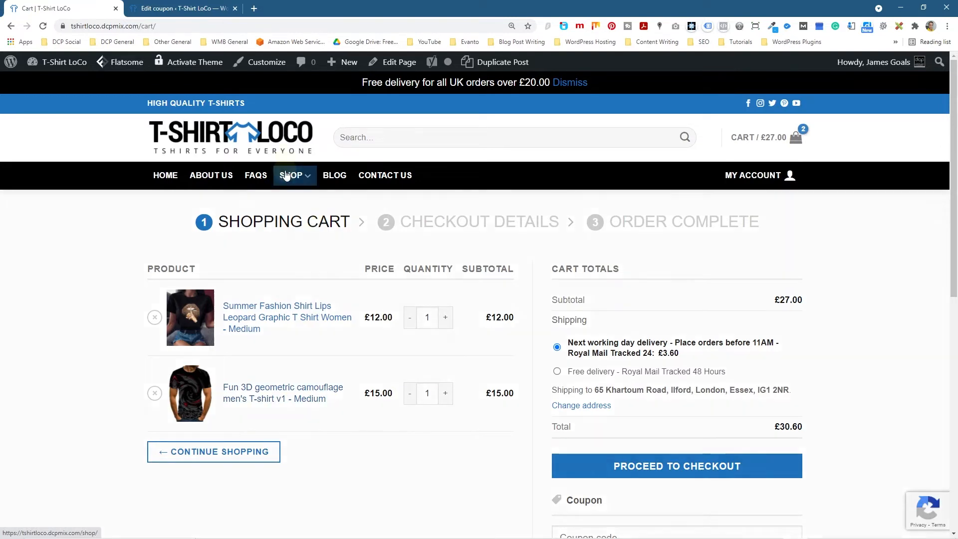
- Apply the coupon code loco10 to the cart holding the women's and men's t-shirts
mouse_move(290, 175)
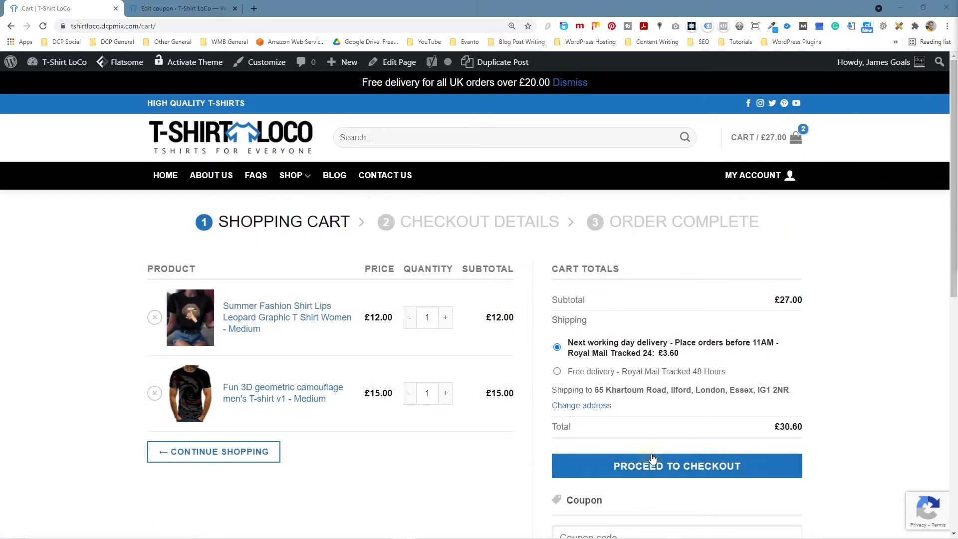
scroll(652, 458, "down", 3)
left_click(624, 404)
type("loco10")
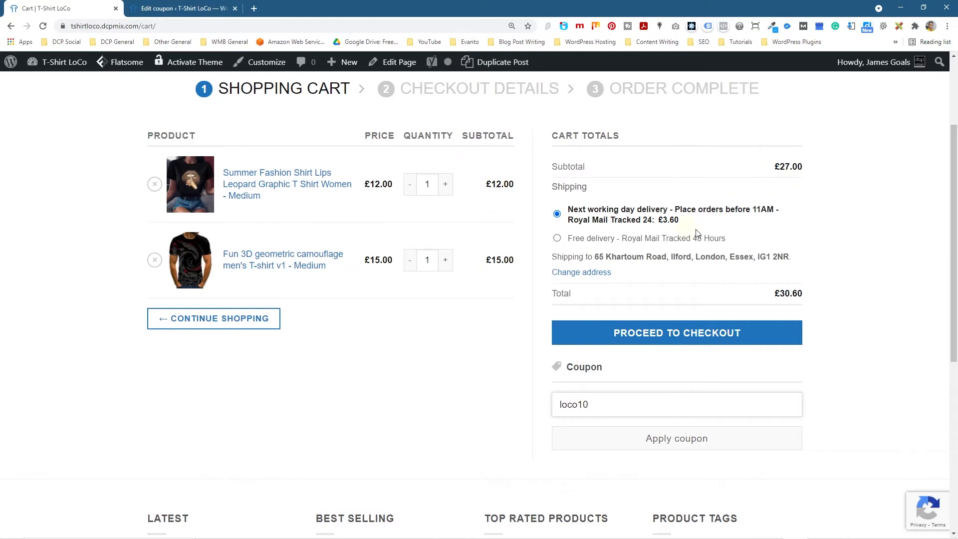
left_click(622, 429)
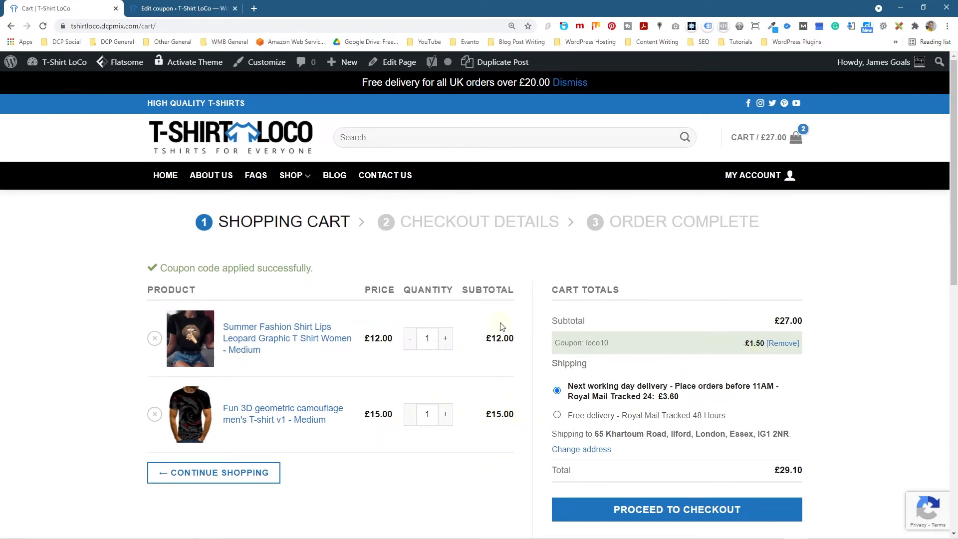
- Remove the Fun 3D geometric camouflage men's T-shirt from the cart and read the coupon message
left_click(154, 414)
left_click_drag(160, 143, 460, 144)
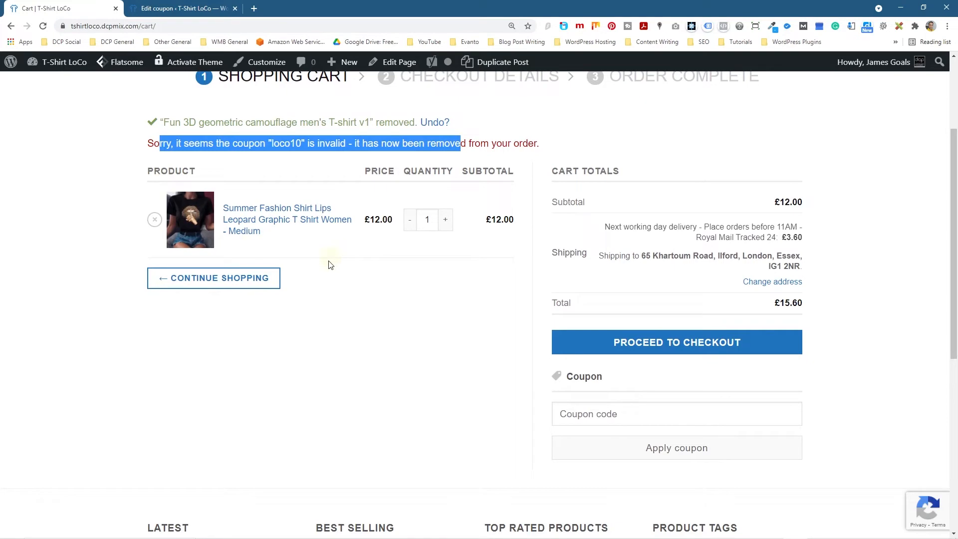
left_click(255, 103)
- Return to the loco10 coupon's usage restrictions and remove Boys and Men from the allowed product categories
left_click(167, 9)
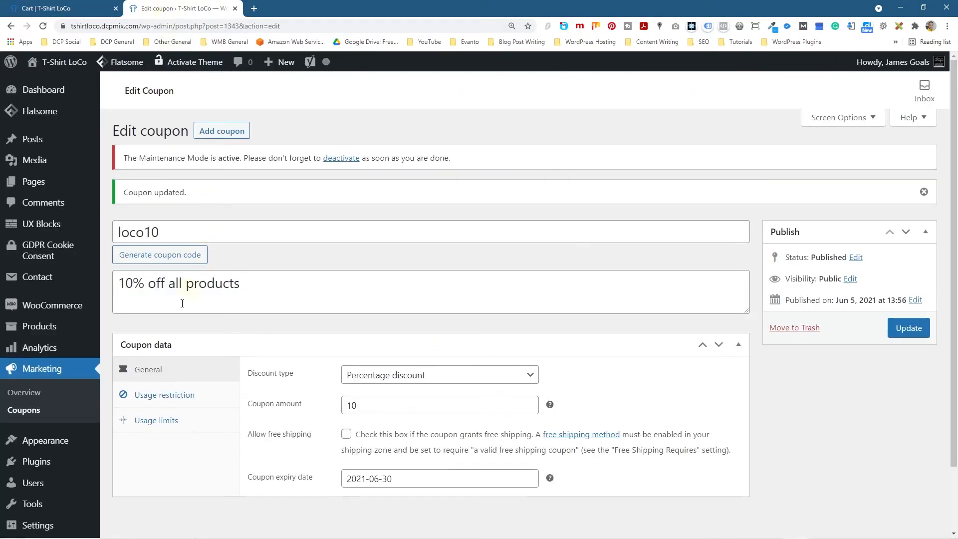
left_click(134, 396)
scroll(350, 424, "down", 5)
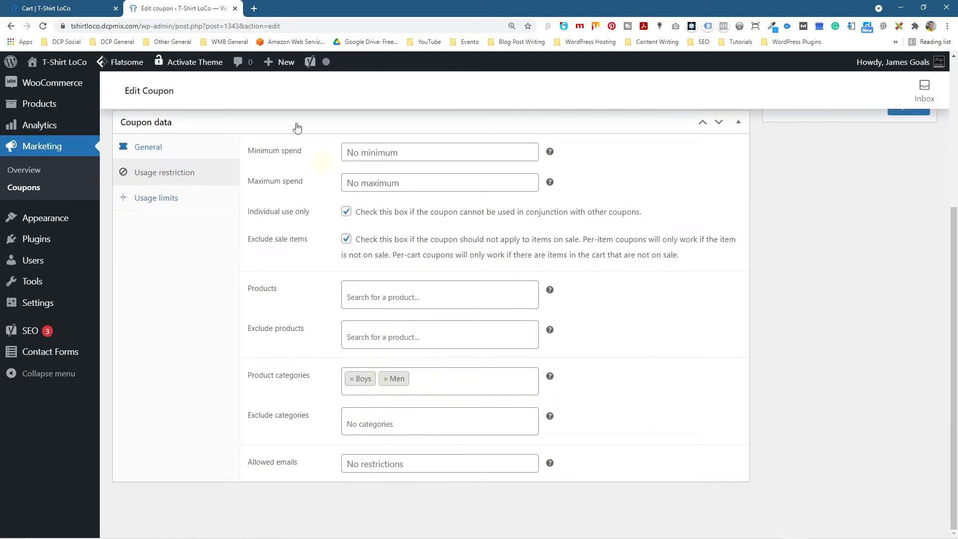
left_click(70, 8)
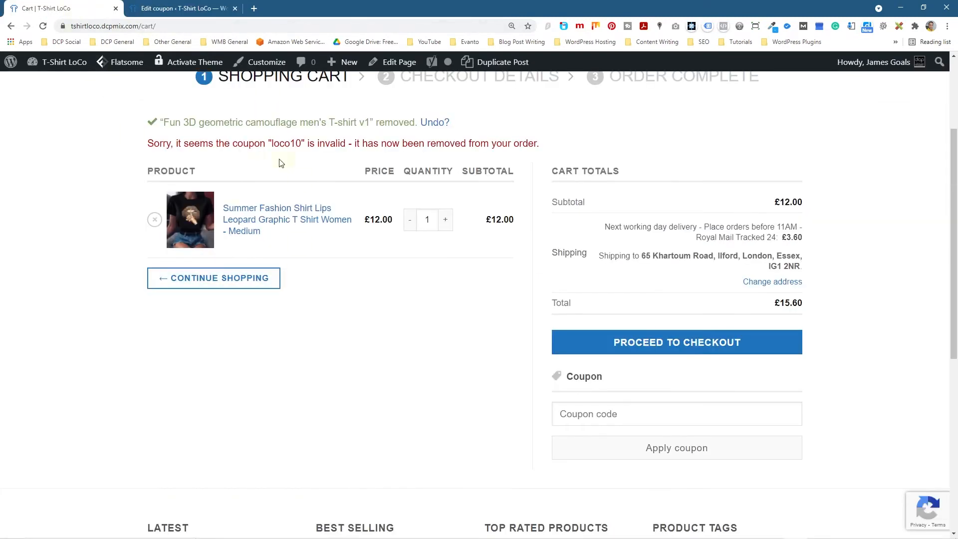
left_click(204, 10)
left_click(351, 380)
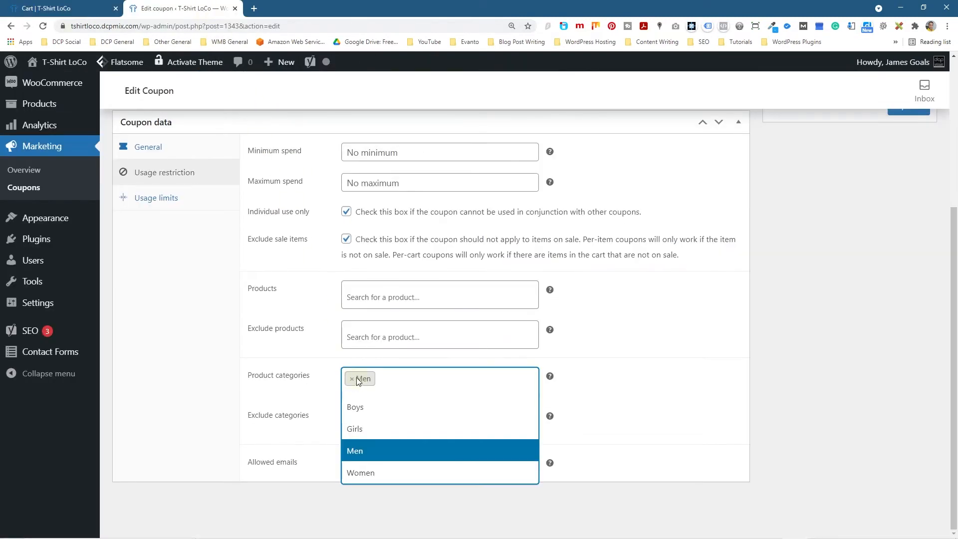
left_click(352, 379)
left_click(273, 398)
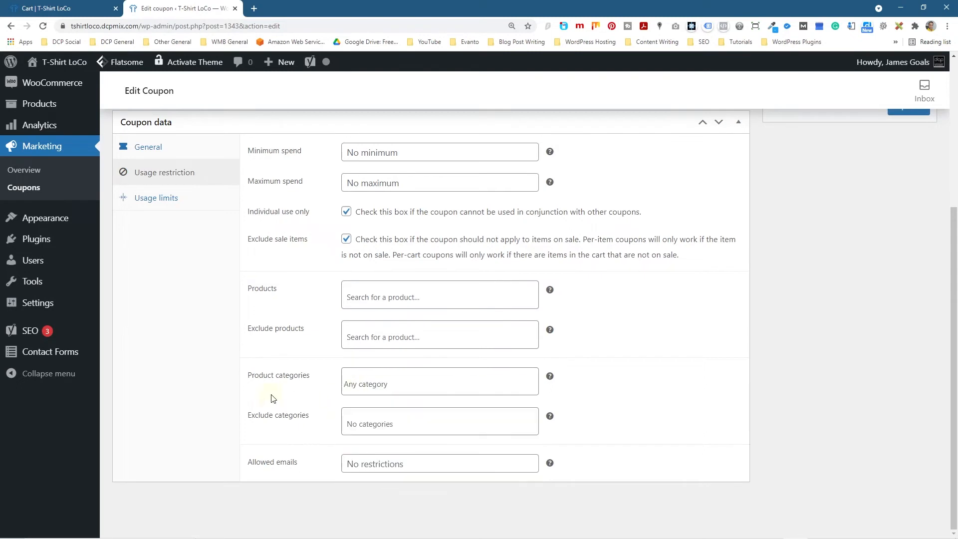
- Exclude the Women category from the coupon and update it
left_click(375, 432)
left_click(373, 512)
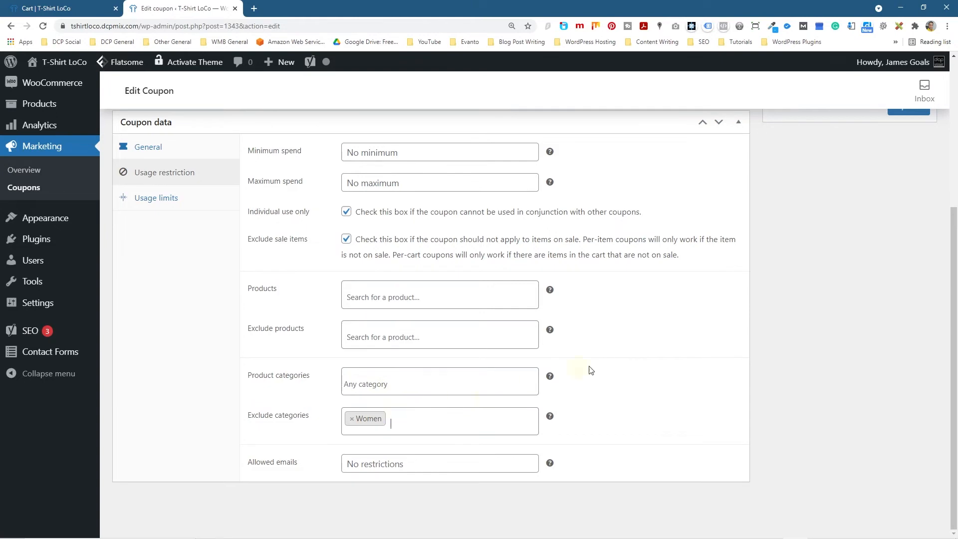
scroll(590, 370, "up", 5)
left_click(908, 328)
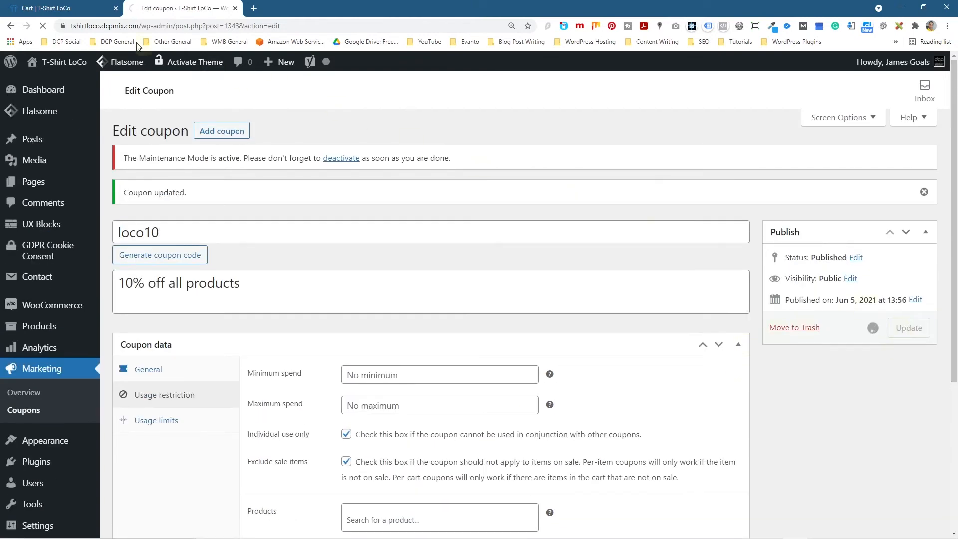
- Switch back to the store, open the Girls category and browse its t-shirts
left_click(72, 9)
scroll(334, 105, "up", 3)
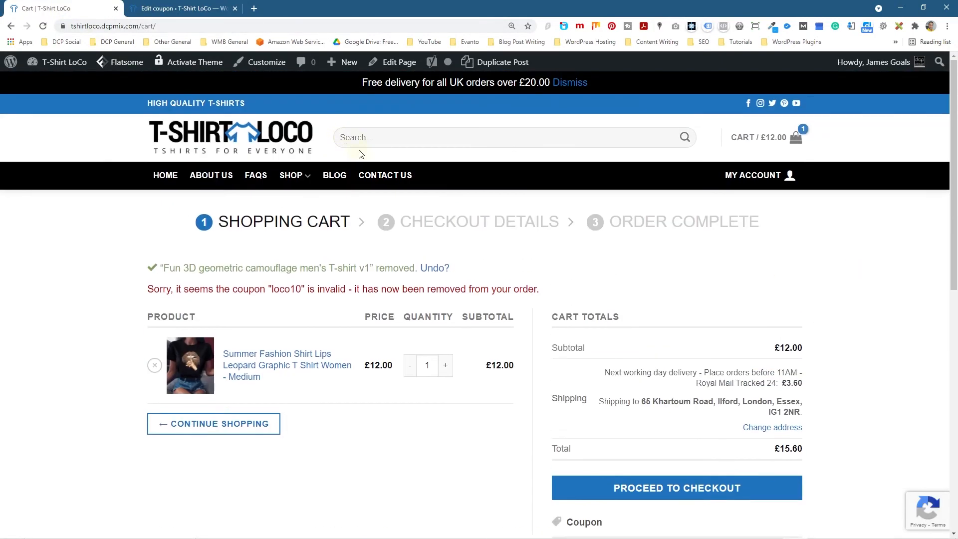
mouse_move(294, 175)
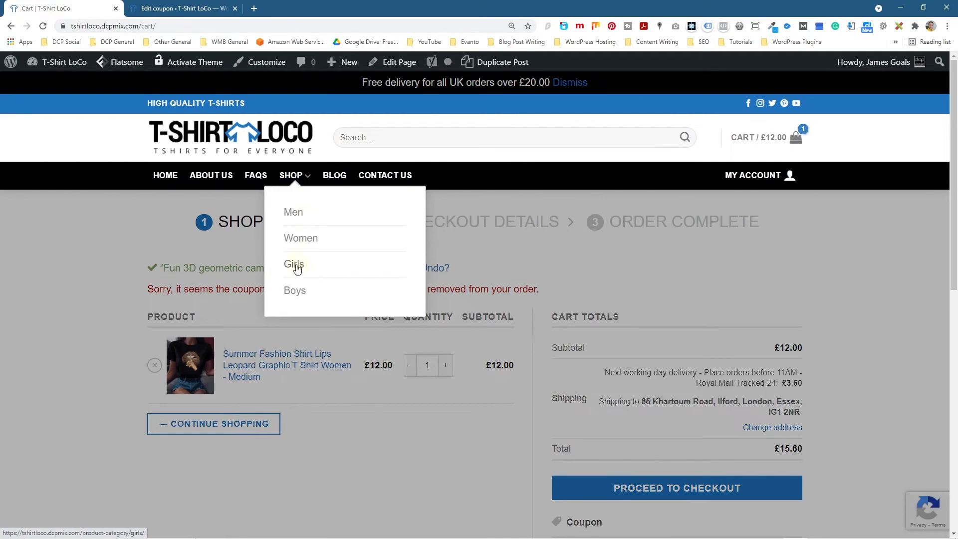
left_click(296, 268)
scroll(418, 339, "down", 5)
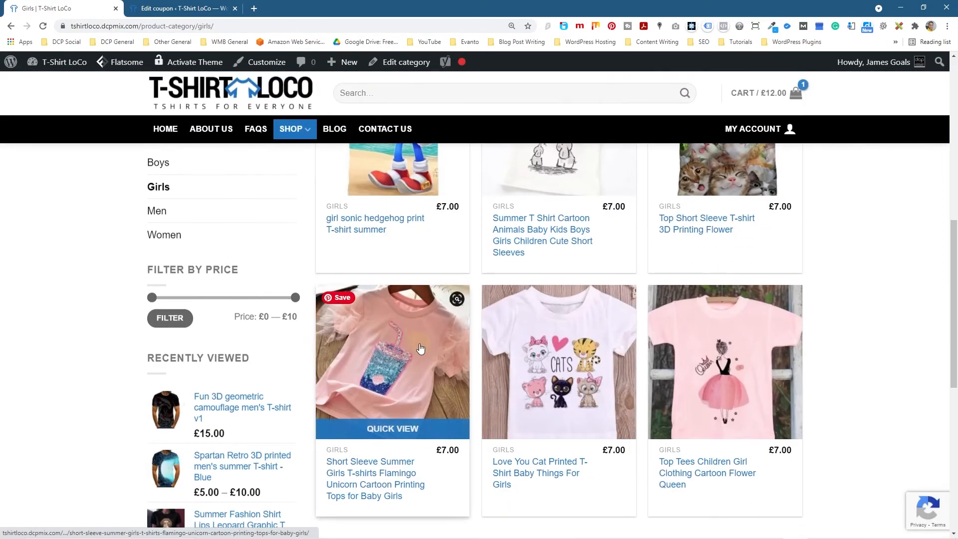
scroll(410, 223, "up", 2)
scroll(548, 269, "down", 4)
scroll(549, 271, "up", 2)
- Add the Summer T Shirt Cartoon Animals girls' t-shirt in Medium to the cart and open the cart
left_click(553, 234)
left_click(551, 361)
left_click(536, 385)
left_click(549, 405)
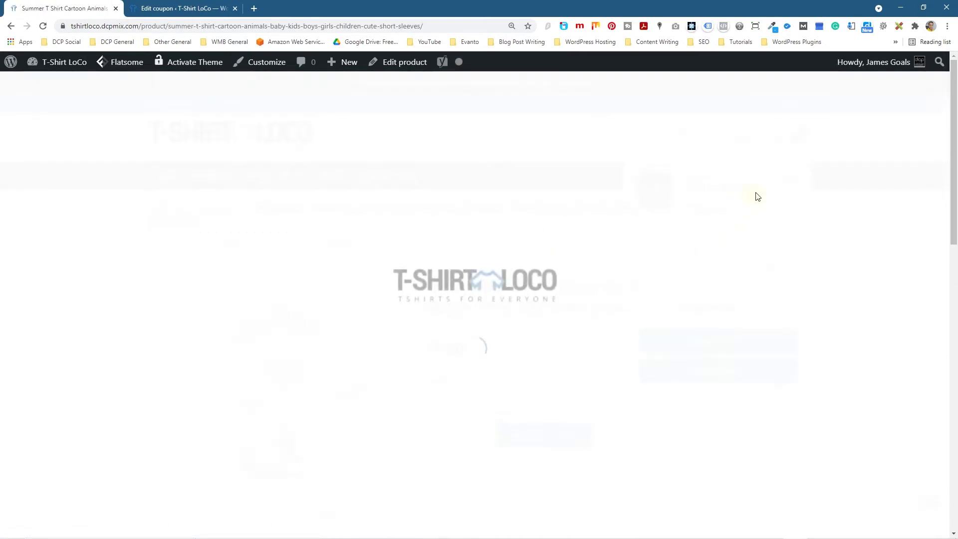
left_click(763, 140)
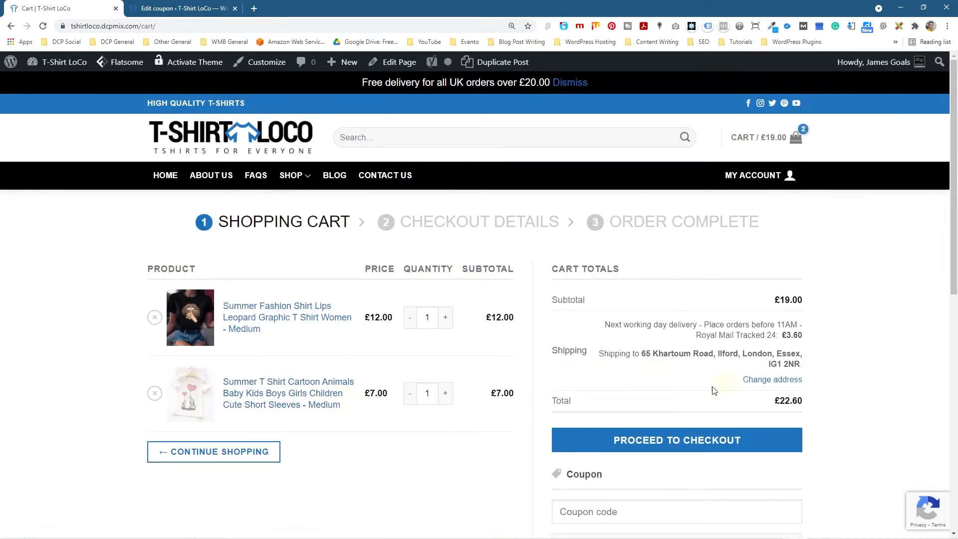
- Apply the coupon code loco10 to the cart holding the women's and girls' t-shirts
scroll(541, 359, "down", 3)
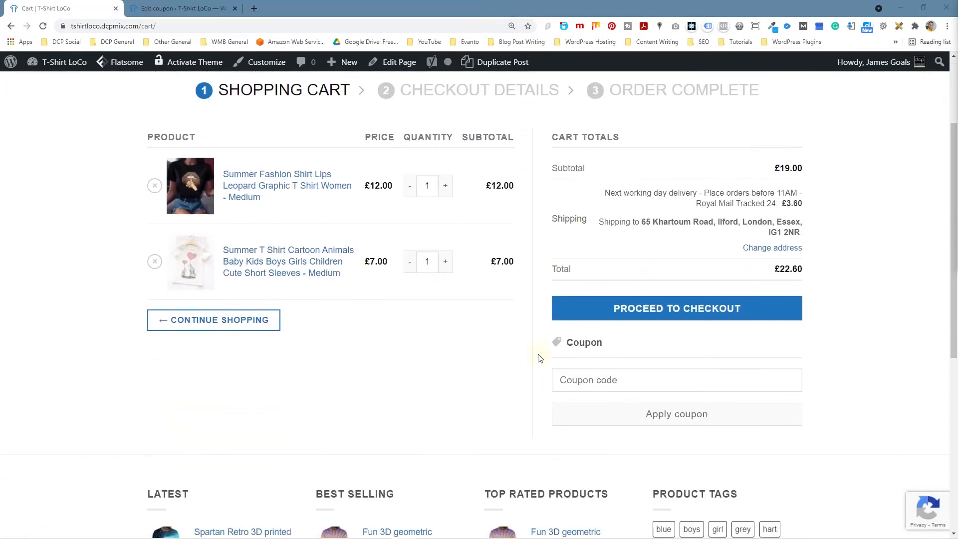
left_click(646, 379)
type("loco10")
left_click(673, 413)
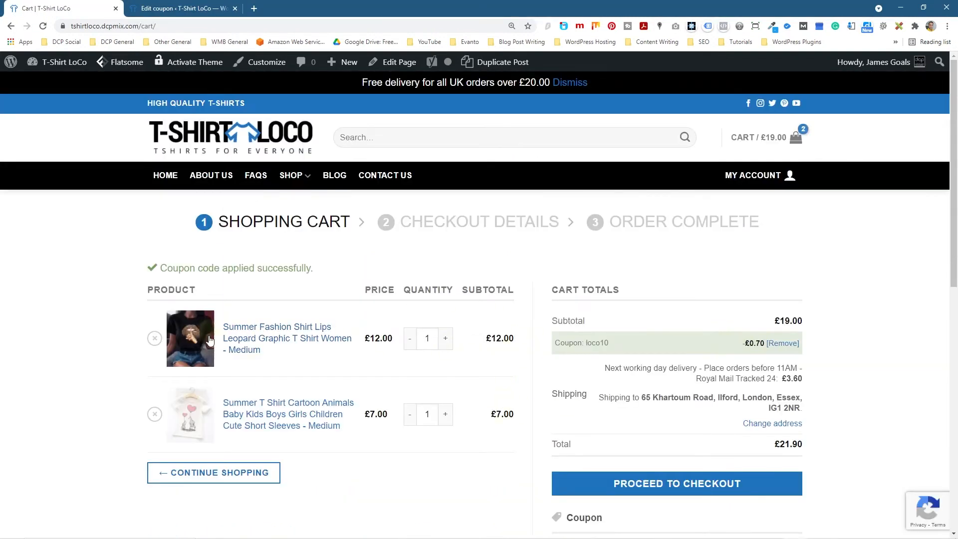
- Return to the loco10 coupon's usage restrictions, remove Women from the excluded categories and update the coupon
left_click(168, 8)
left_click(165, 397)
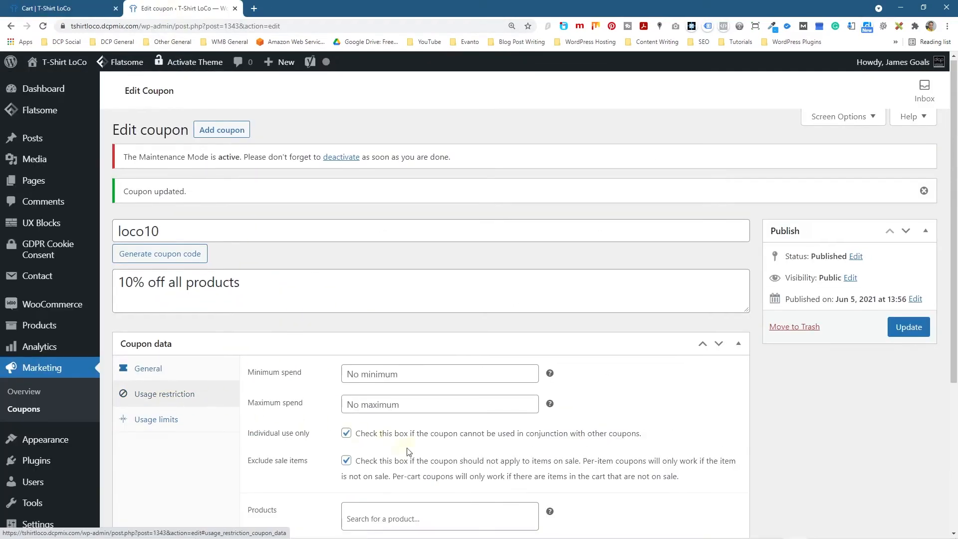
scroll(406, 419, "down", 4)
left_click(351, 420)
left_click(726, 351)
right_click(333, 434)
left_click(691, 362)
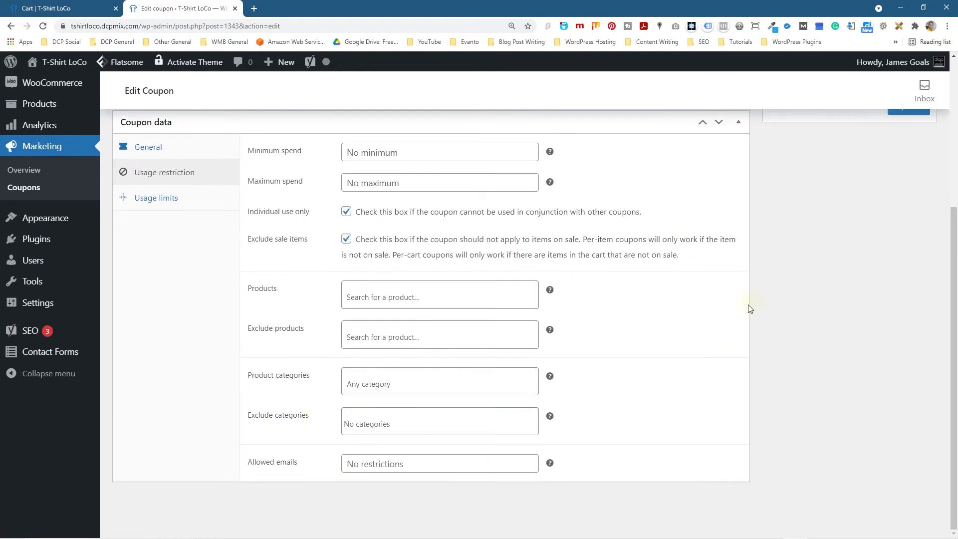
scroll(768, 312, "up", 3)
left_click(907, 239)
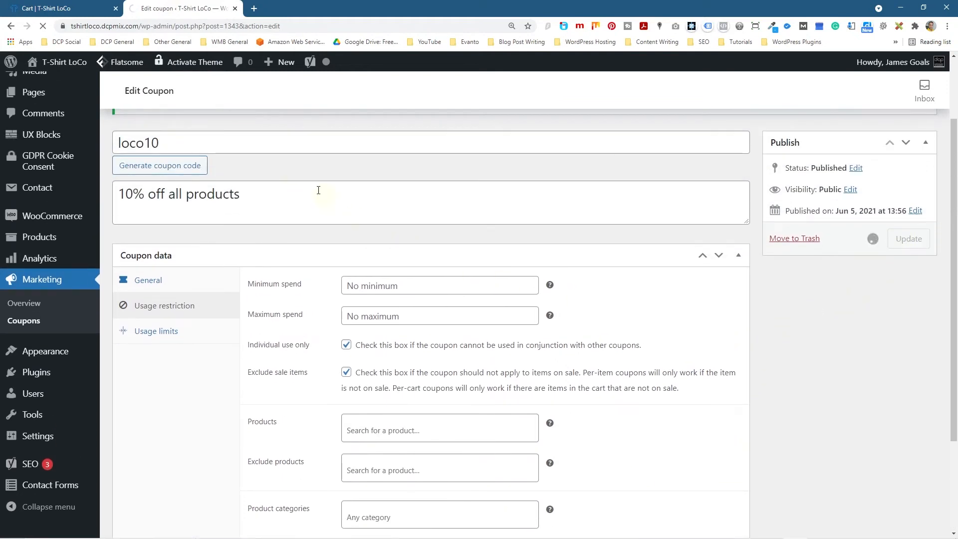
- Switch to the cart and reload it, resubmitting the form, to check the recalculated discount
left_click(69, 12)
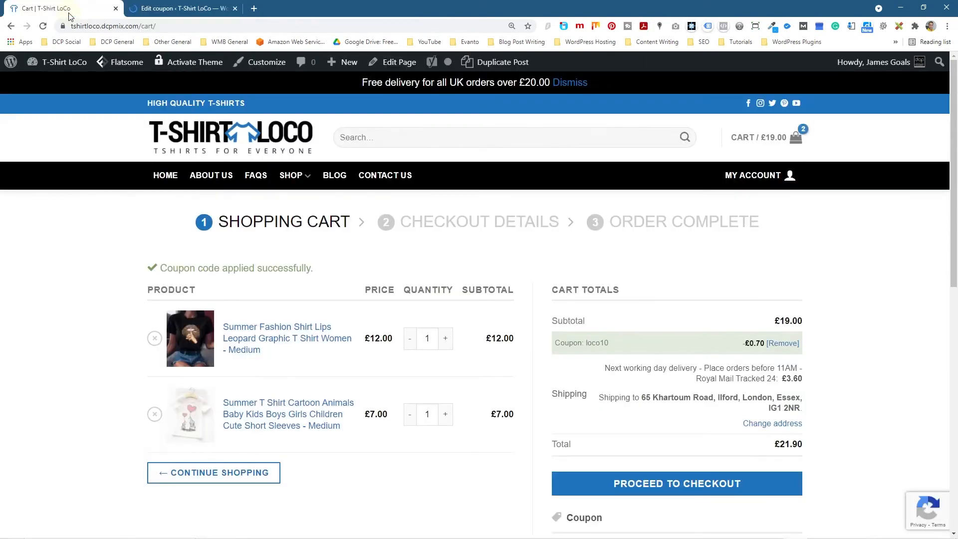
left_click(44, 26)
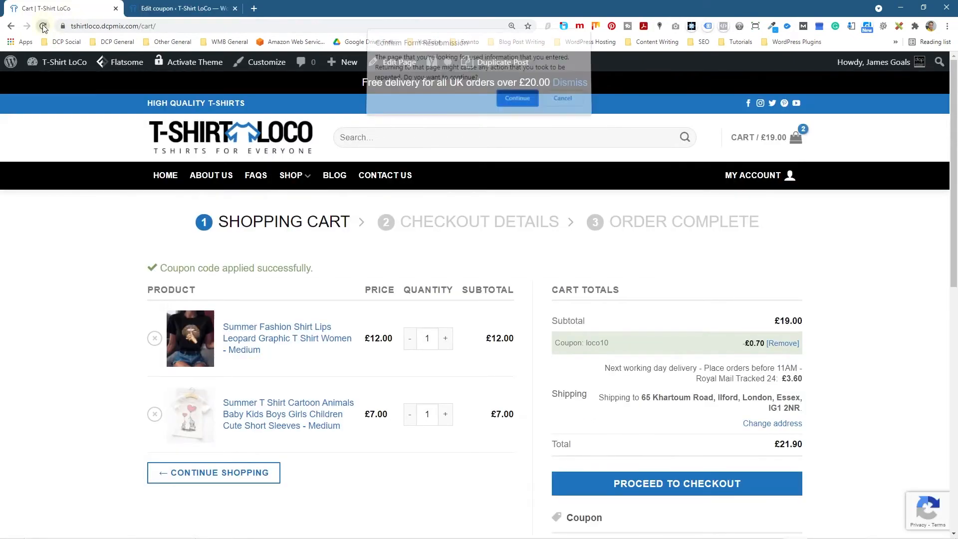
left_click(514, 103)
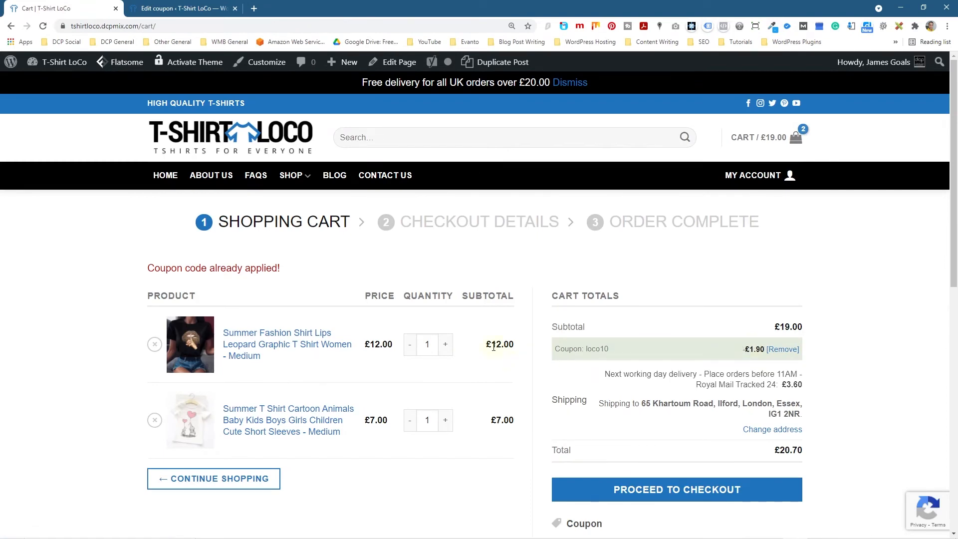
- Review the loco10 coupon's usage restrictions down to the allowed emails setting and check its coupon code
left_click(172, 9)
left_click(170, 394)
scroll(336, 426, "down", 4)
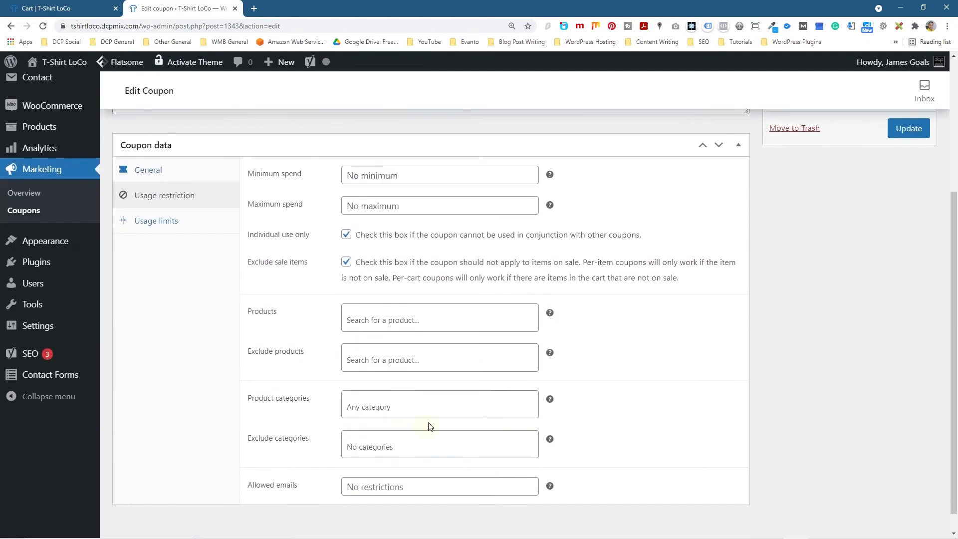
scroll(384, 432, "down", 1)
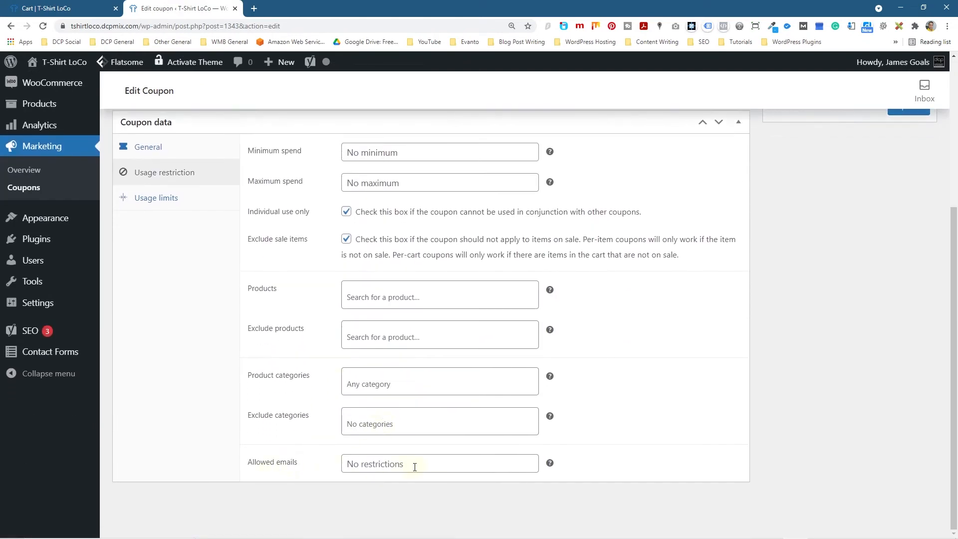
mouse_move(554, 468)
scroll(304, 199, "up", 5)
left_click_drag(154, 233, 87, 234)
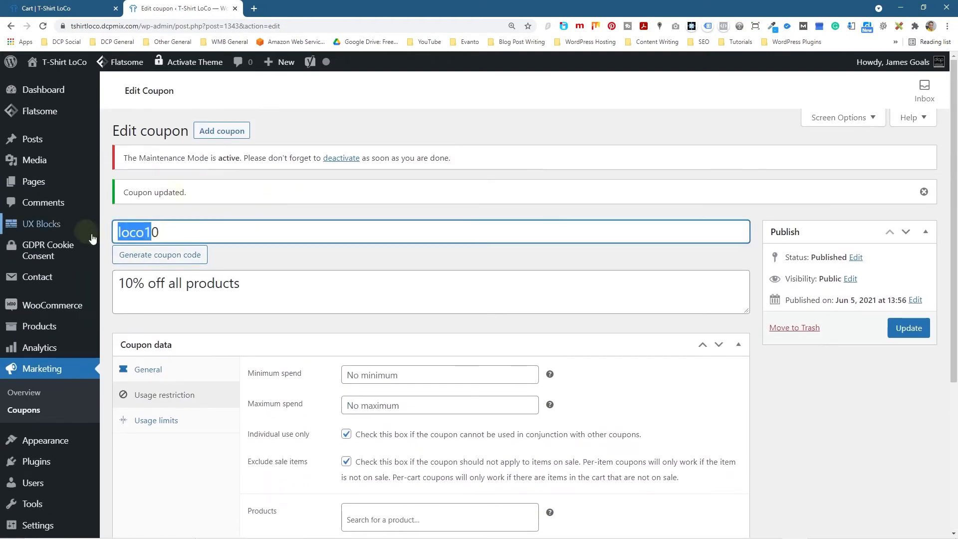
left_click_drag(166, 232, 84, 227)
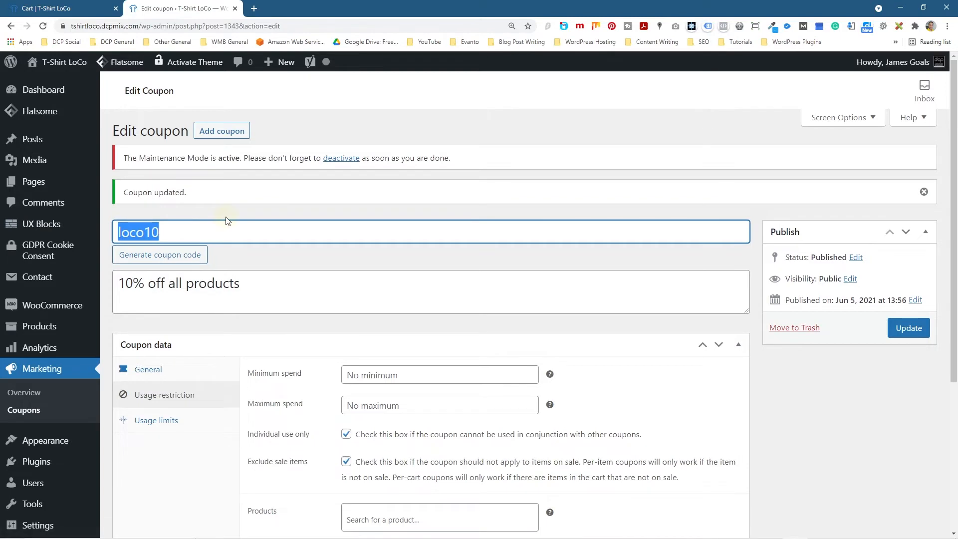
- Set the loco10 coupon's usage limit per coupon to 100, update the coupon and reopen its usage limits
left_click(170, 425)
left_click(383, 377)
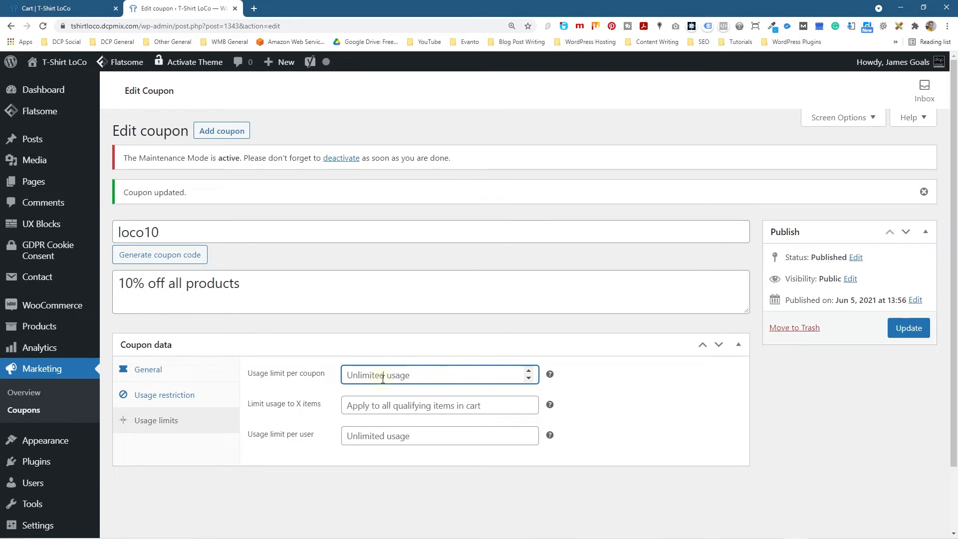
type("100")
left_click(678, 400)
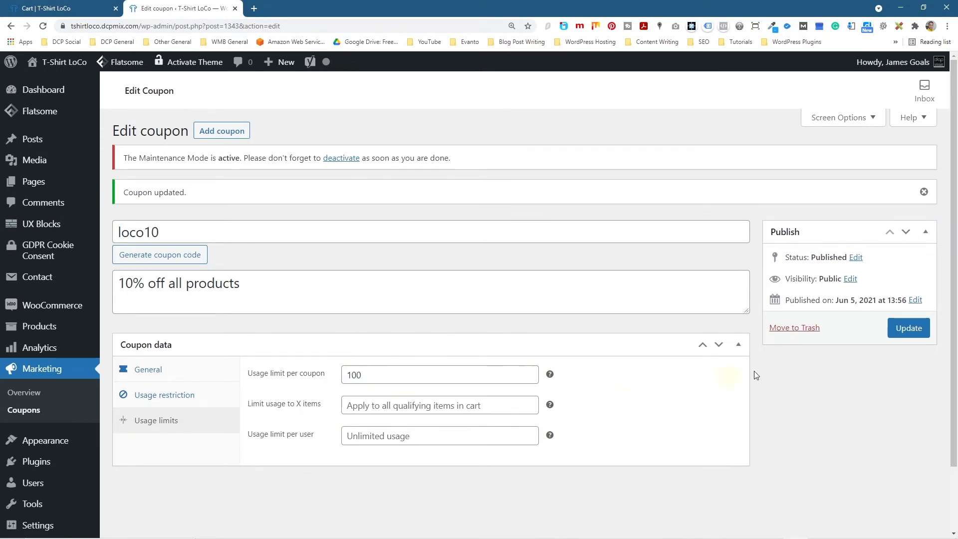
left_click(909, 329)
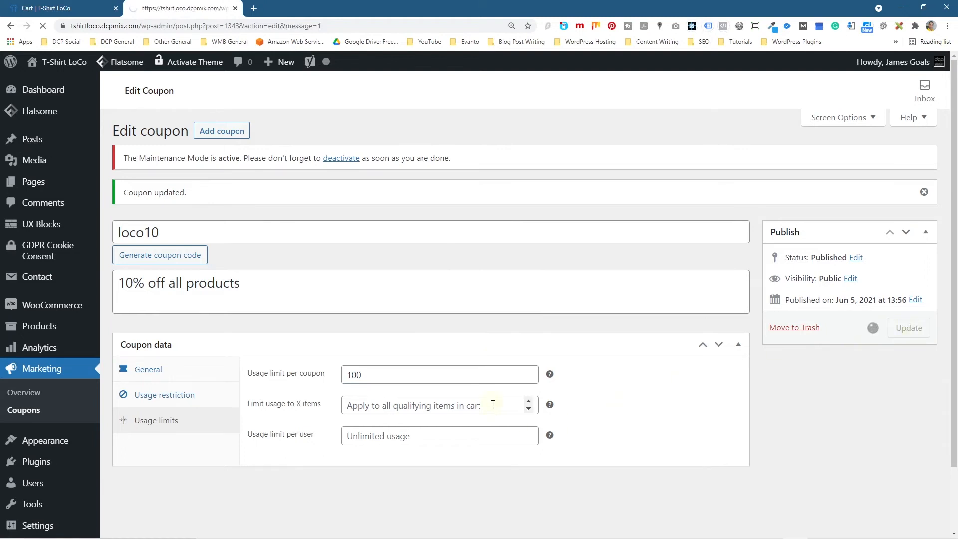
left_click(164, 421)
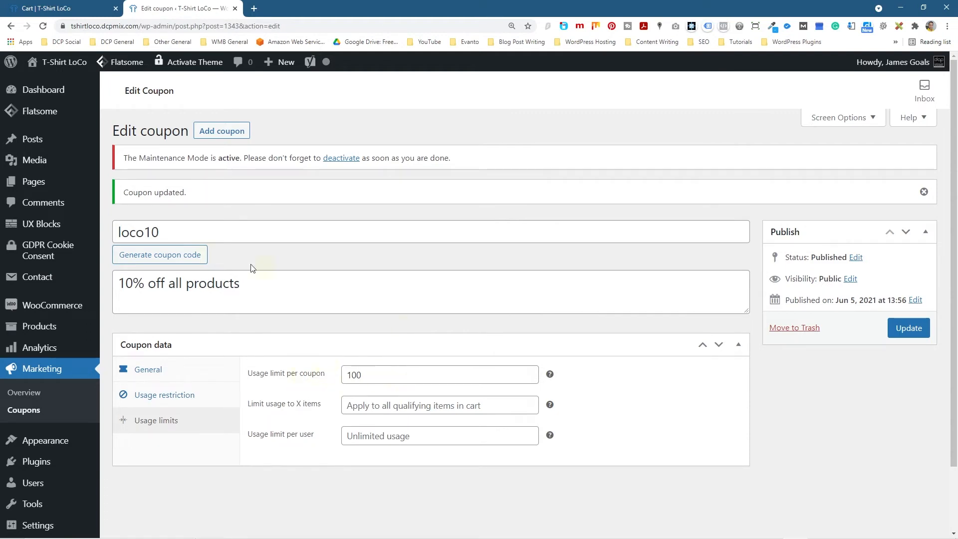
- Check the items in the cart, then limit the coupon's usage to 2 items and update the coupon
left_click(55, 10)
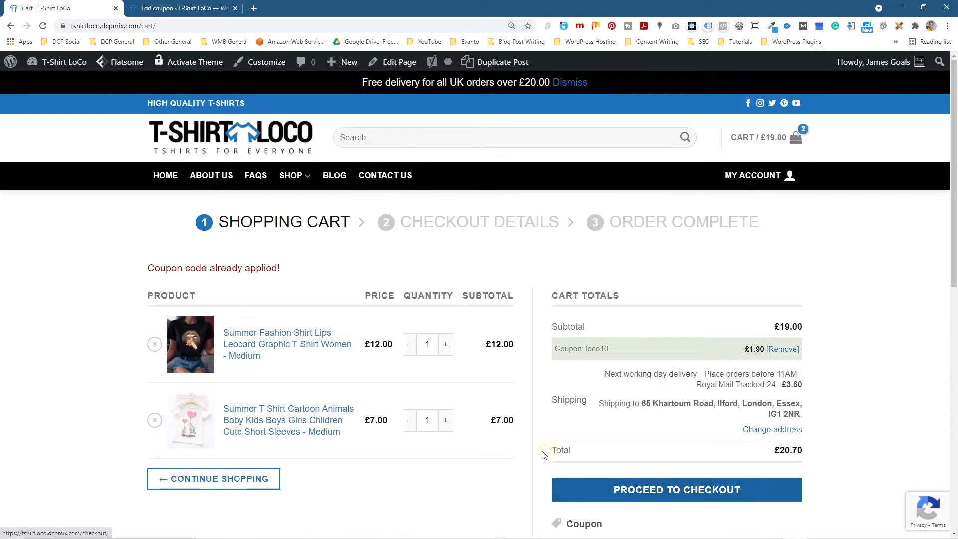
left_click(190, 10)
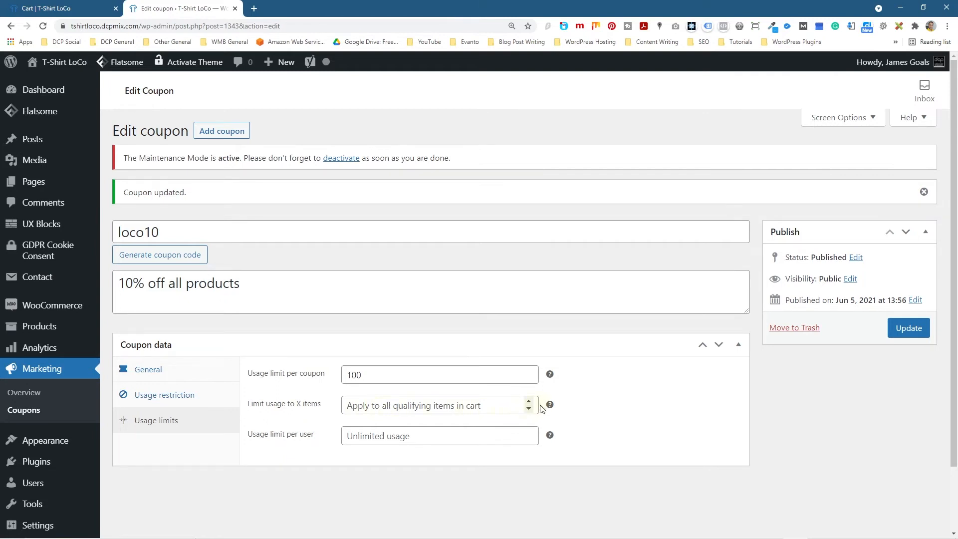
mouse_move(551, 405)
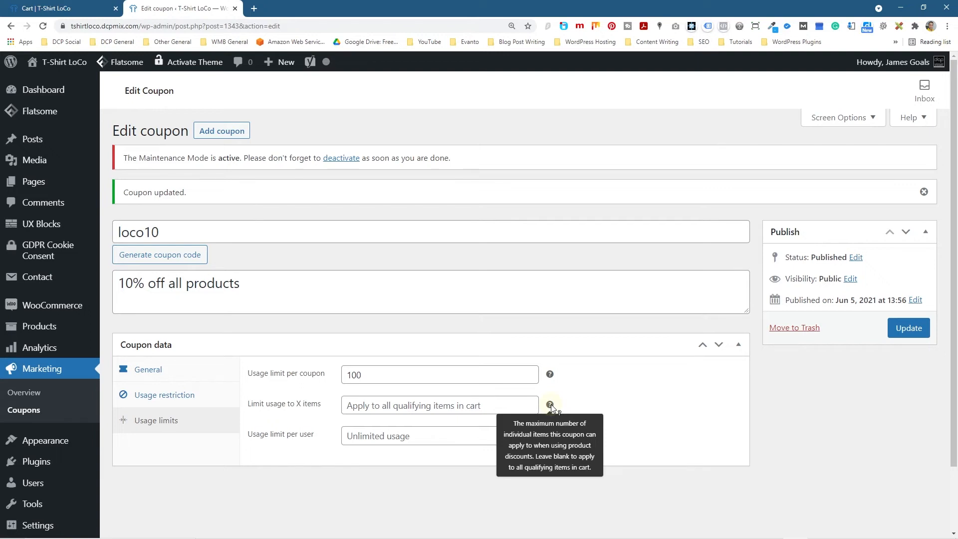
left_click(434, 409)
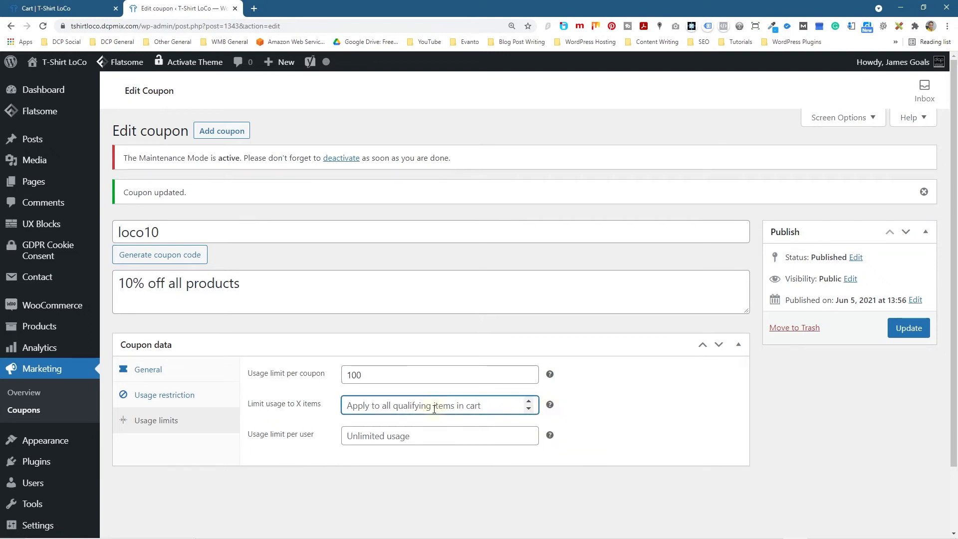
type("2")
left_click(451, 483)
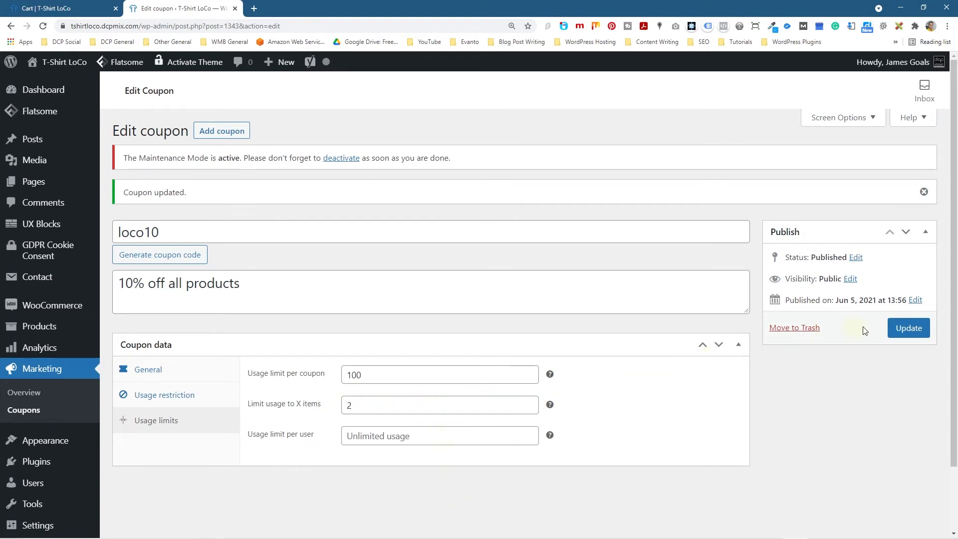
left_click(908, 327)
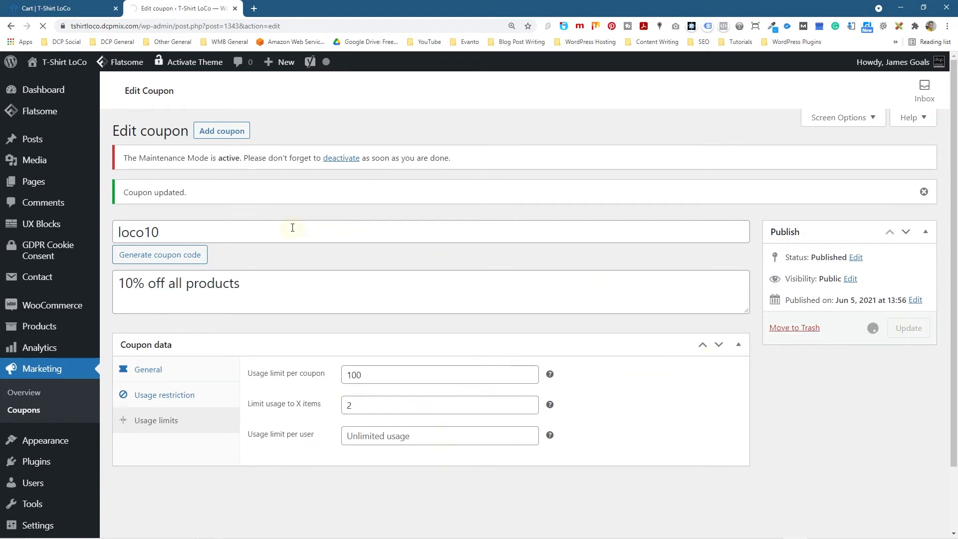
- Switch to the cart and raise the women's leopard graphic t-shirt quantity to 3 to test the item limit
left_click(58, 9)
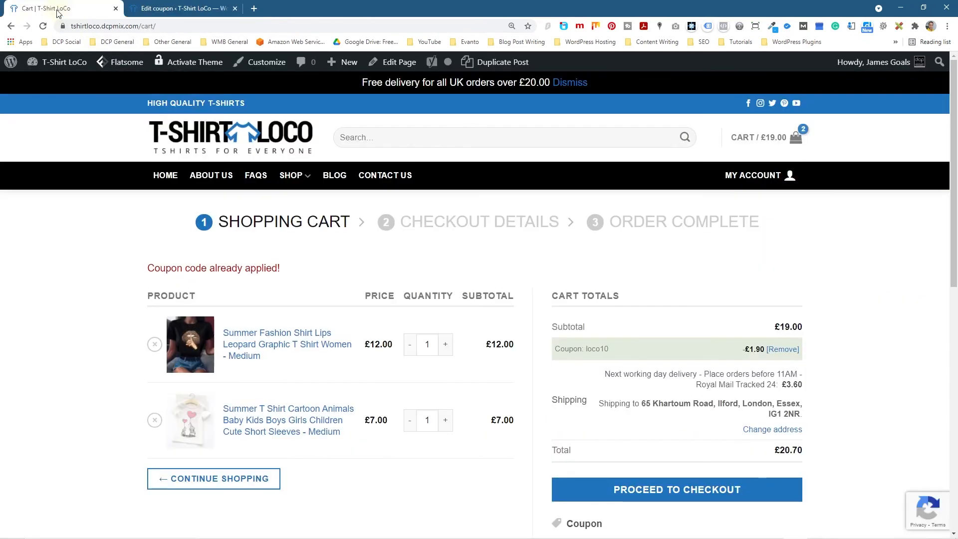
left_click(445, 344)
left_click(445, 345)
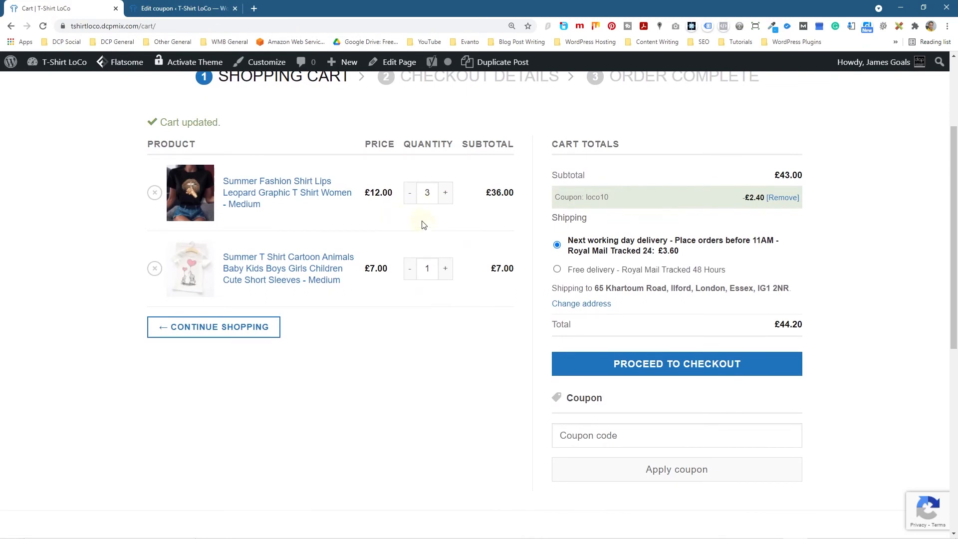
- Remove the women's t-shirt from the cart and raise the Cartoon Animals t-shirt quantity to 4 in single increments
left_click(154, 193)
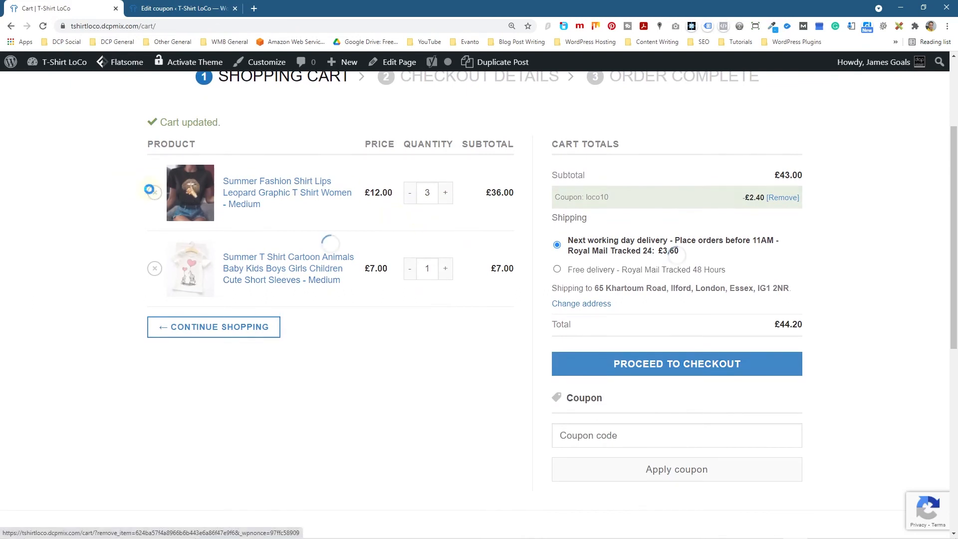
left_click(445, 193)
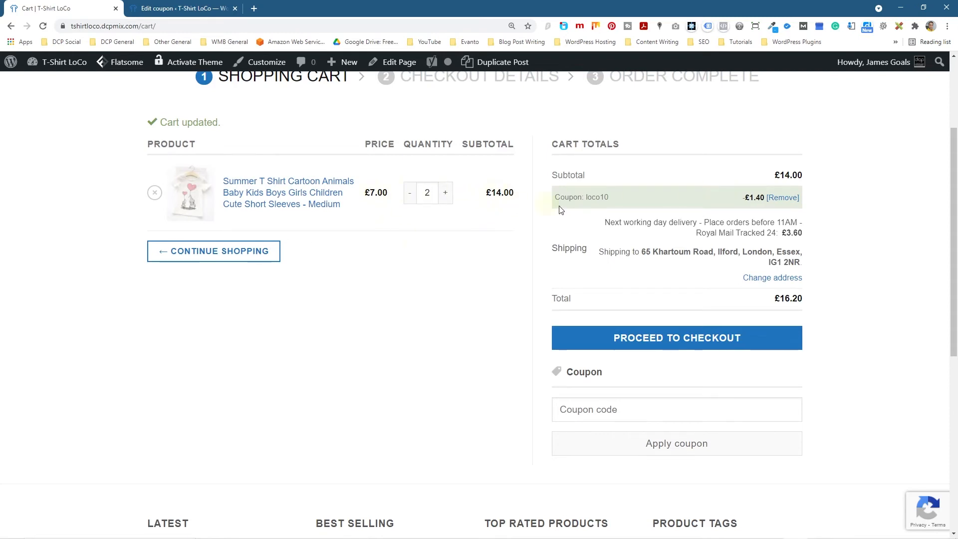
left_click(446, 193)
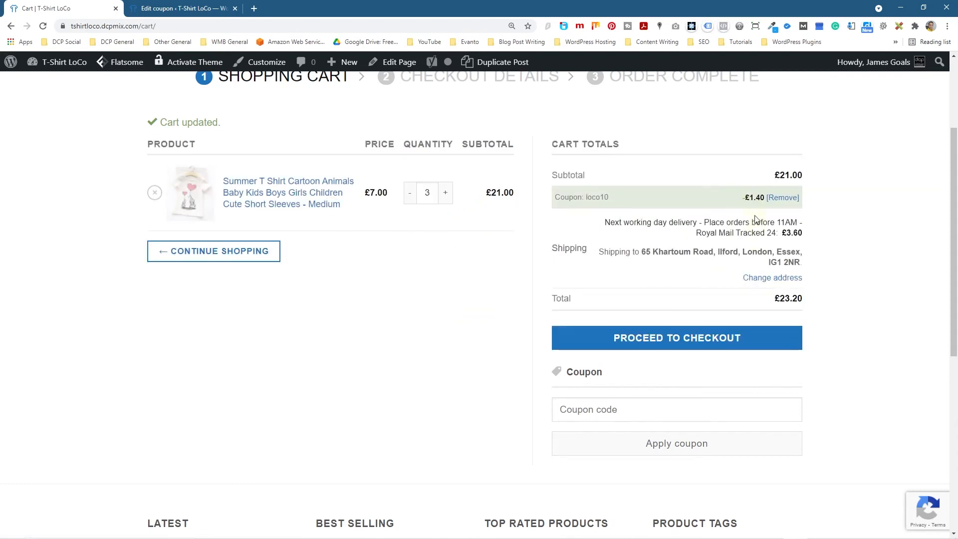
left_click(445, 193)
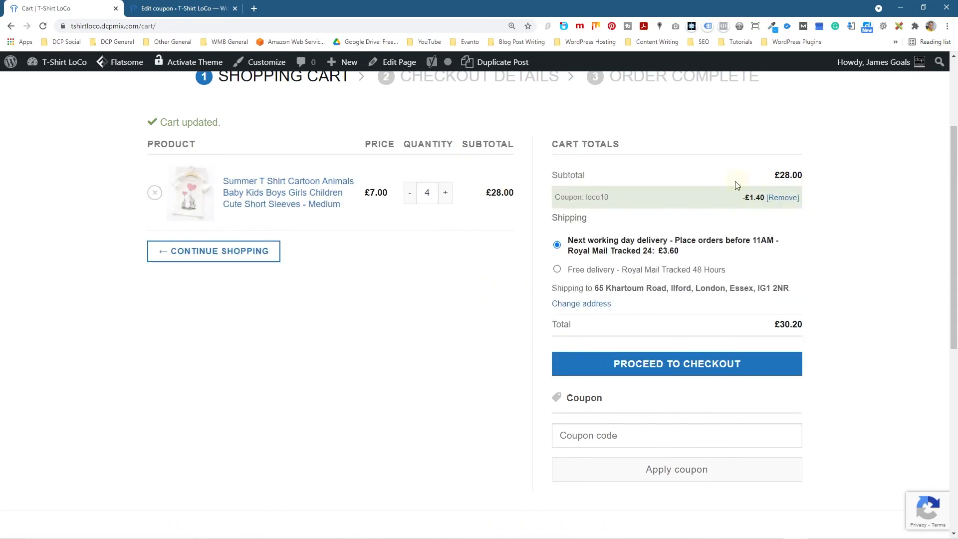
- Return to the coupon's usage limits, set the limit to X items to 5 and update the coupon
left_click(199, 8)
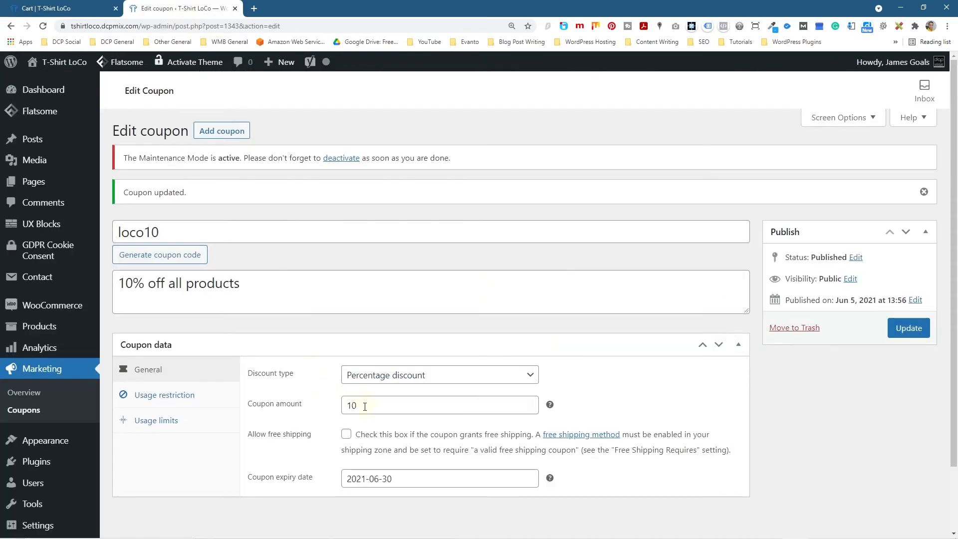
left_click(152, 421)
double_click(349, 410)
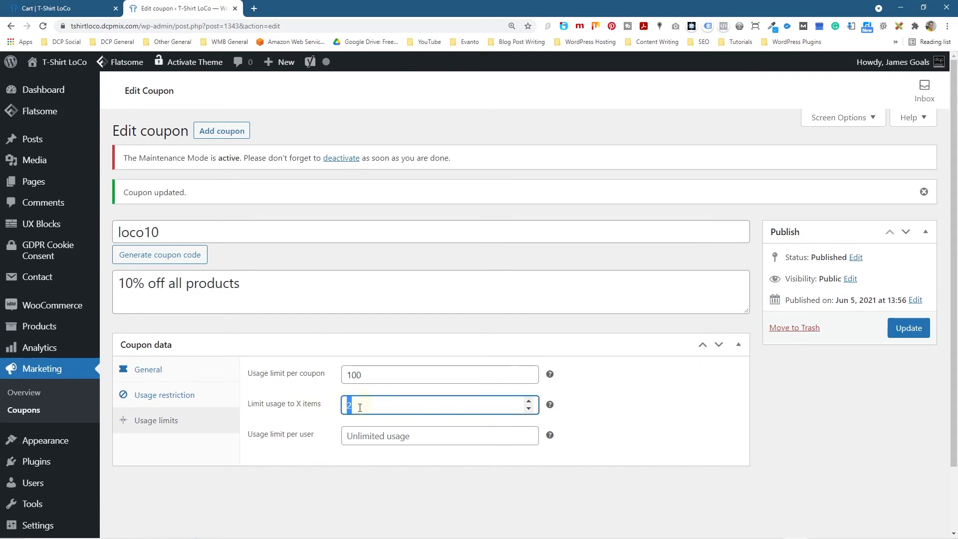
type("5")
left_click(618, 418)
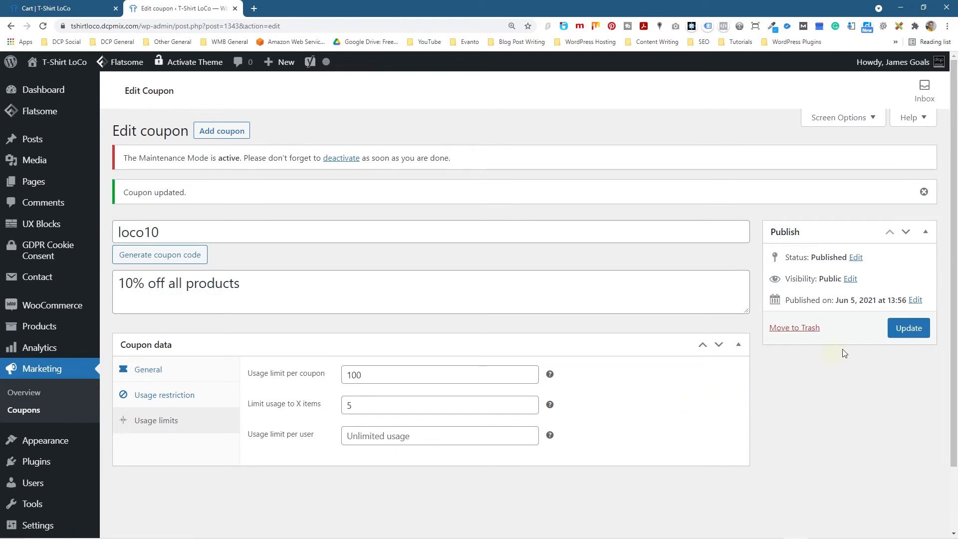
left_click(909, 328)
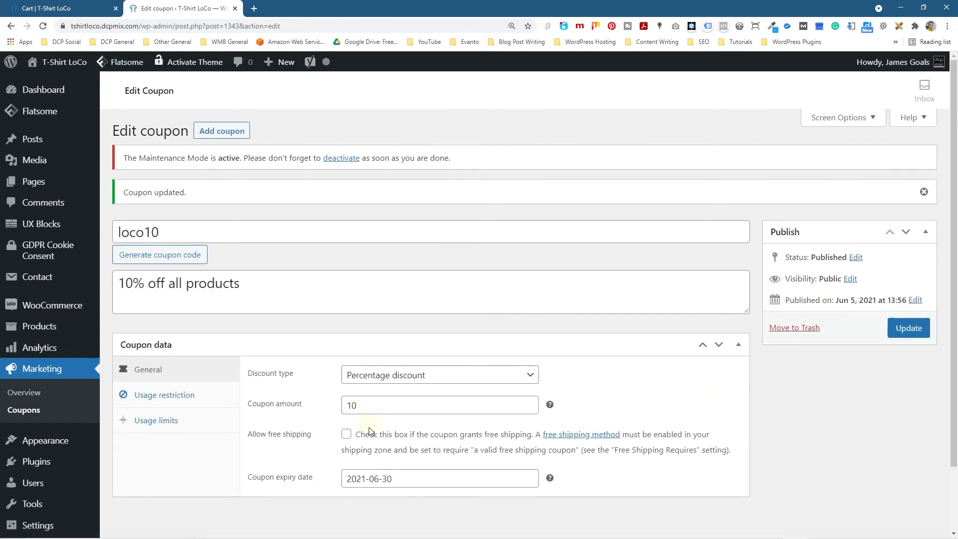
- Limit the coupon's usage to 10 items and update the coupon
left_click(153, 419)
left_click(519, 405)
key("ctrl+a")
type("6")
left_click(717, 420)
left_click_drag(370, 407, 333, 411)
type("10")
left_click(907, 328)
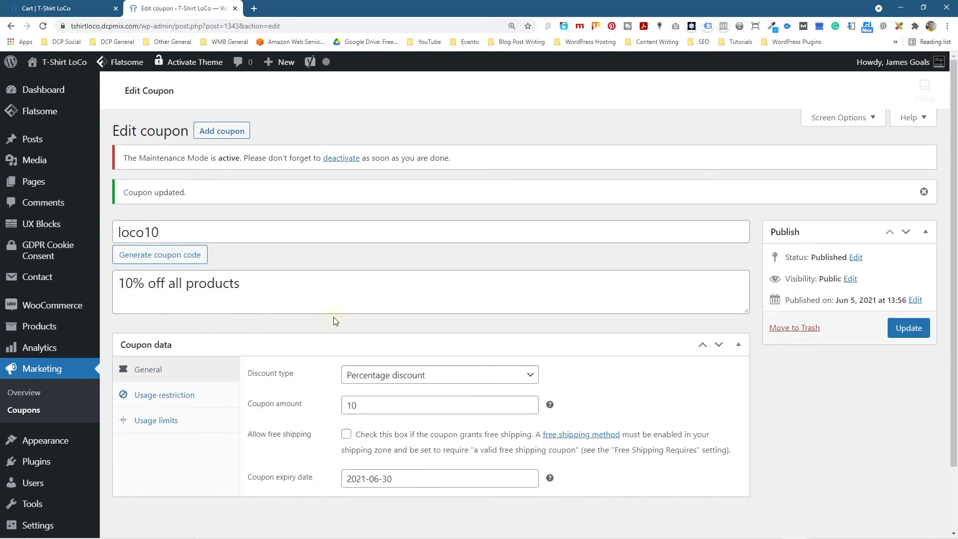
- Reload the cart, resubmitting the form, and raise the Cartoon Animals t-shirt quantity to 10 and then 11
left_click(50, 8)
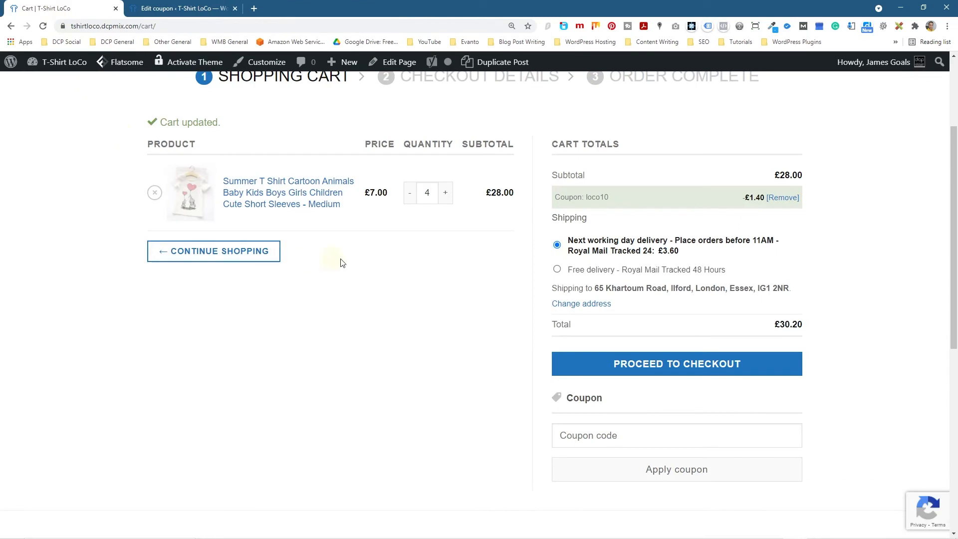
left_click(43, 26)
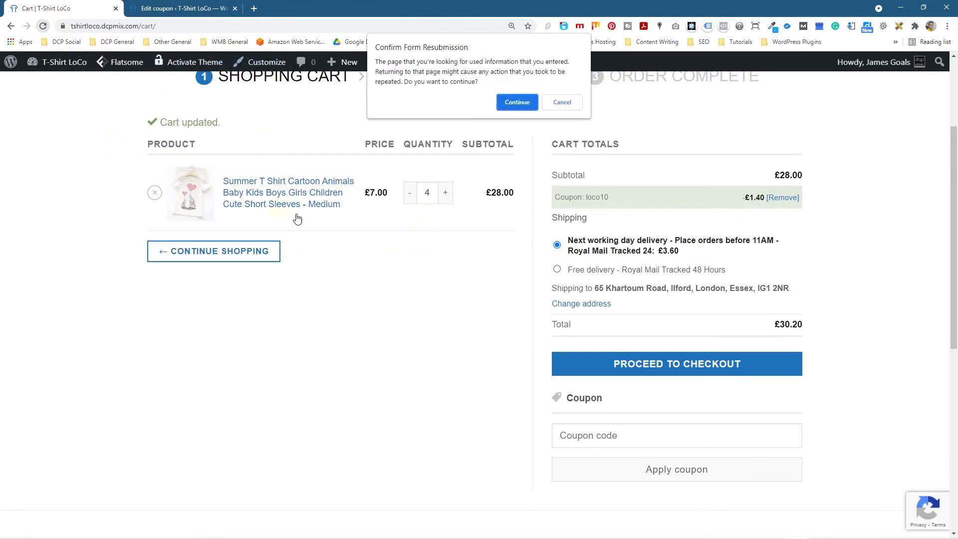
left_click(516, 102)
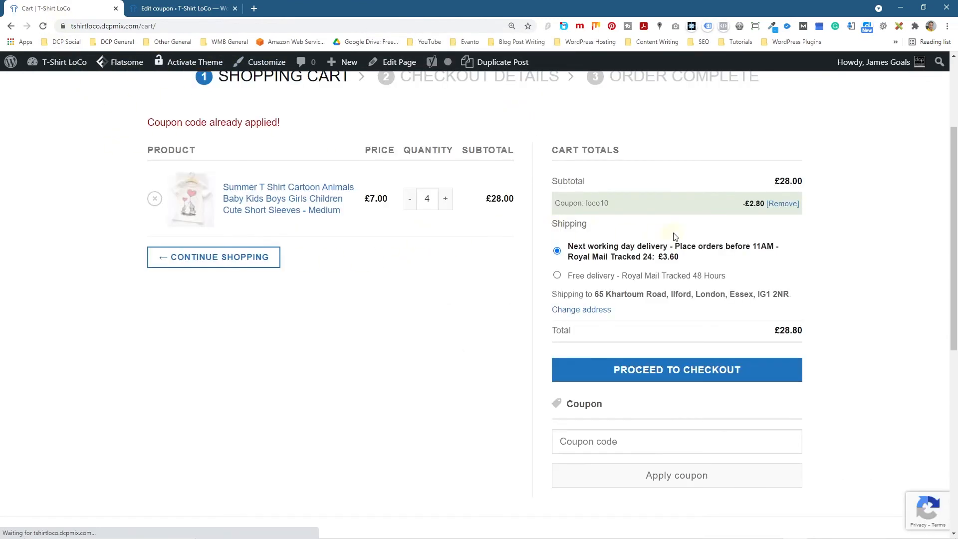
left_click(445, 199)
left_click(444, 200)
left_click(444, 200)
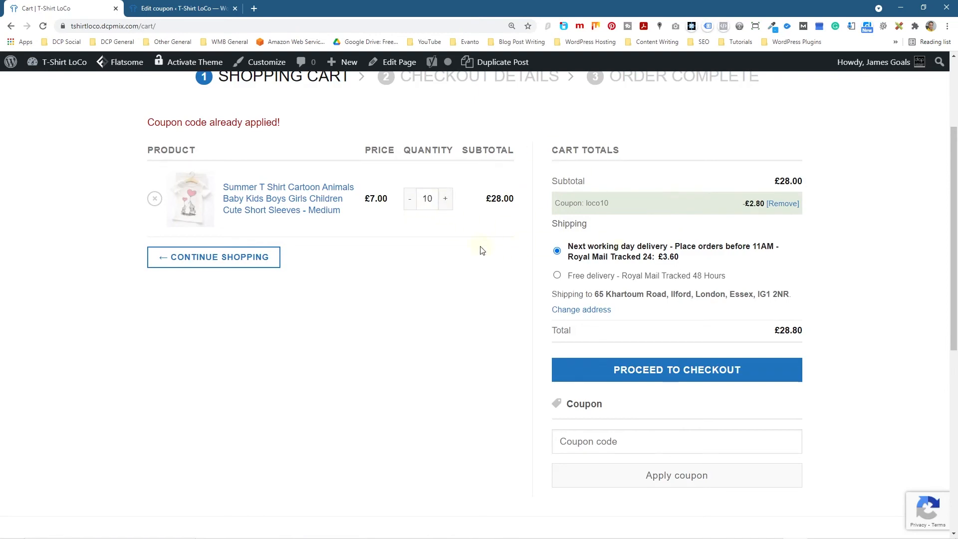
left_click(445, 199)
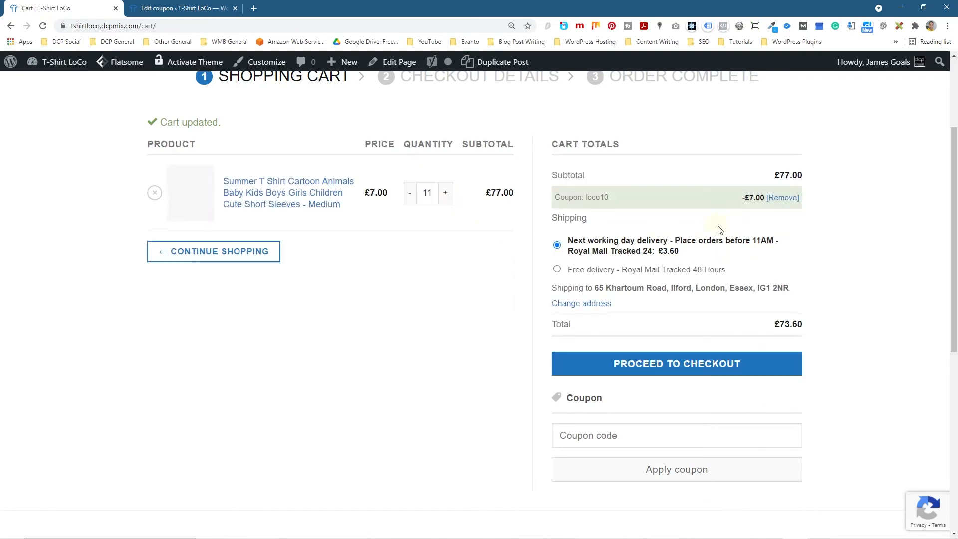
- Return to the loco10 coupon's usage limits and set the usage limit per user to 1
left_click(191, 9)
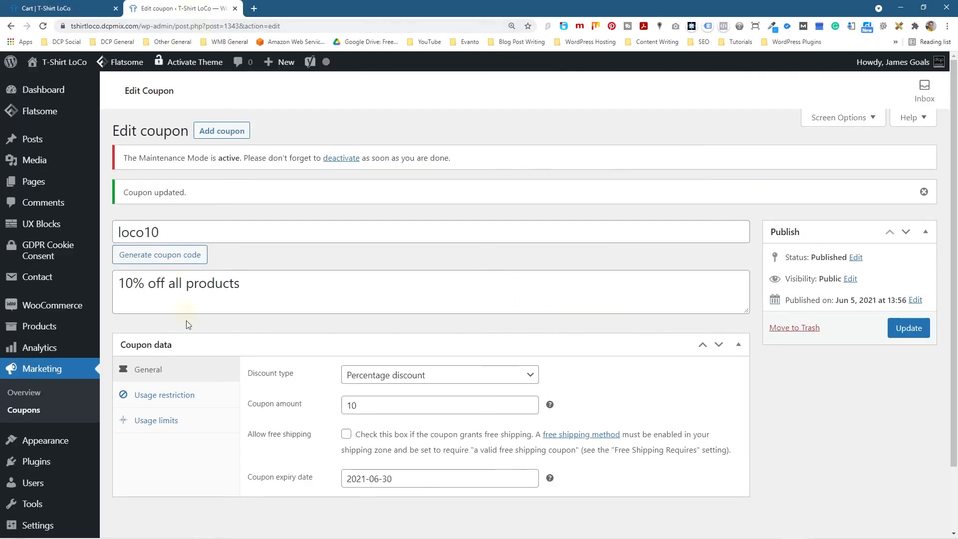
left_click(169, 422)
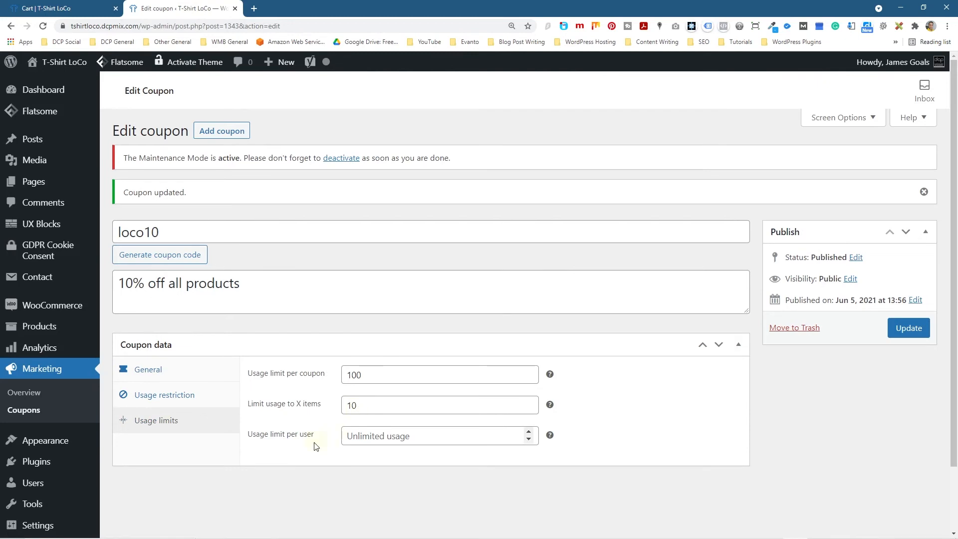
left_click(368, 439)
type("1")
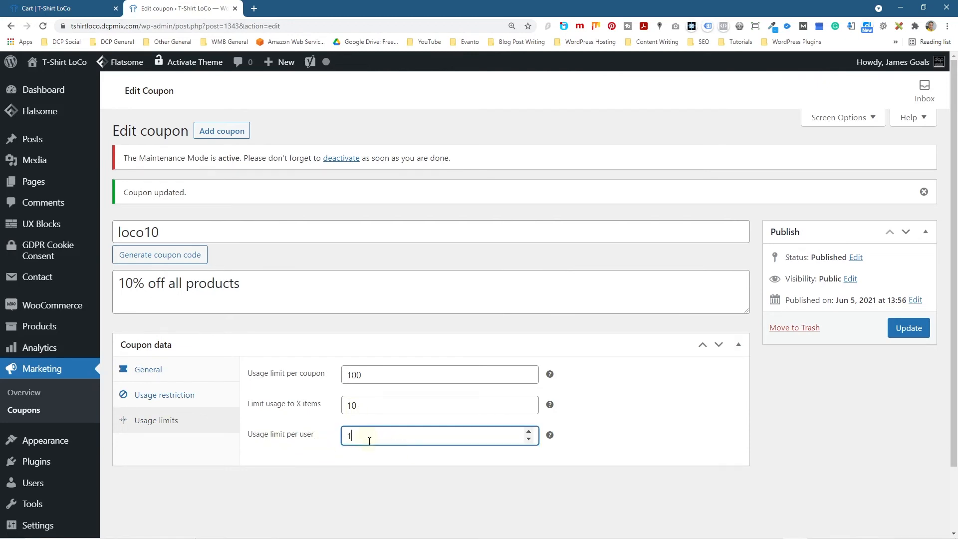
left_click(623, 482)
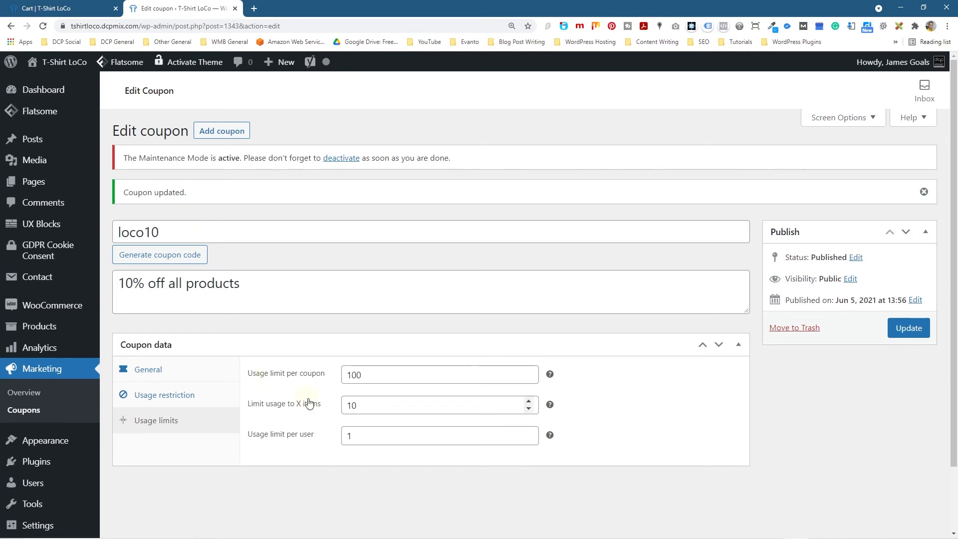
- Change the usage limit per user to 5 and return to the coupon's general settings
left_click(327, 434)
type("5")
left_click(420, 497)
left_click(185, 369)
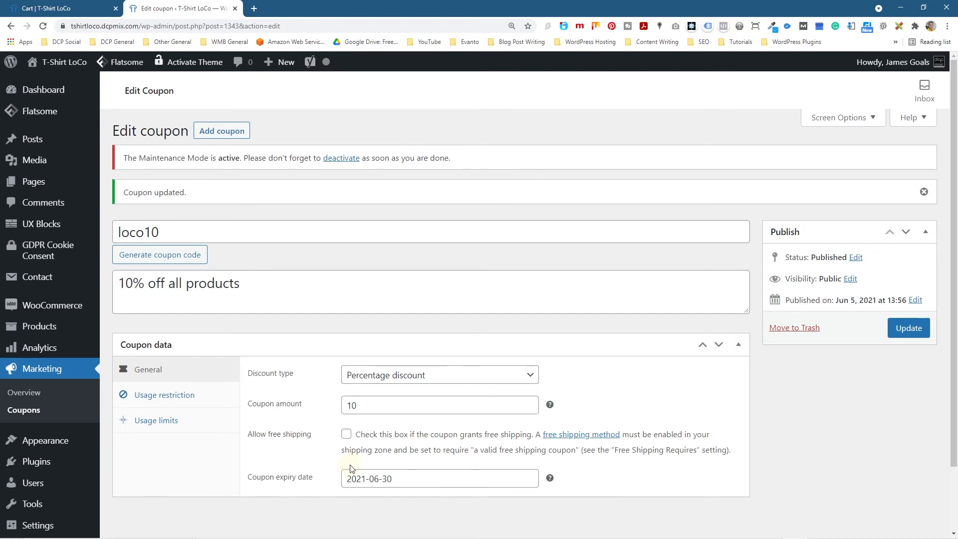
- Open the loco10 coupon's usage limits and change the usage limit per user to 1
left_click(151, 430)
left_click(318, 438)
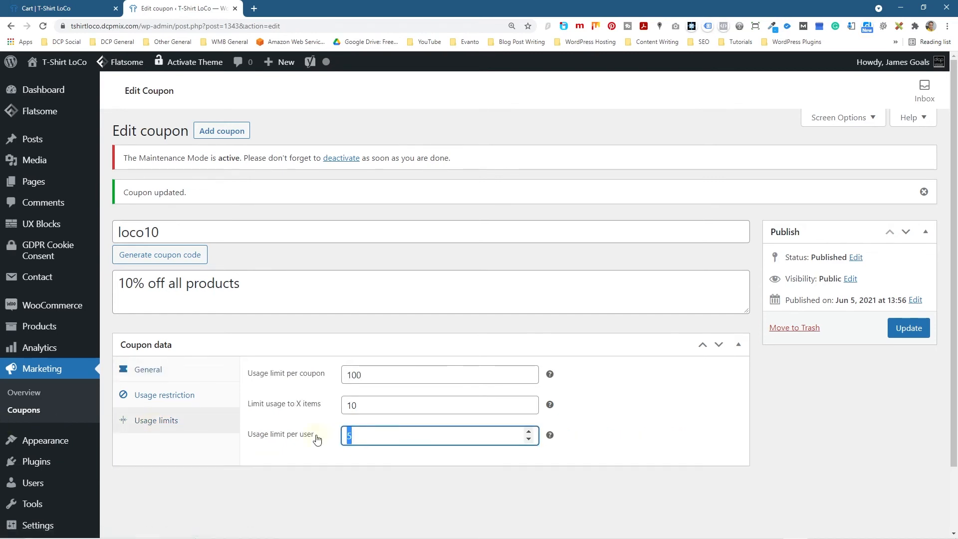
type("1")
left_click(389, 479)
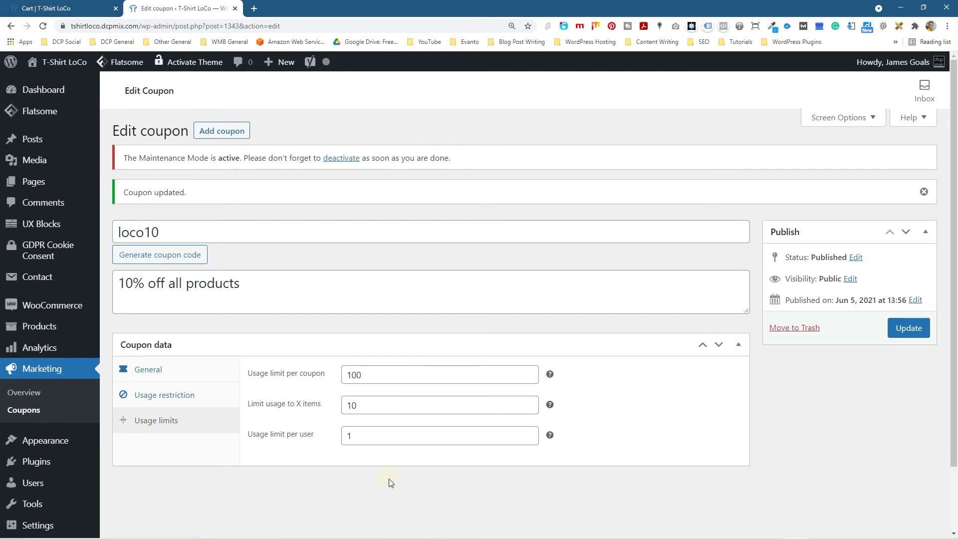
- Clear the usage limit per user, return to the coupon's general settings and update the coupon
left_click(337, 437)
key("Delete")
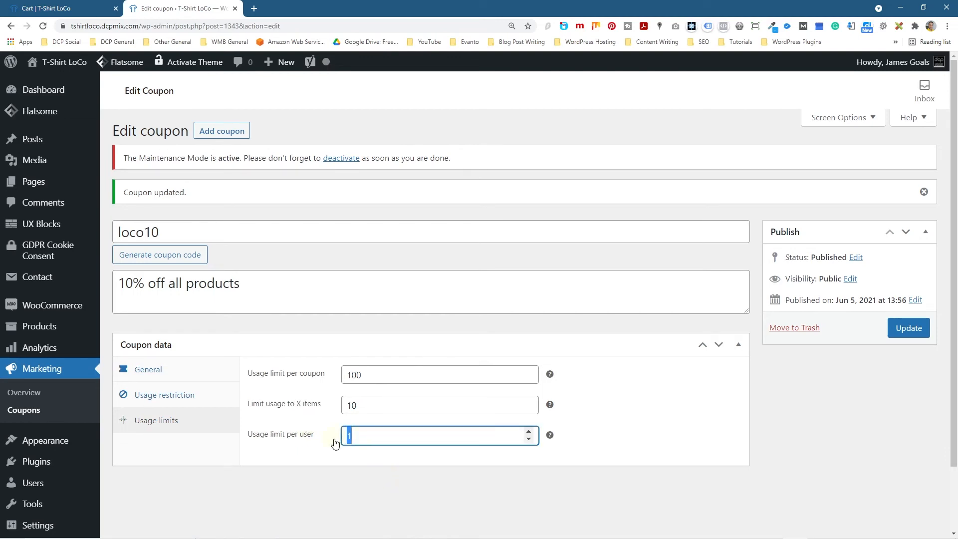
left_click(385, 490)
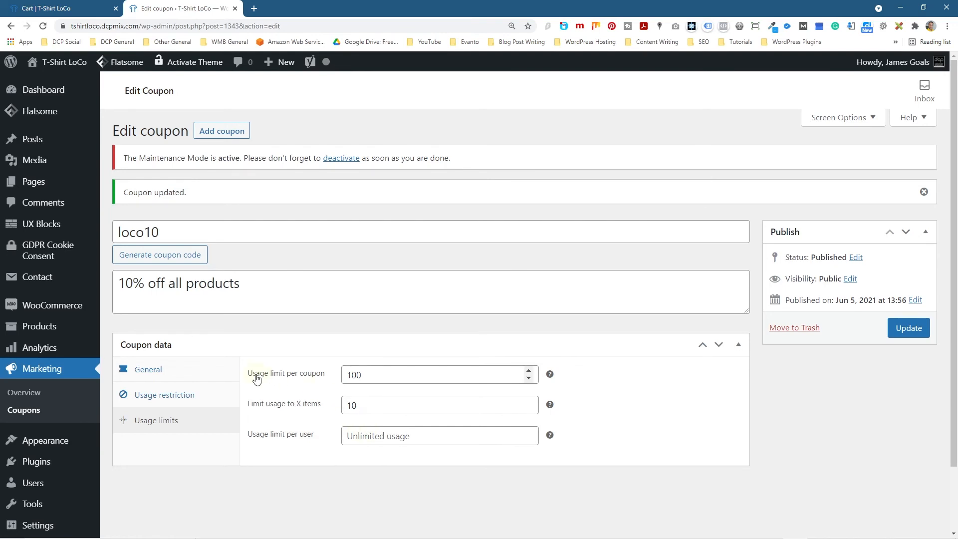
left_click(202, 375)
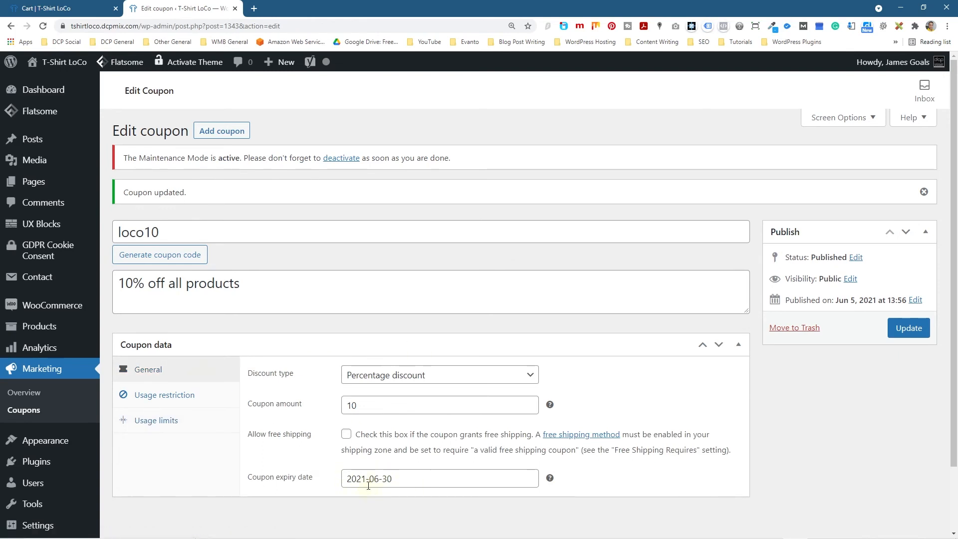
left_click(908, 327)
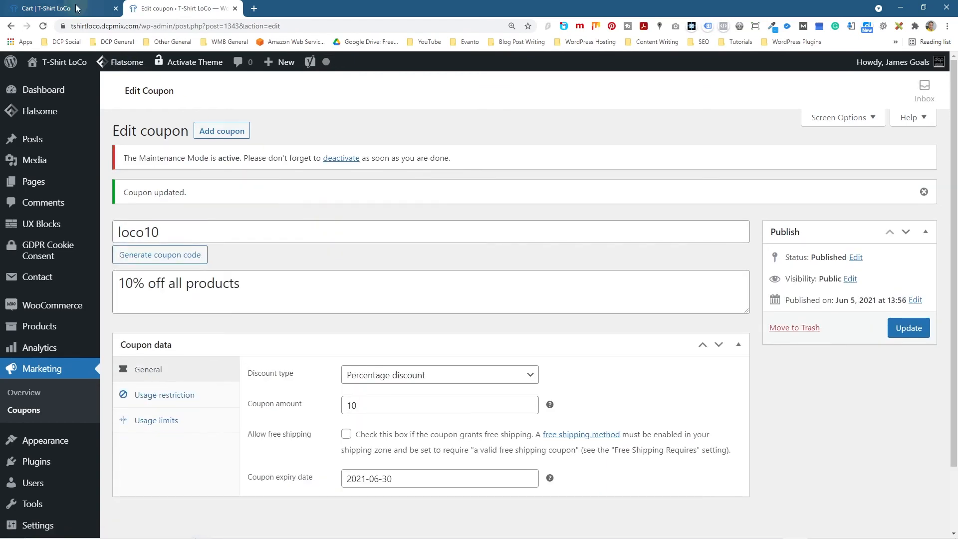
- Switch to the cart and reload it, resubmitting the form, to check the loco10 discount
left_click(69, 9)
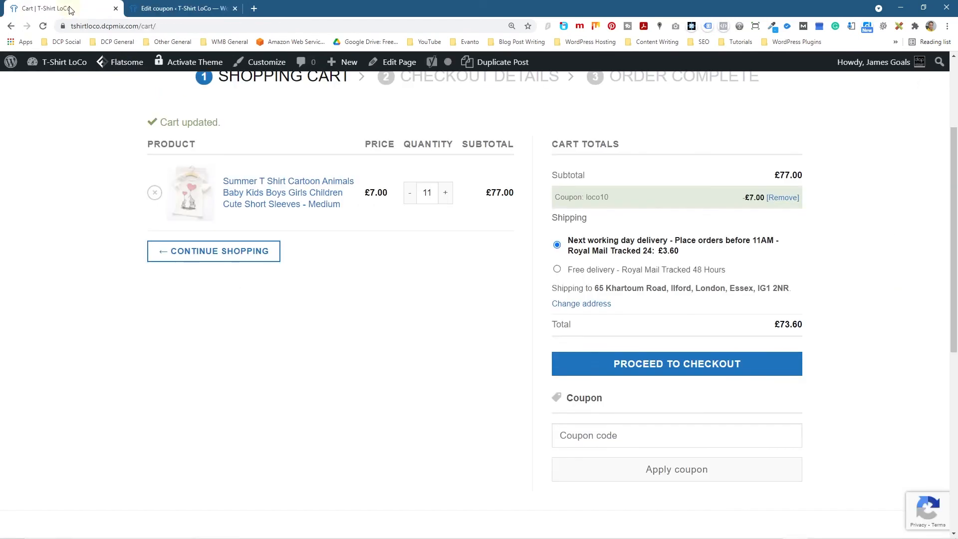
left_click(43, 26)
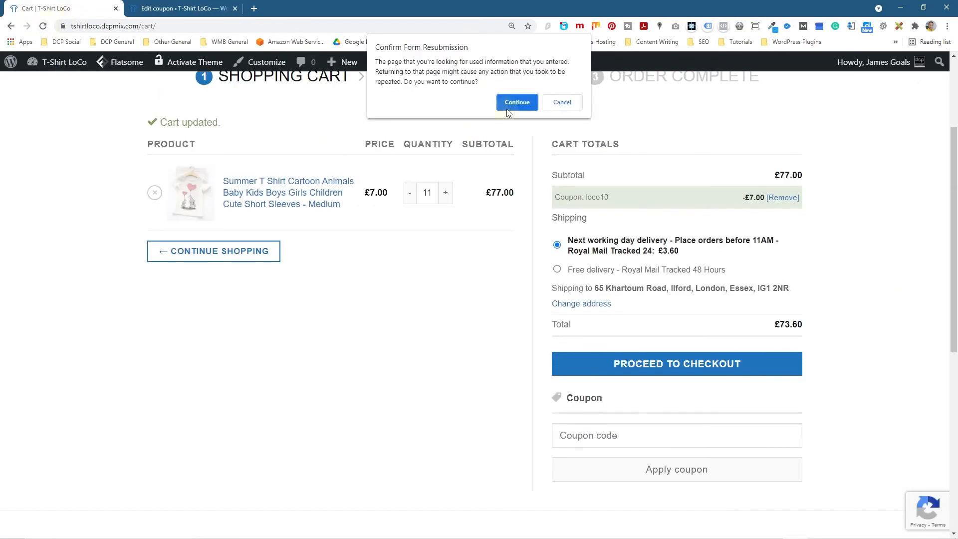
left_click(516, 103)
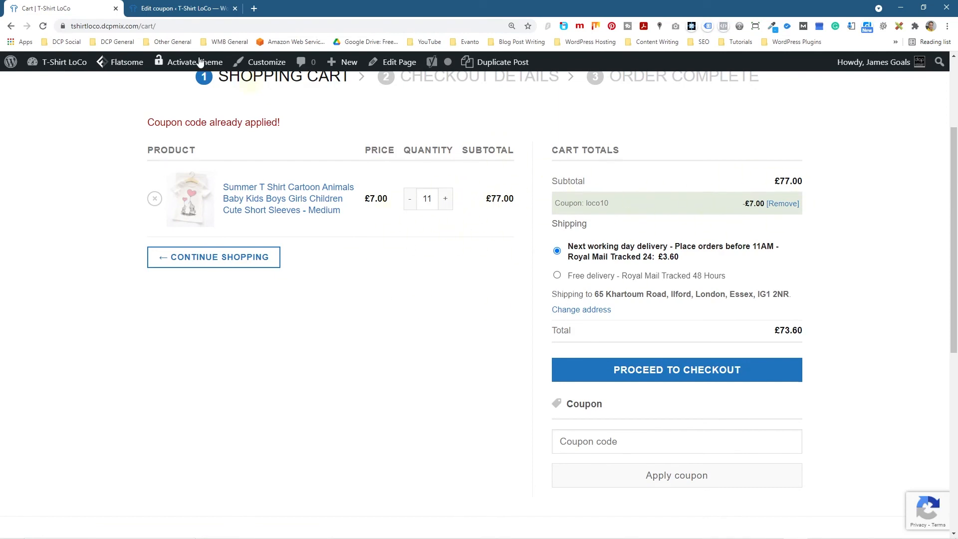
- Clear the limit on the number of items in the loco10 coupon's usage limits and update the coupon
left_click(180, 8)
left_click(172, 420)
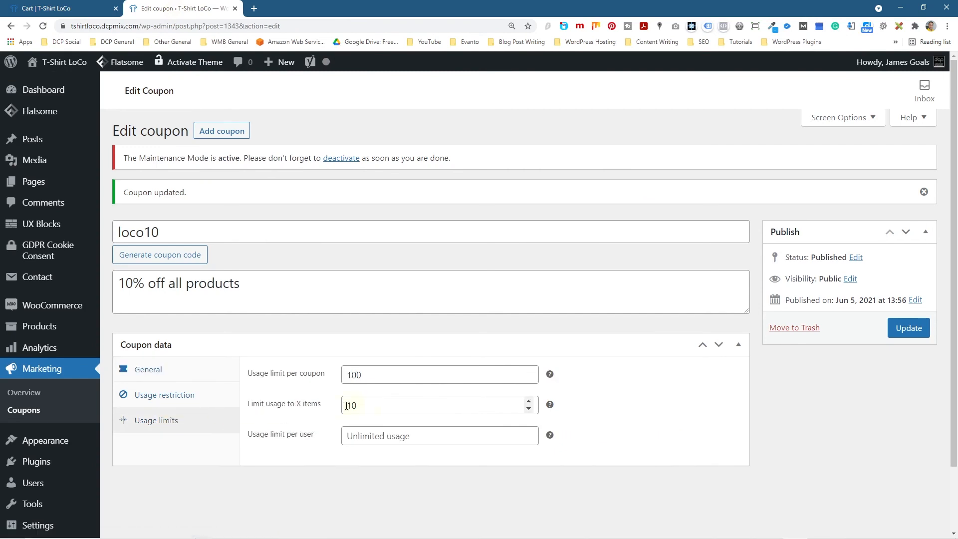
left_click_drag(464, 407, 302, 405)
key("BackSpace")
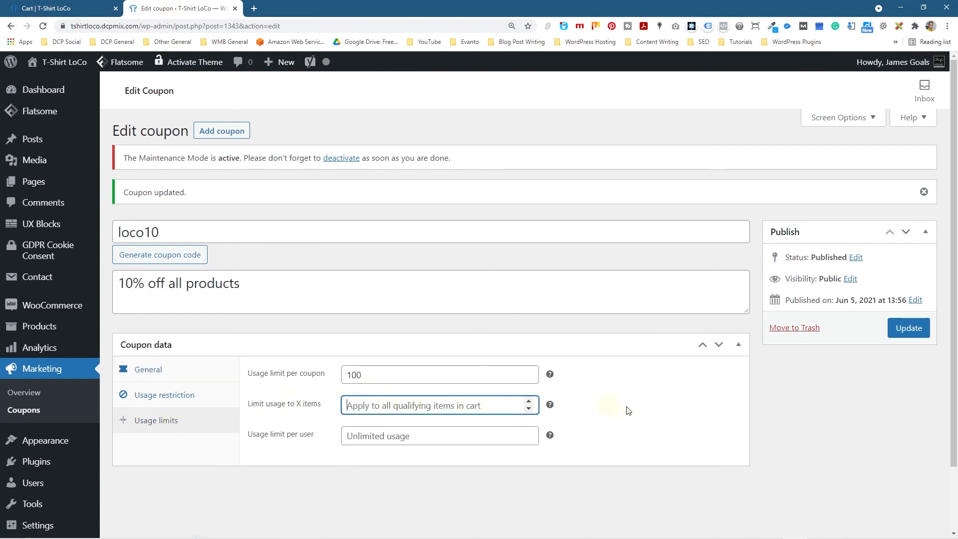
left_click(908, 327)
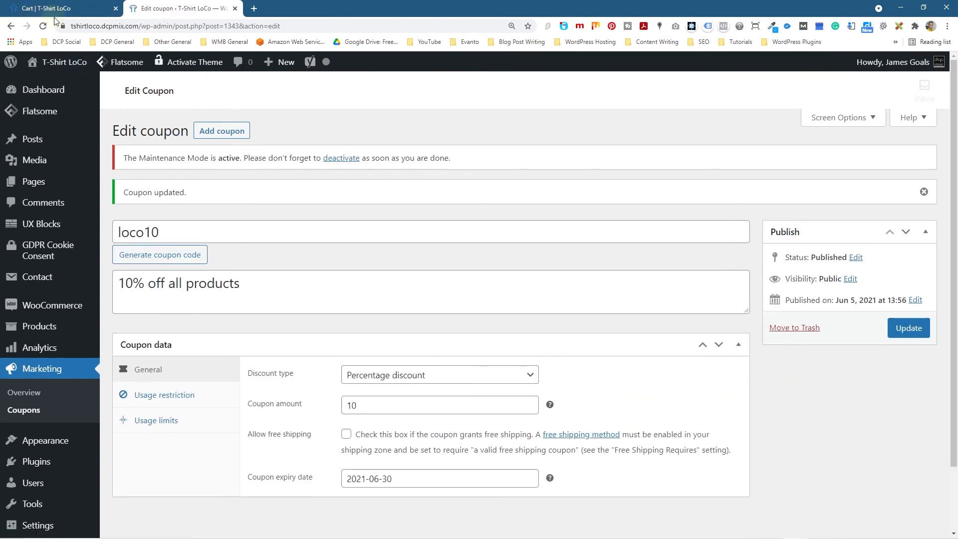
- Reload the cart with form resubmission to check the discount without the item limit
left_click(55, 9)
left_click(43, 26)
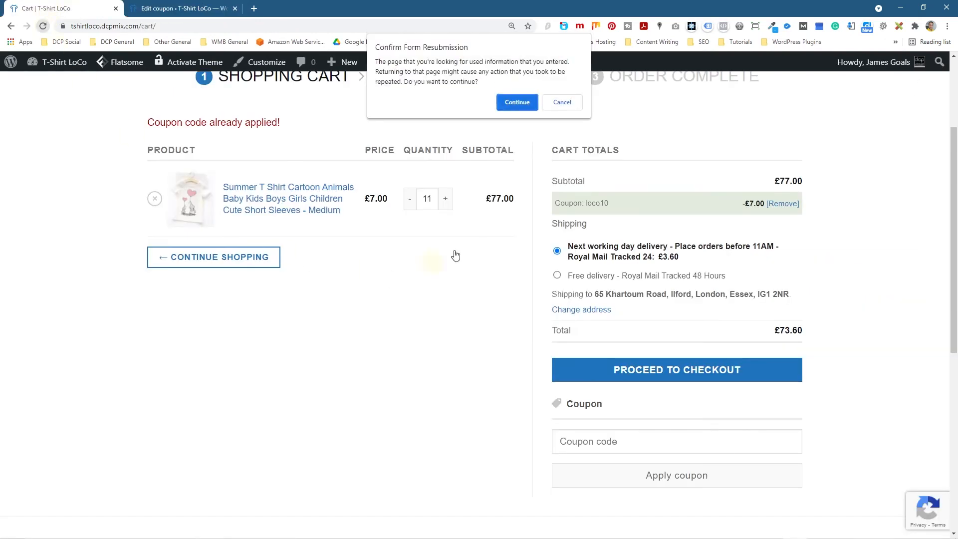
left_click(517, 102)
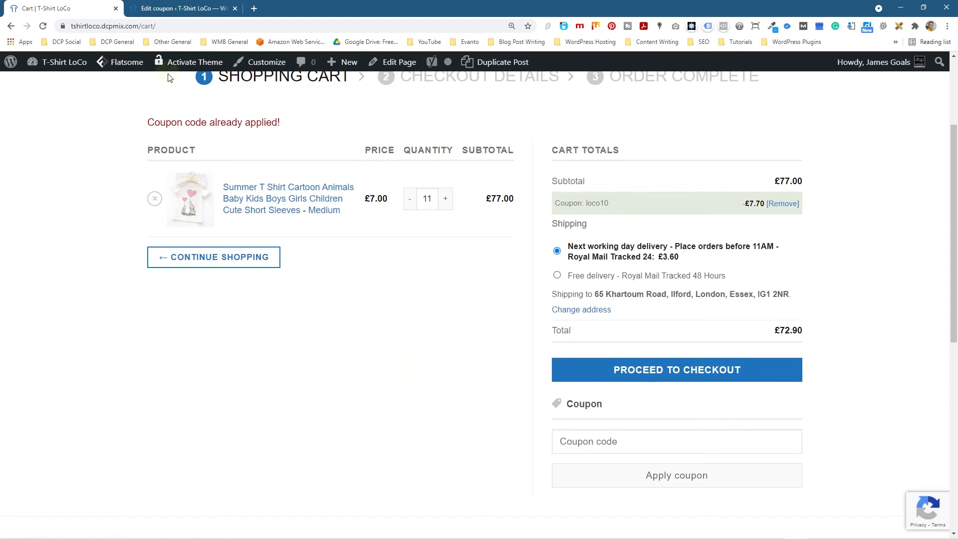
- Return to the coupon, replace its code with LOLO10OFF and clear the code again
left_click(191, 15)
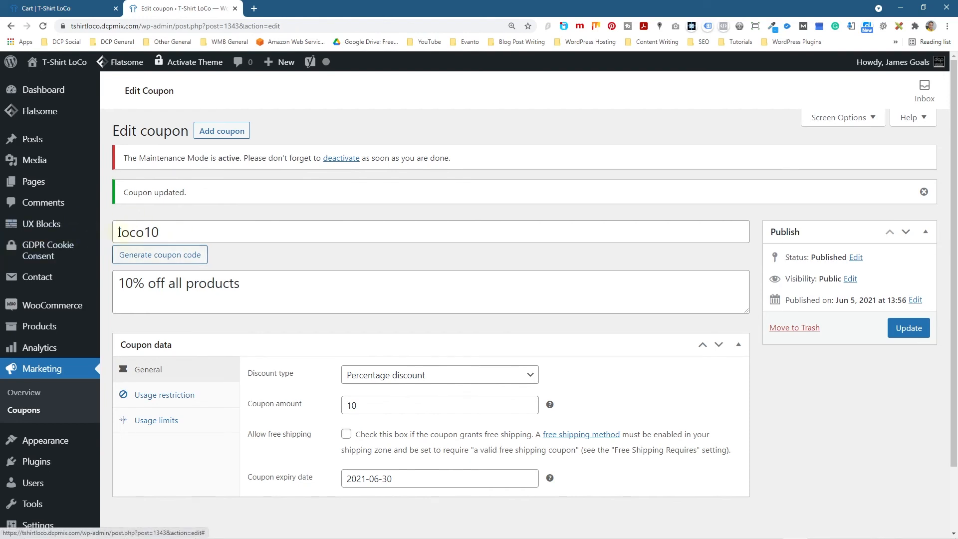
double_click(173, 233)
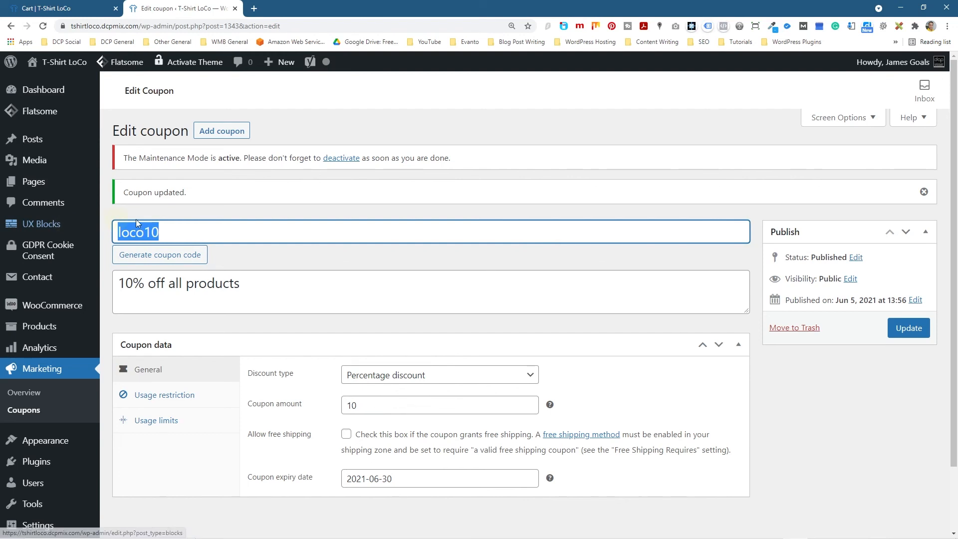
type("LOGO")
key("BackSpace")
key("BackSpace")
type("LO1")
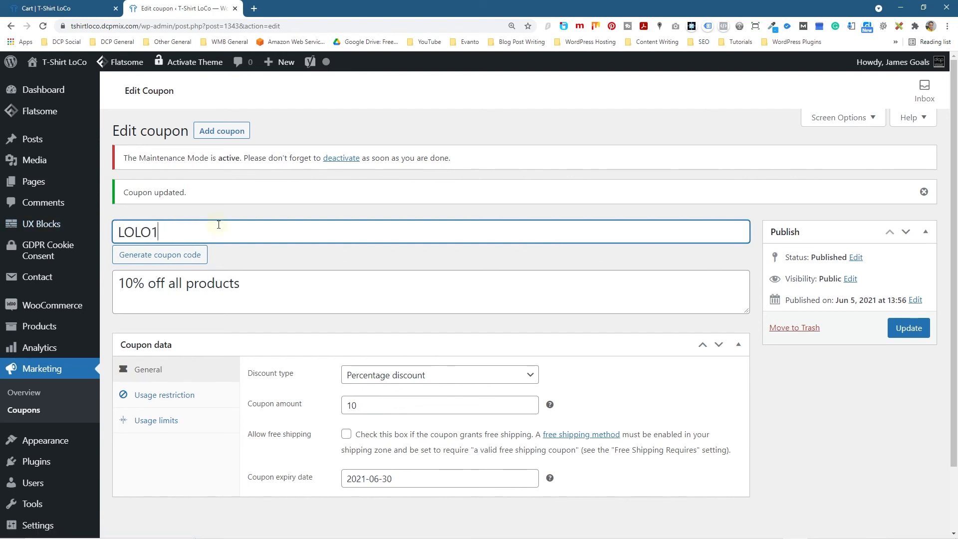
type("0OFF")
key("ctrl+a")
key("BackSpace")
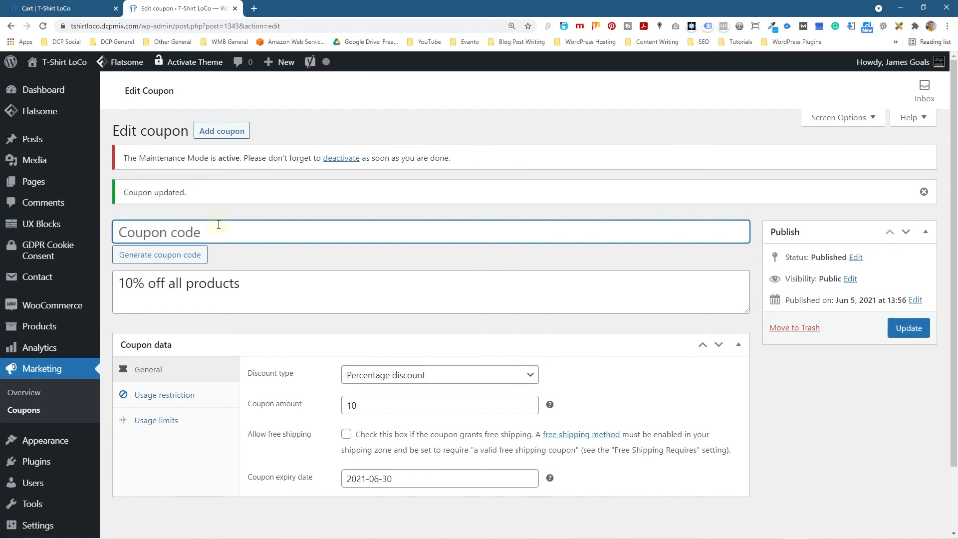
- Enter loco10 in lowercase as the coupon code and update the coupon
type("LO")
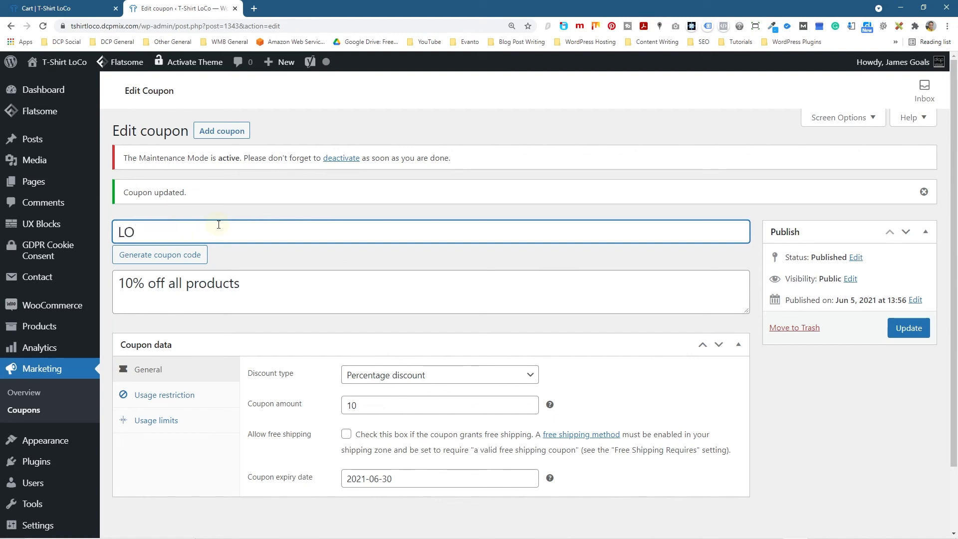
key("BackSpace")
key("BackSpace")
type("lo10")
left_click(134, 241)
type("co10")
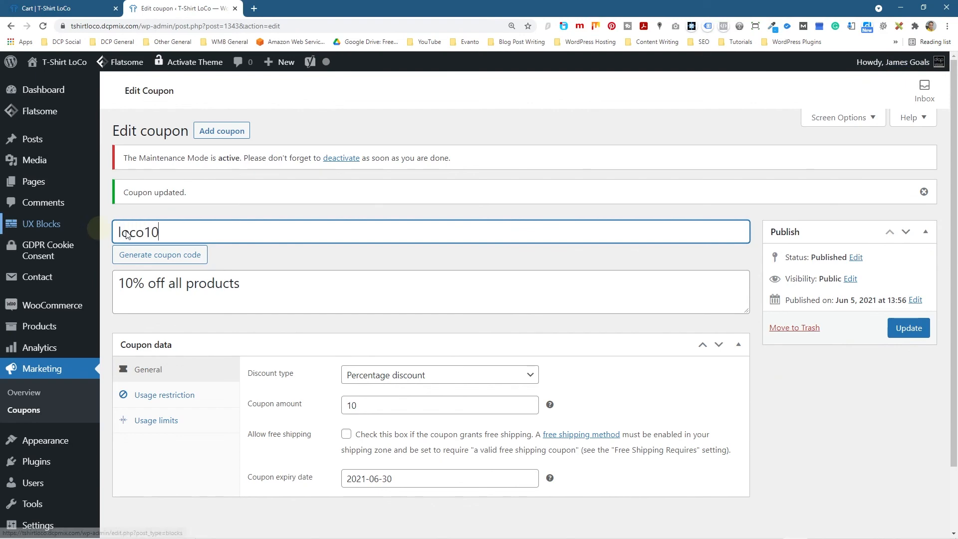
left_click(909, 328)
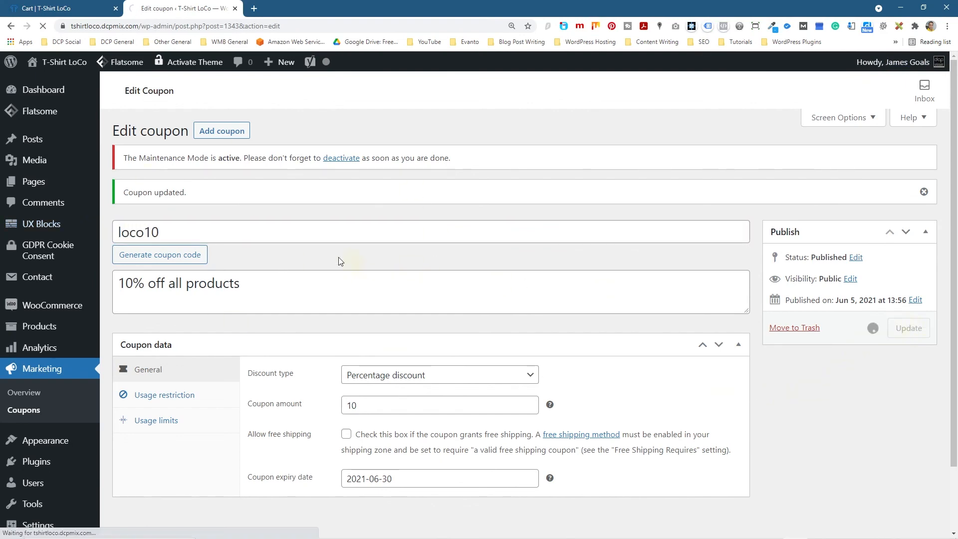
- Remove the Cartoon Animals t-shirt from the shop cart and minimize the browser window
left_click(73, 9)
scroll(394, 377, "up", 3)
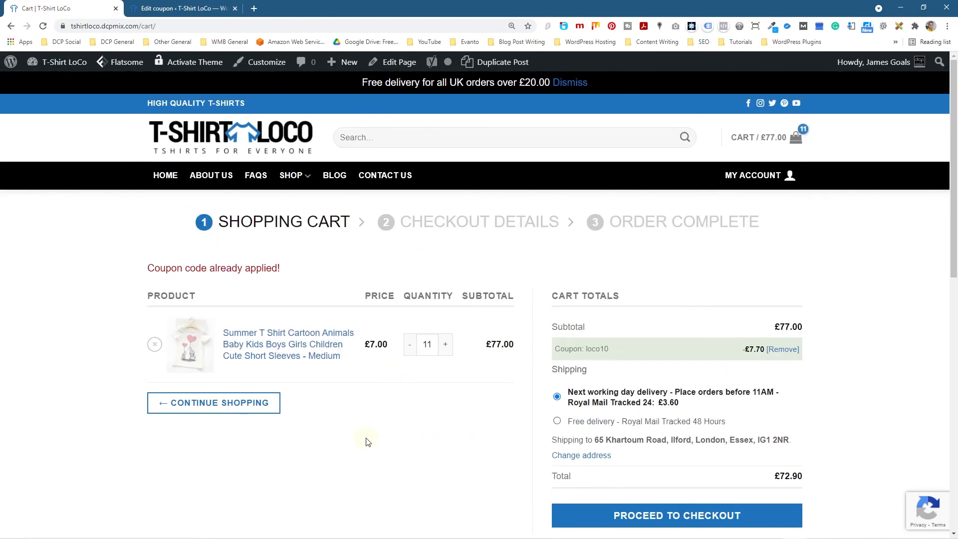
left_click(154, 344)
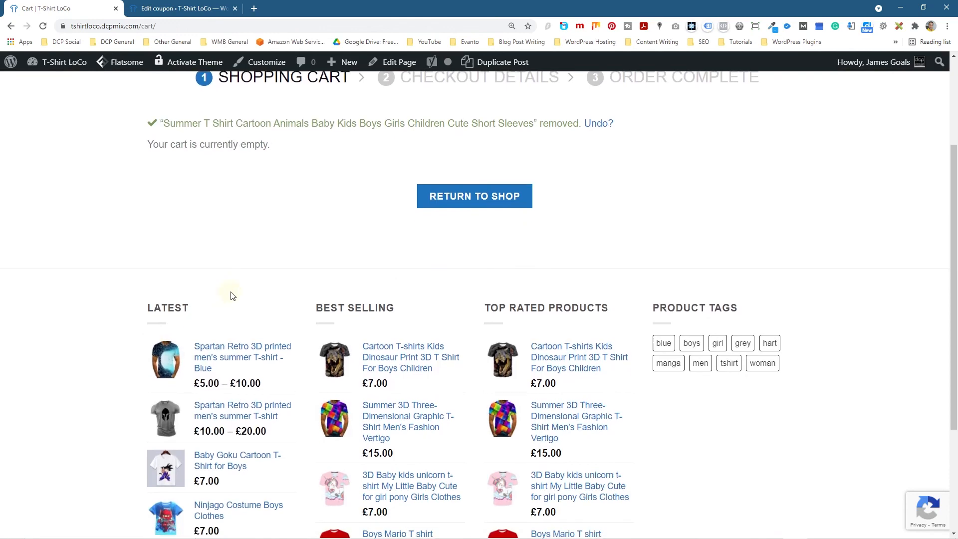
scroll(224, 297, "up", 3)
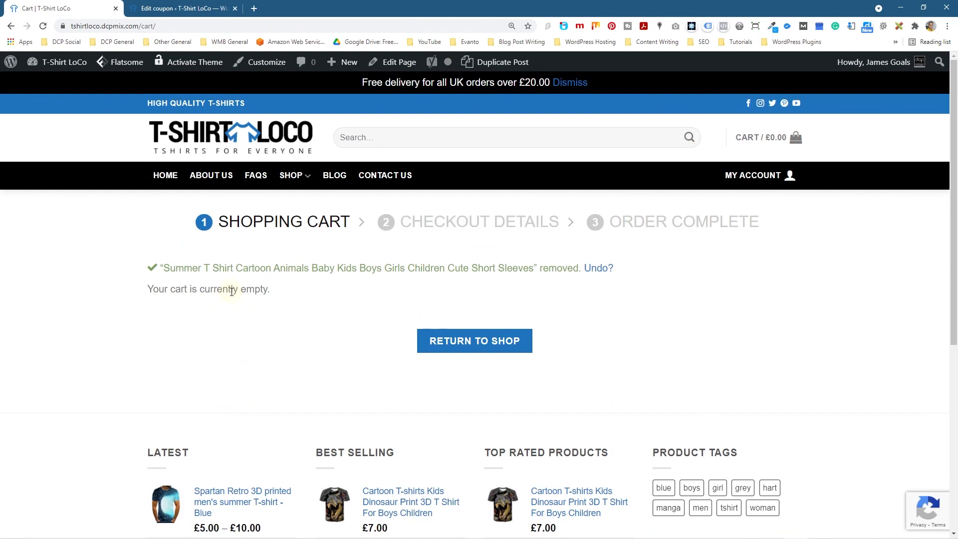
mouse_move(133, 60)
left_click(900, 7)
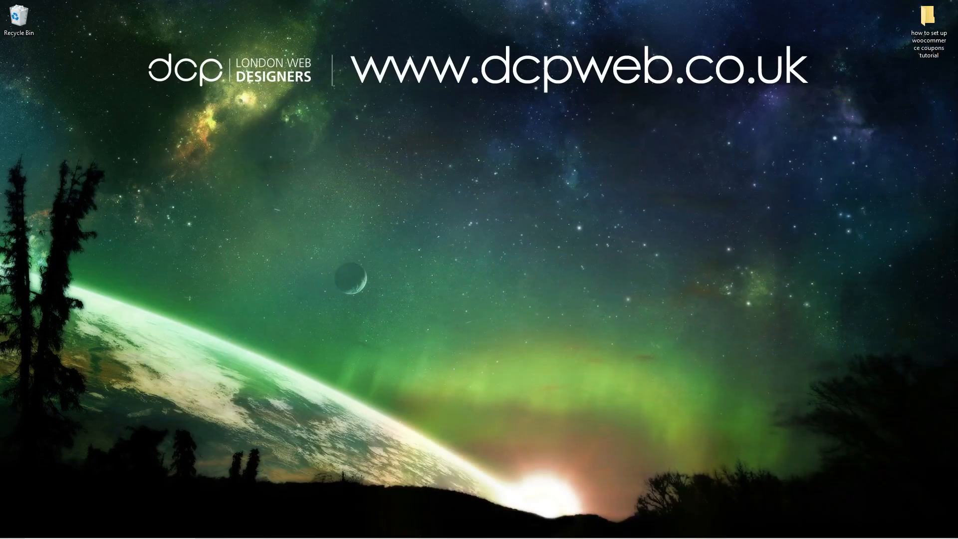